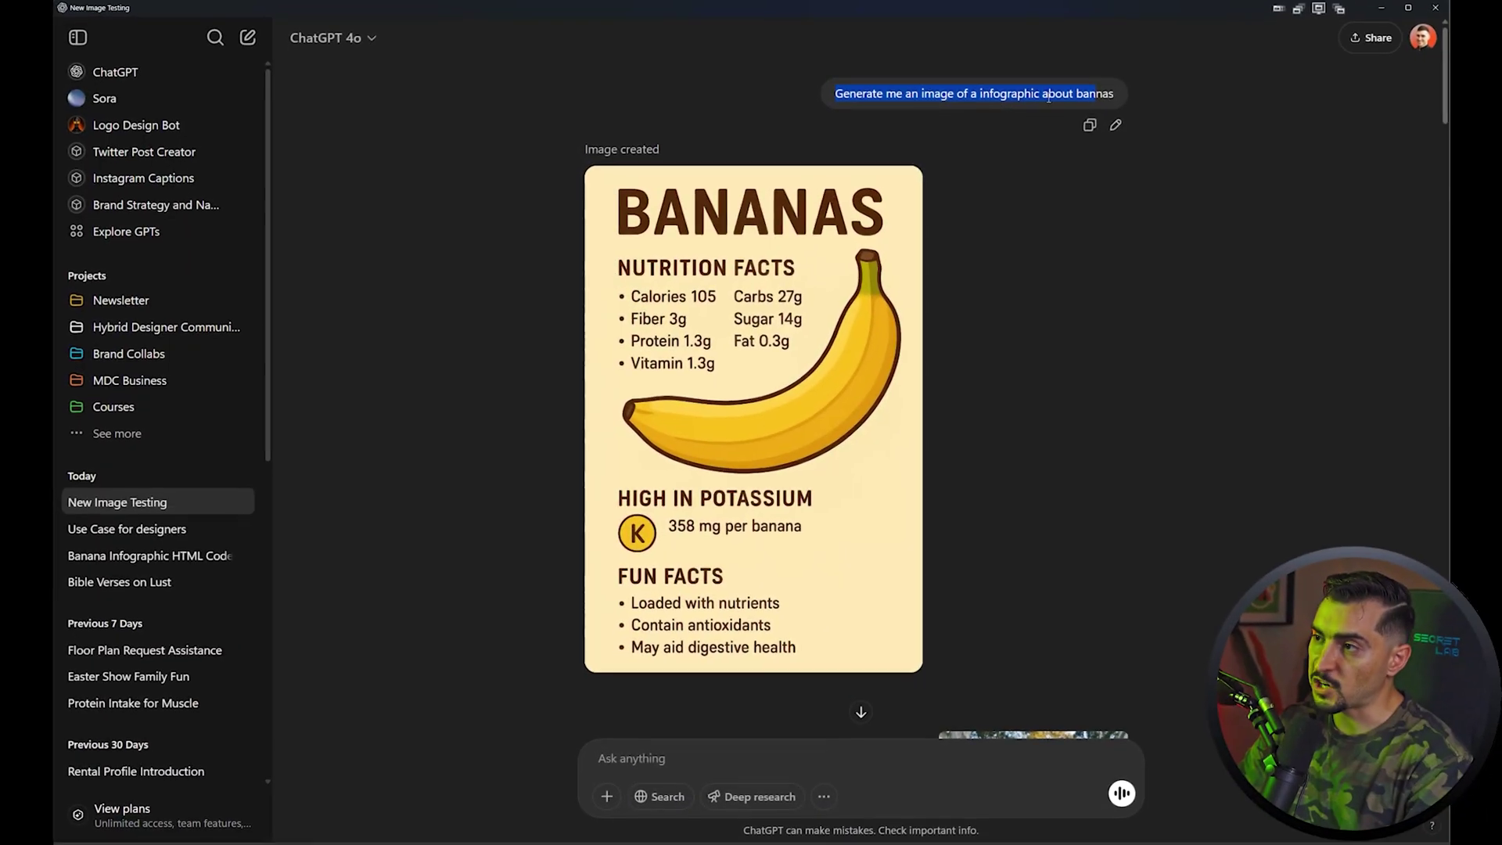
Examine the banana infographic prompt and view its generated image at full size
left_click(1147, 92)
mouse_move(1082, 95)
left_mouse_down()
mouse_move(1121, 97)
mouse_move(1093, 96)
left_mouse_up()
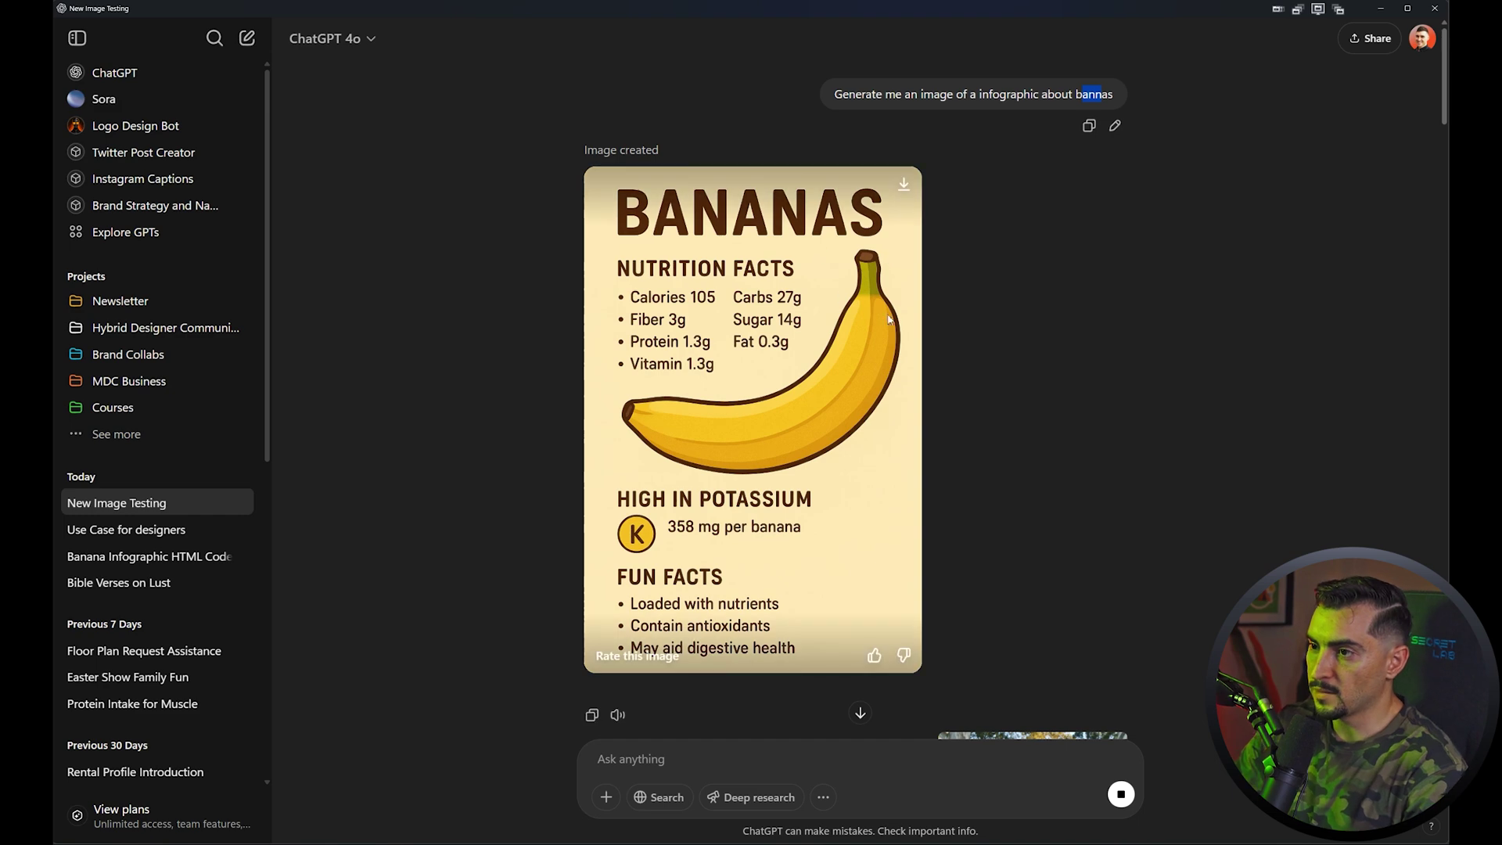
left_click(860, 313)
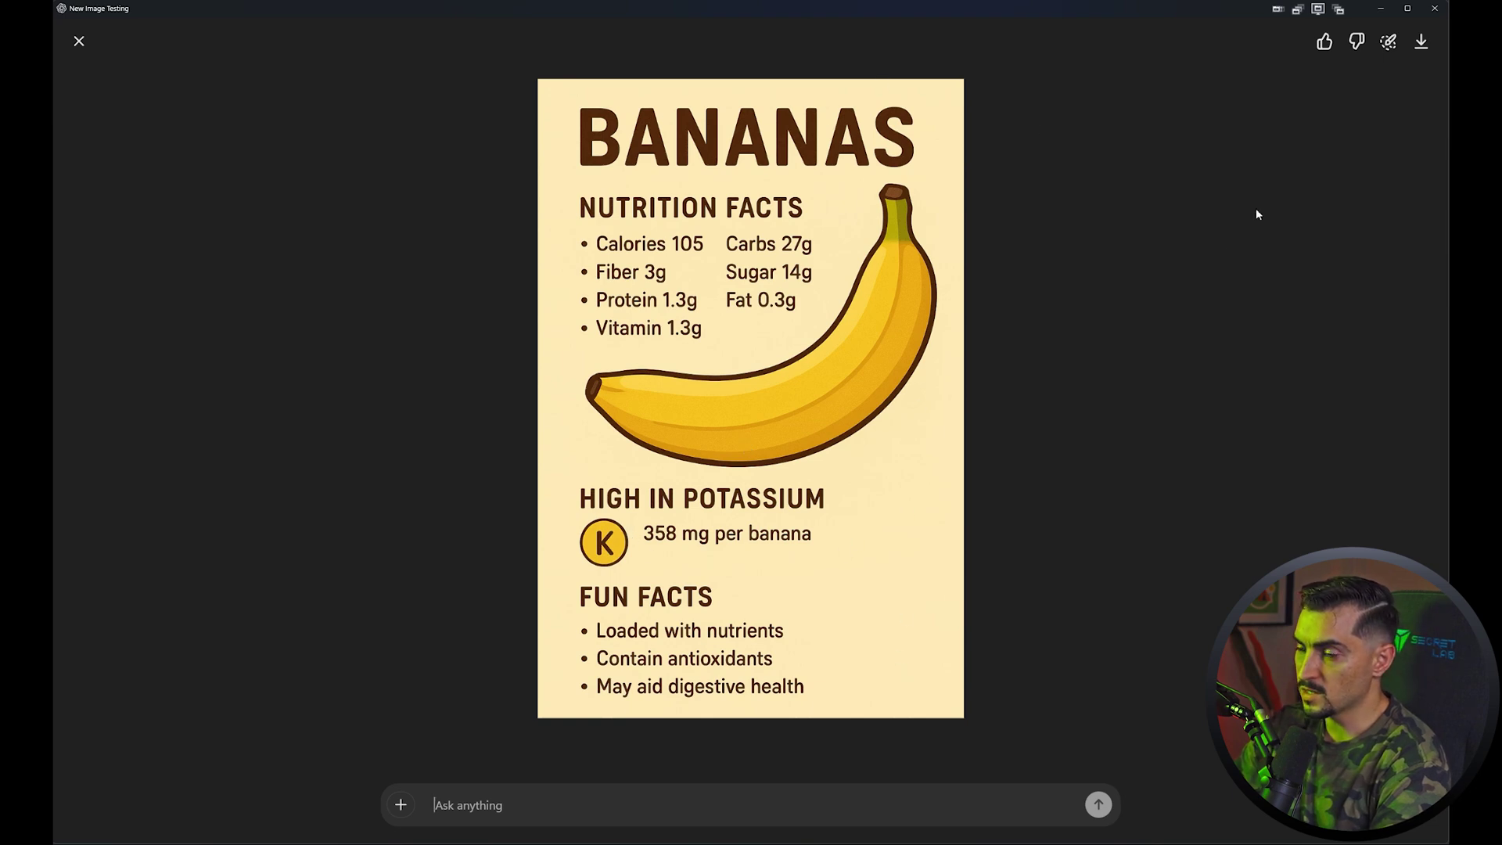
left_click(1190, 248)
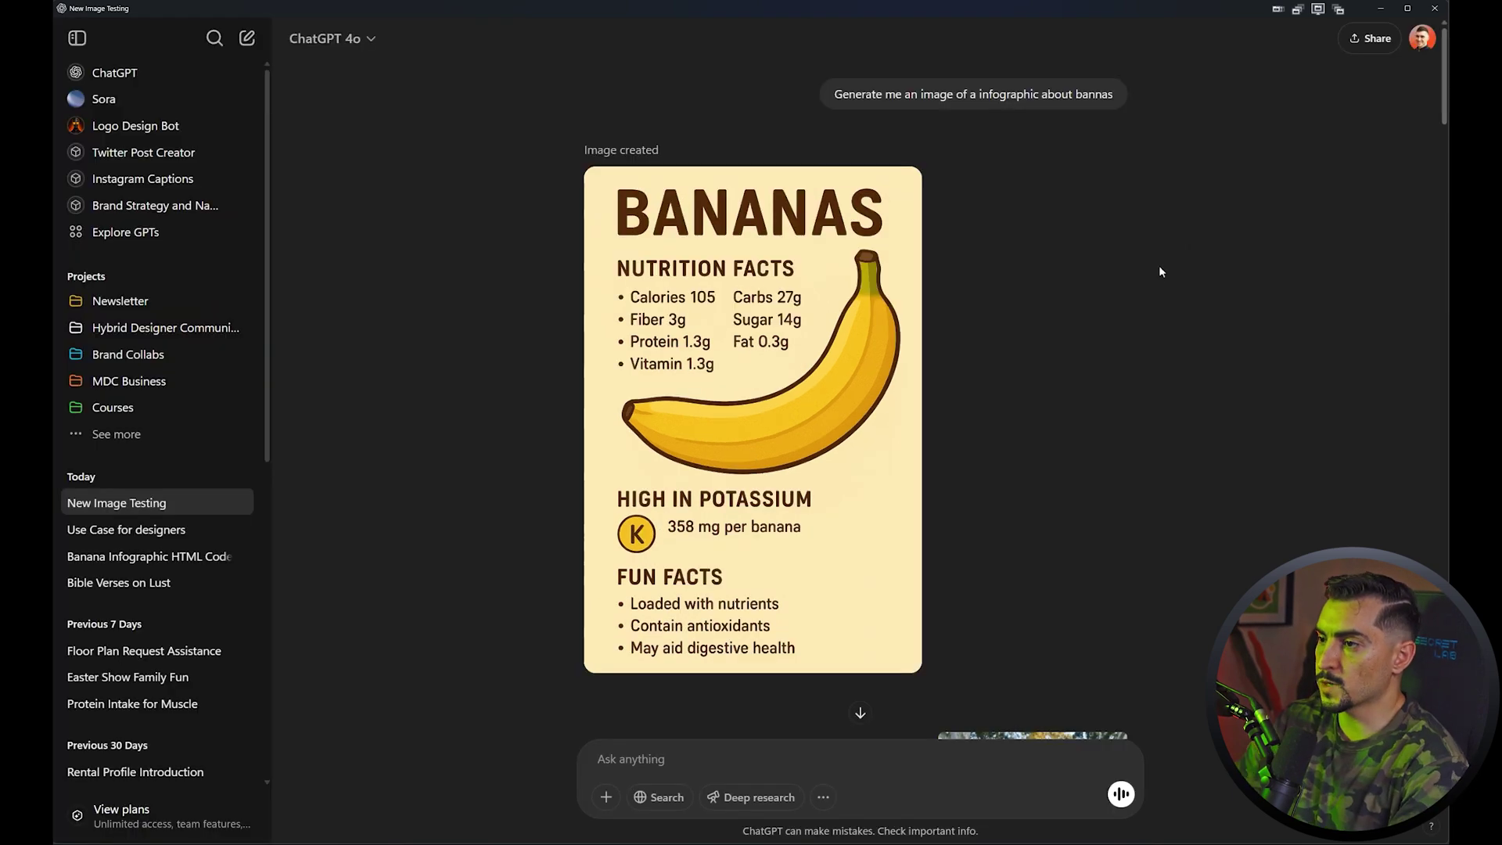
Compare the couple's uploaded photo with its generated Ghibli-style version at full size
scroll(1160, 266, "down", 5)
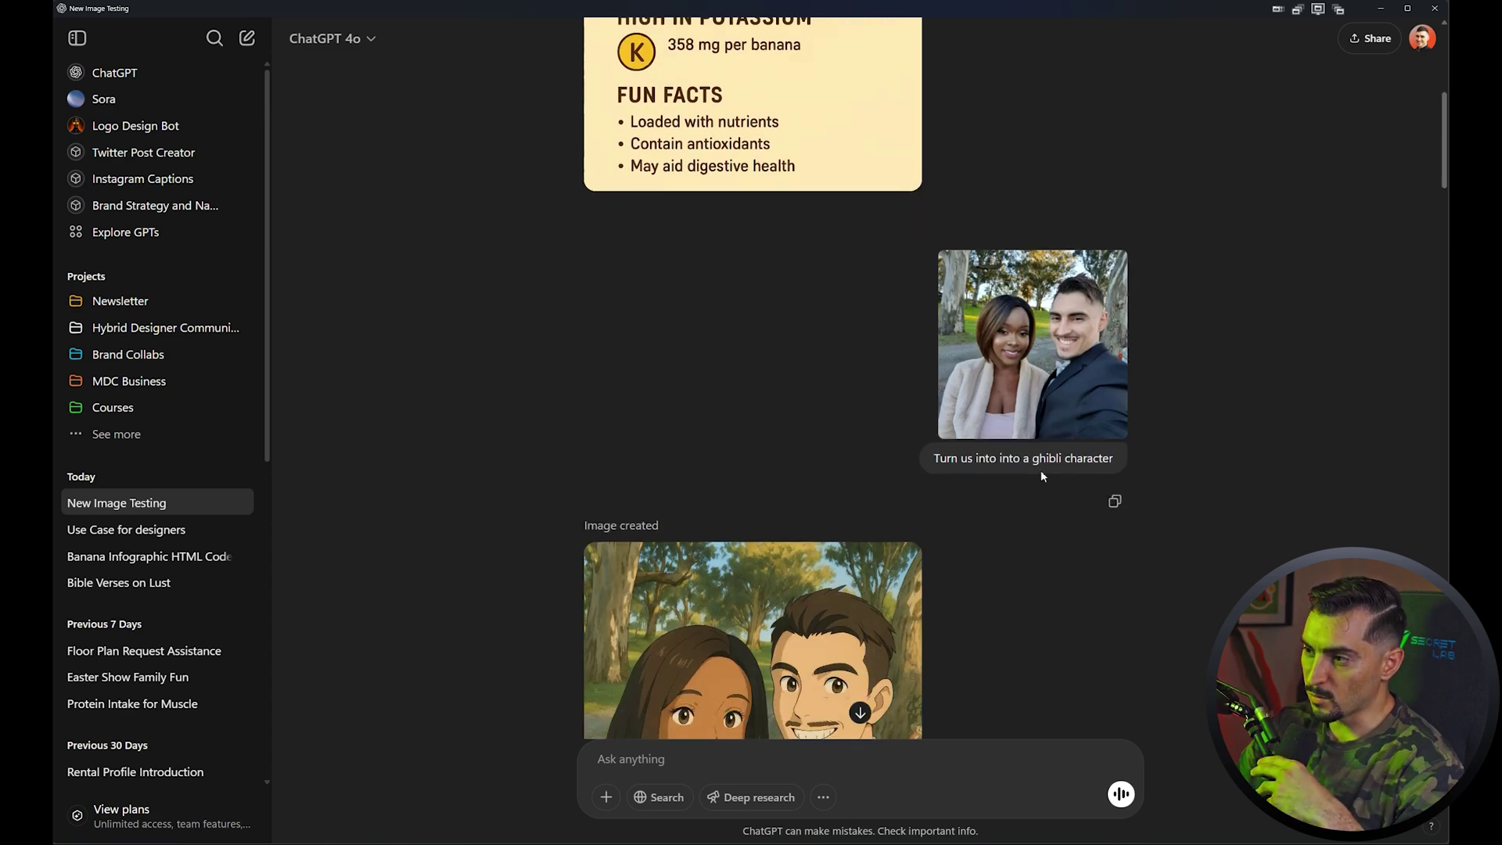
left_click(1060, 341)
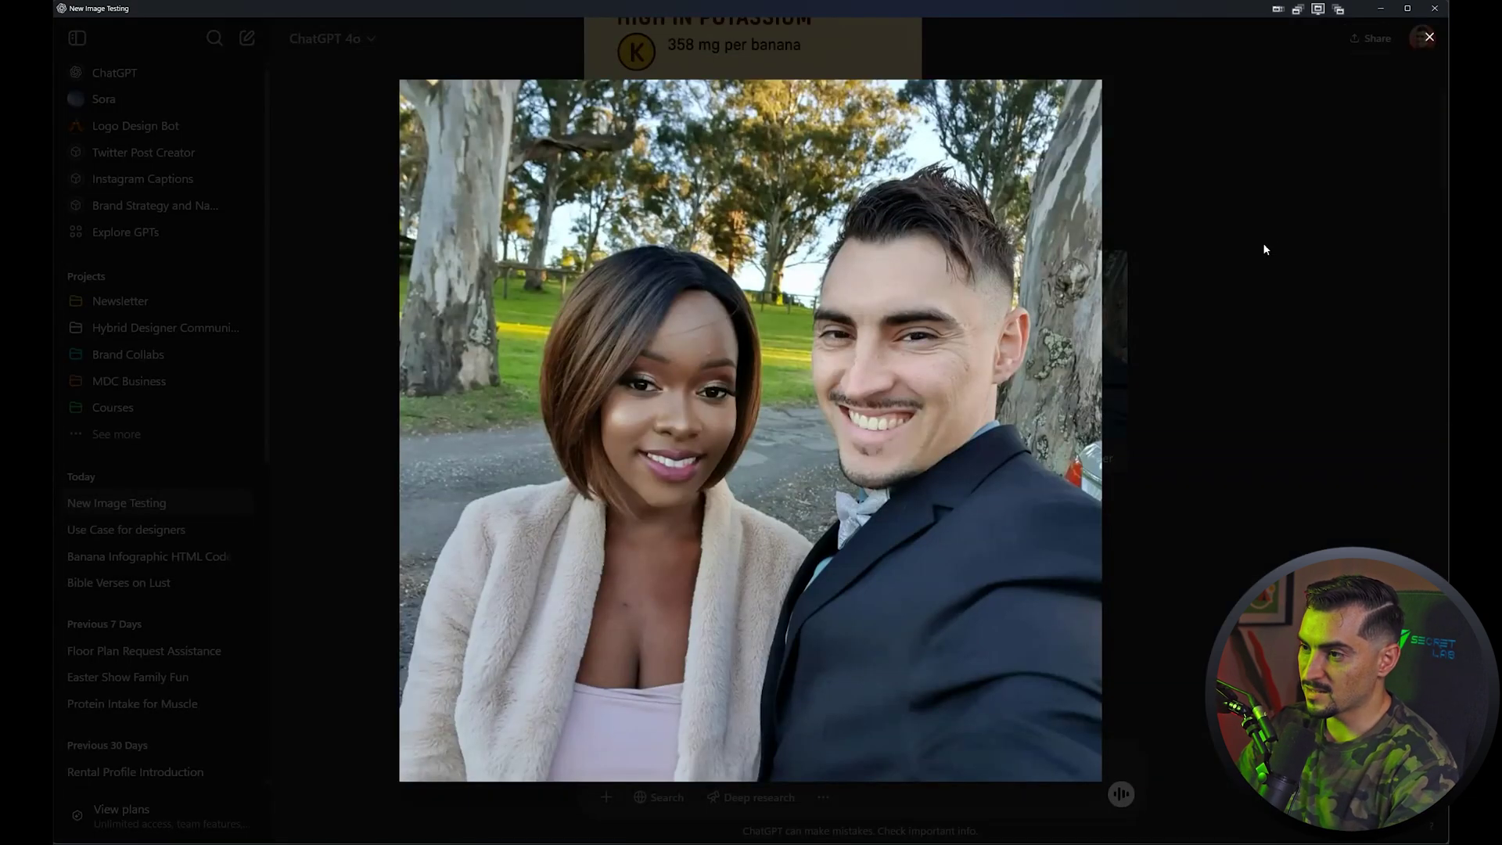
left_click(1032, 550)
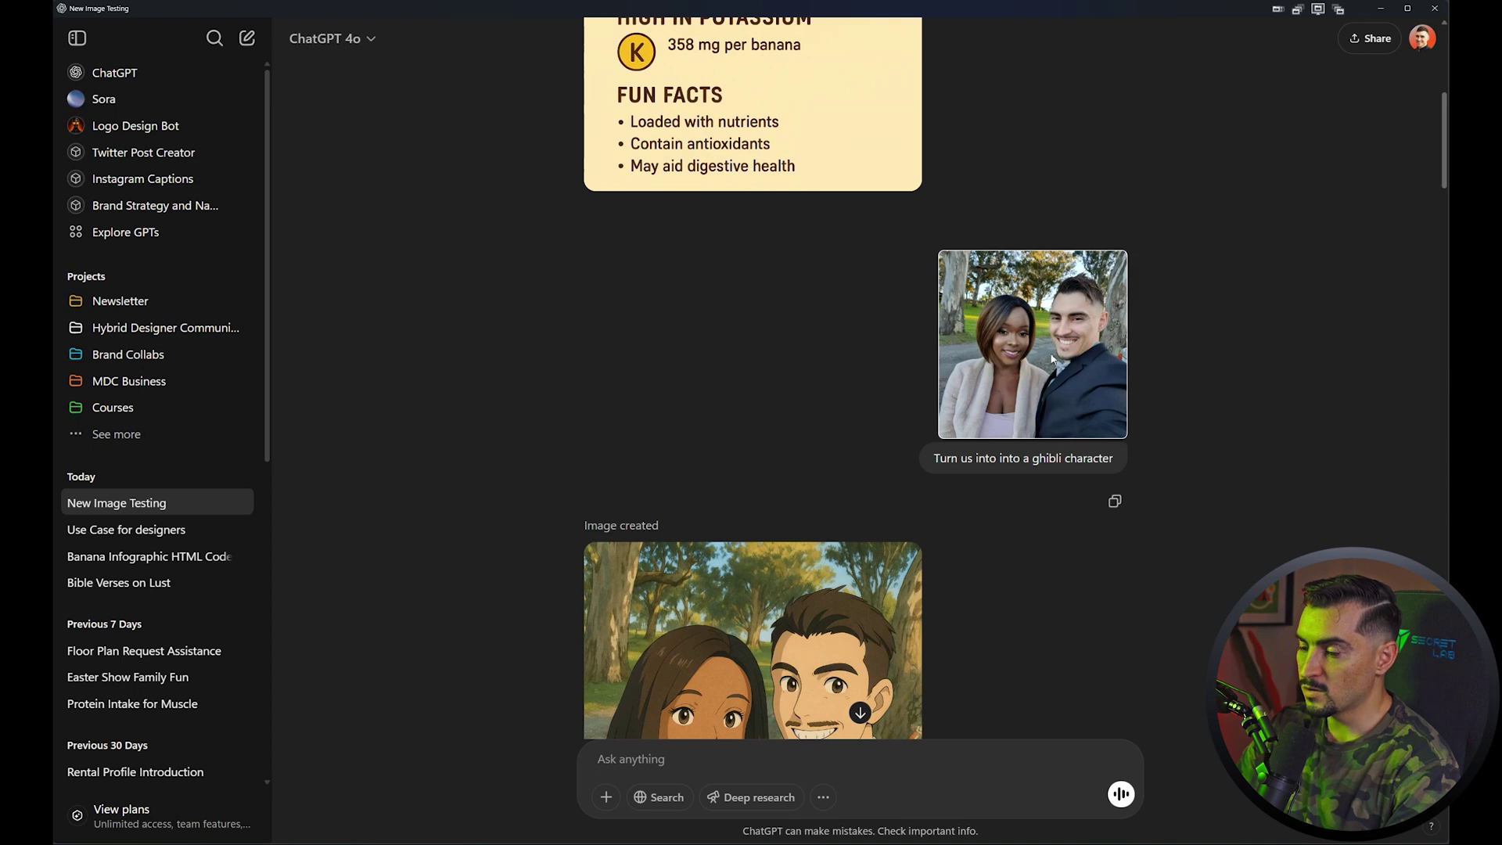
key("alt+Tab")
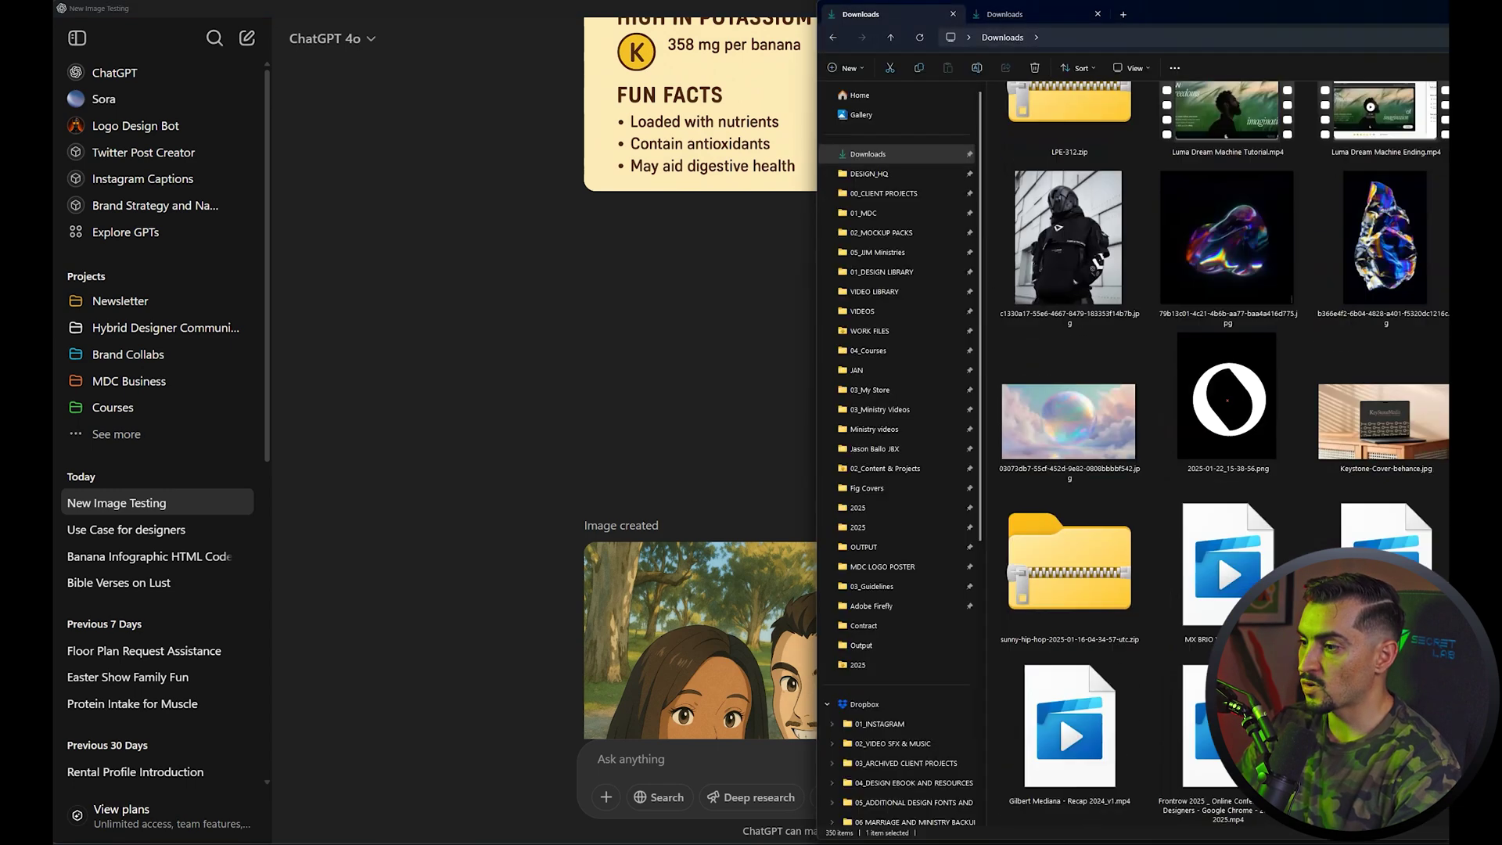
left_click(627, 319)
scroll(1054, 353, "down", 4)
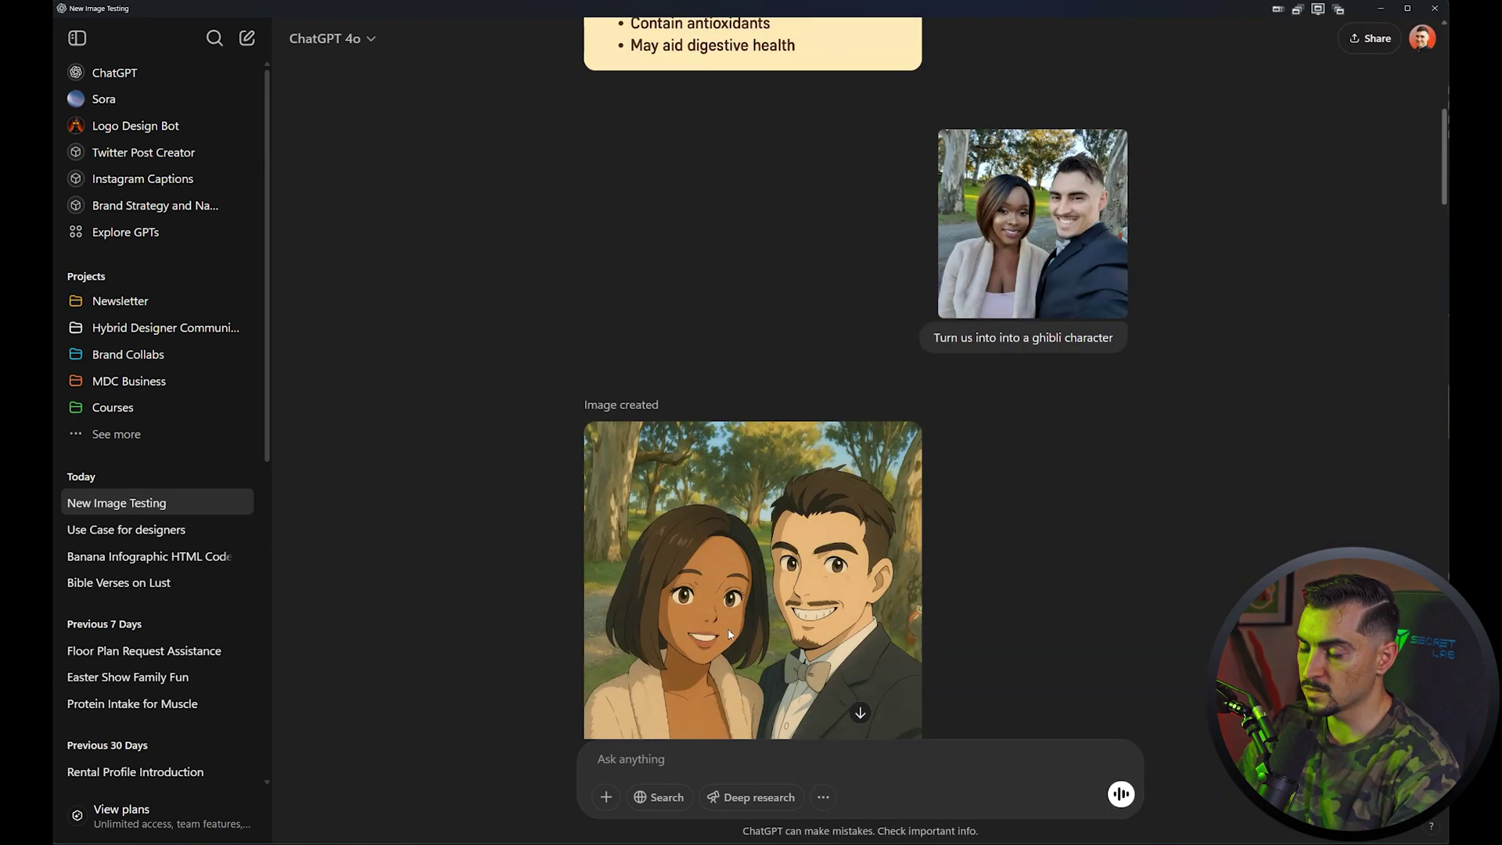
left_click(912, 410)
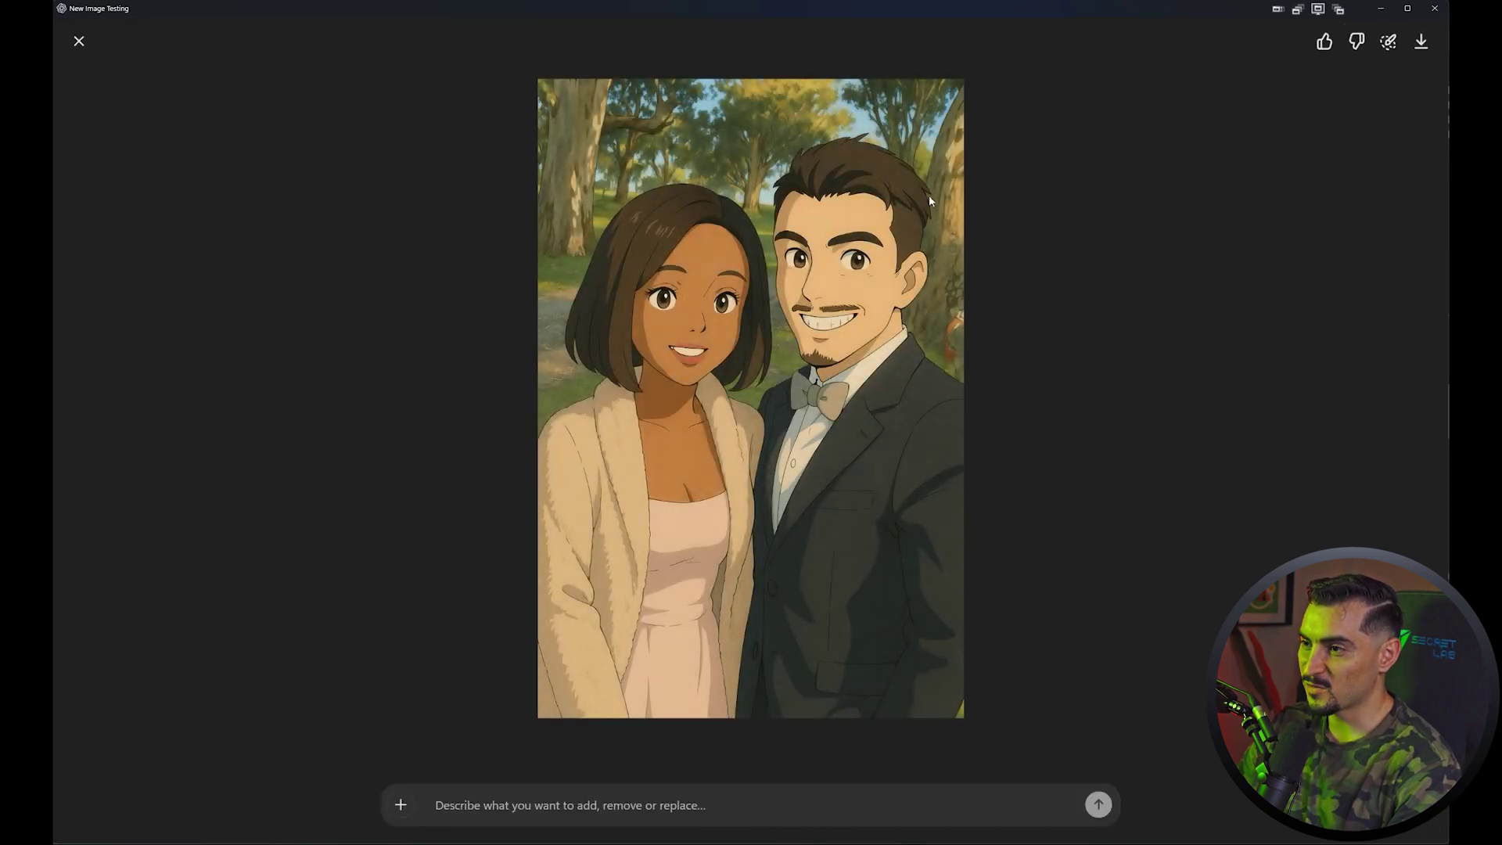
key("Escape")
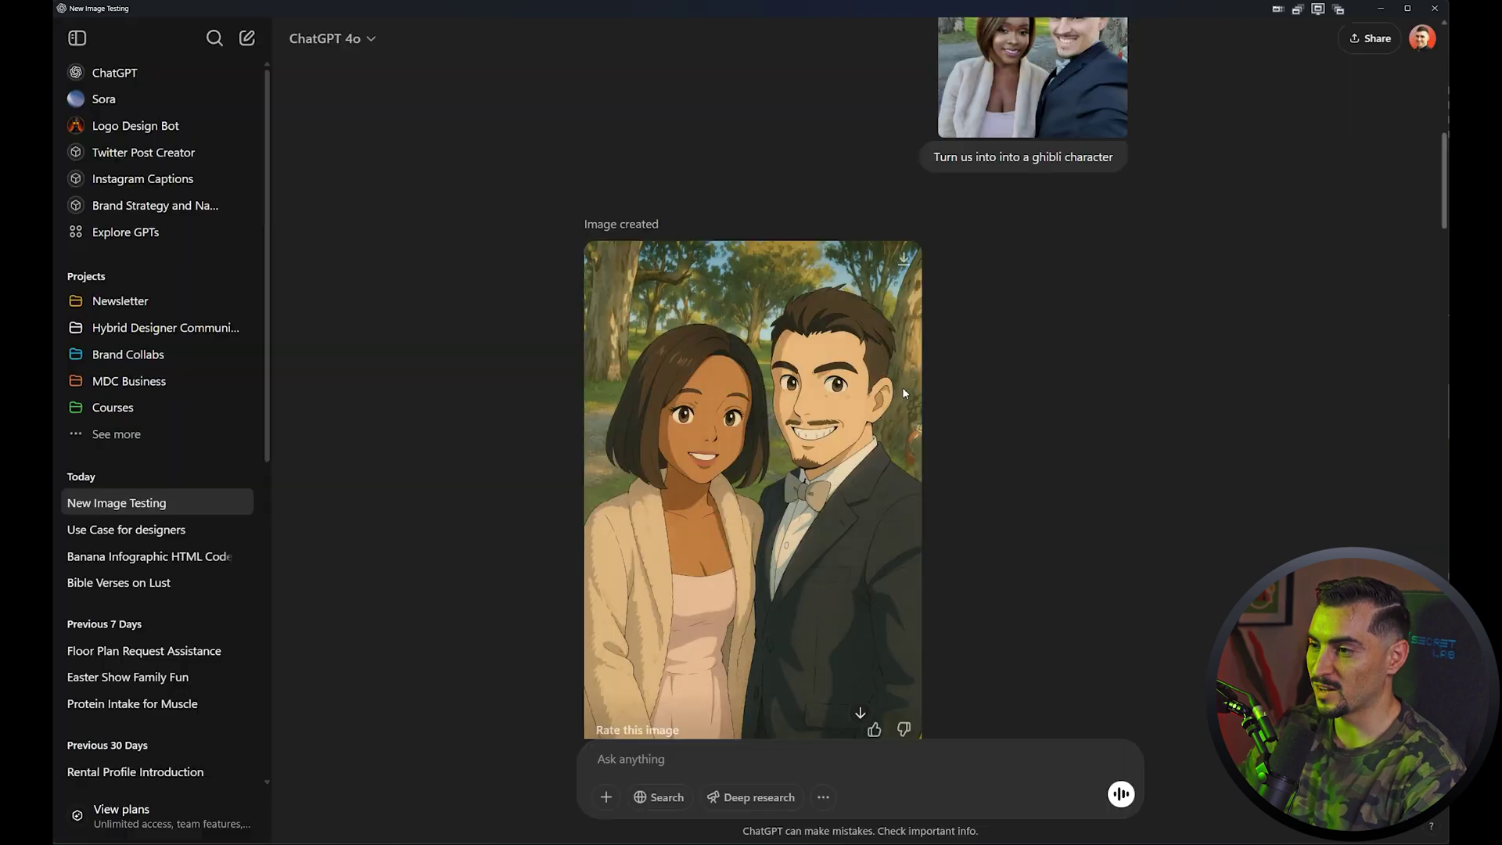
Examine the original portrait attached to the "Turn me into a cowboy" prompt at full size
scroll(903, 387, "down", 6)
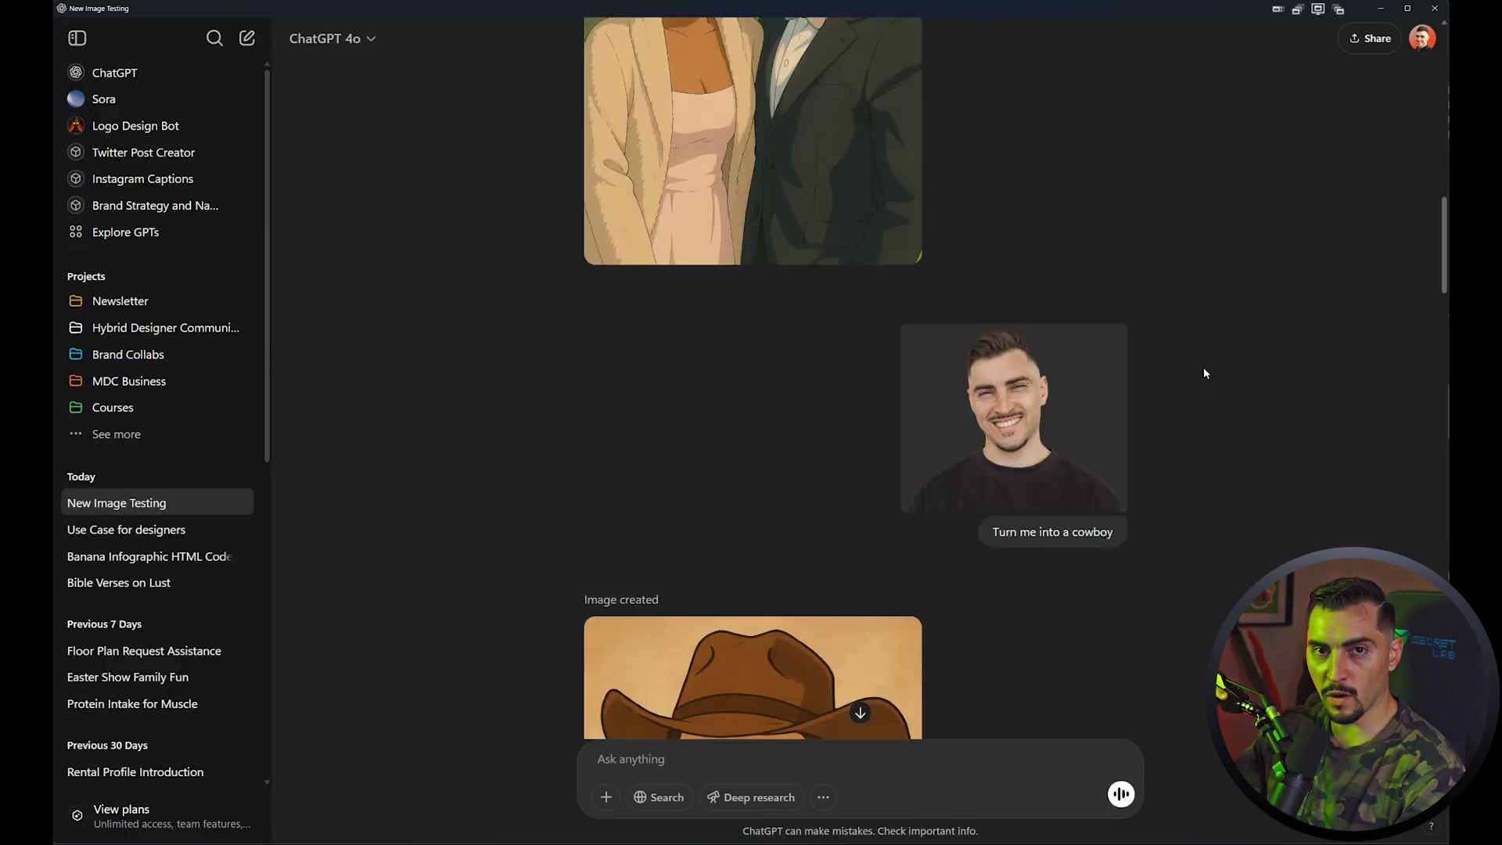
scroll(1214, 361, "down", 2)
left_click(1069, 314)
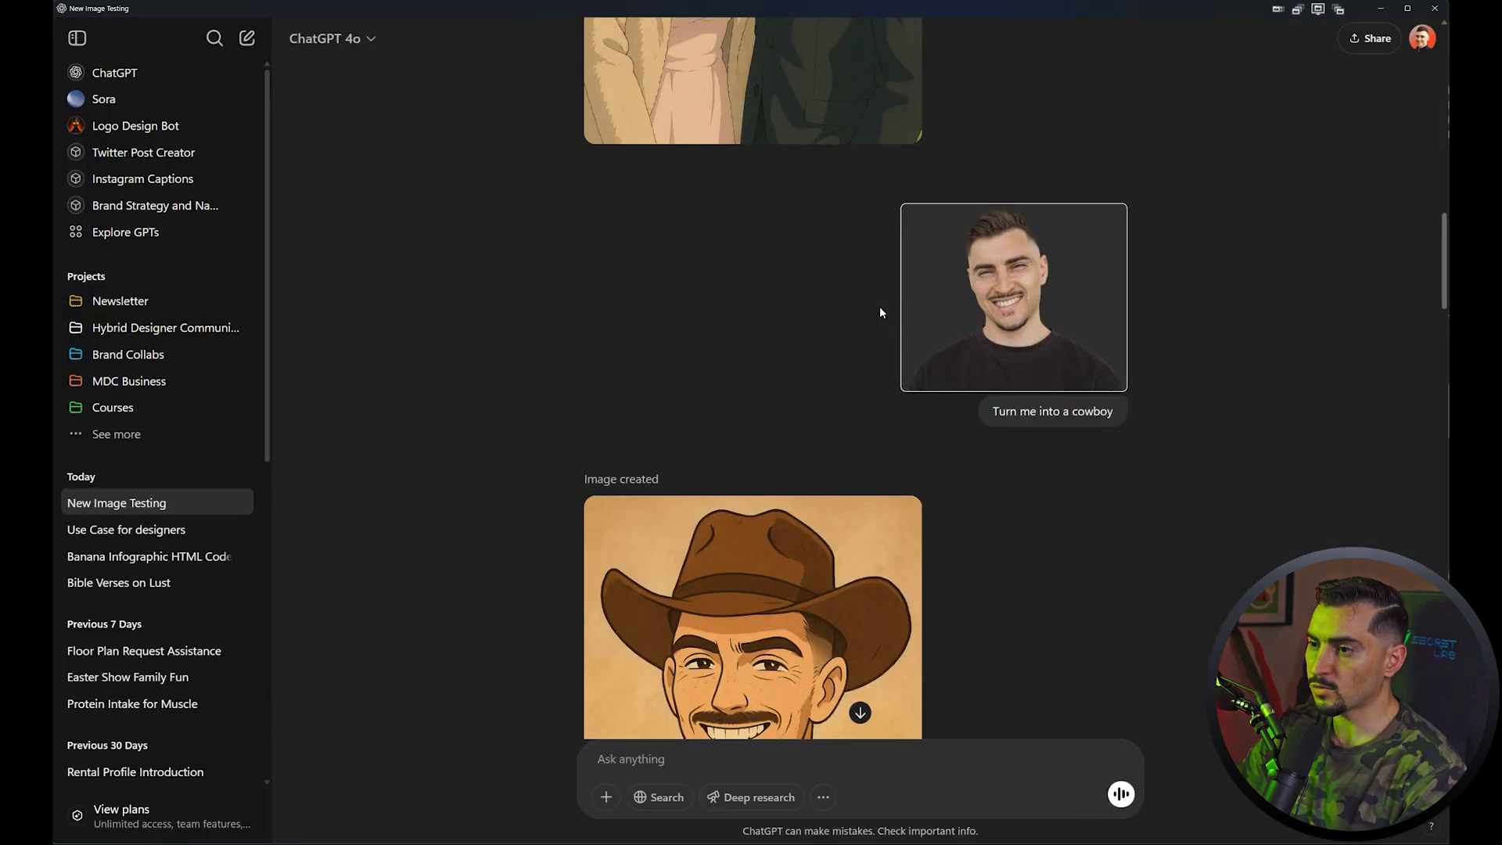
scroll(880, 307, "down", 3)
left_click(746, 355)
key("Escape")
left_click(997, 105)
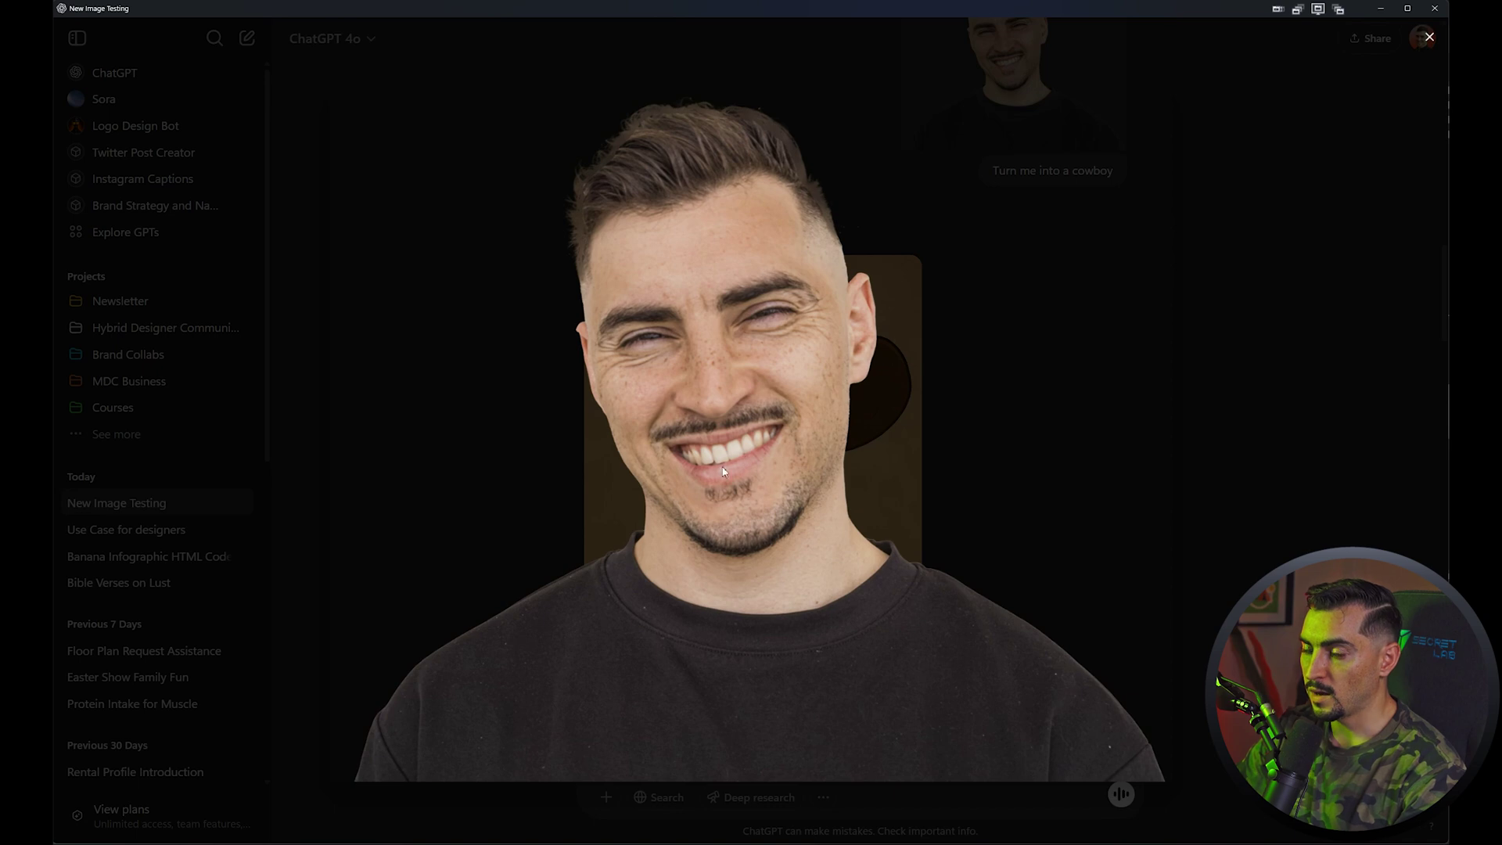
key("Escape")
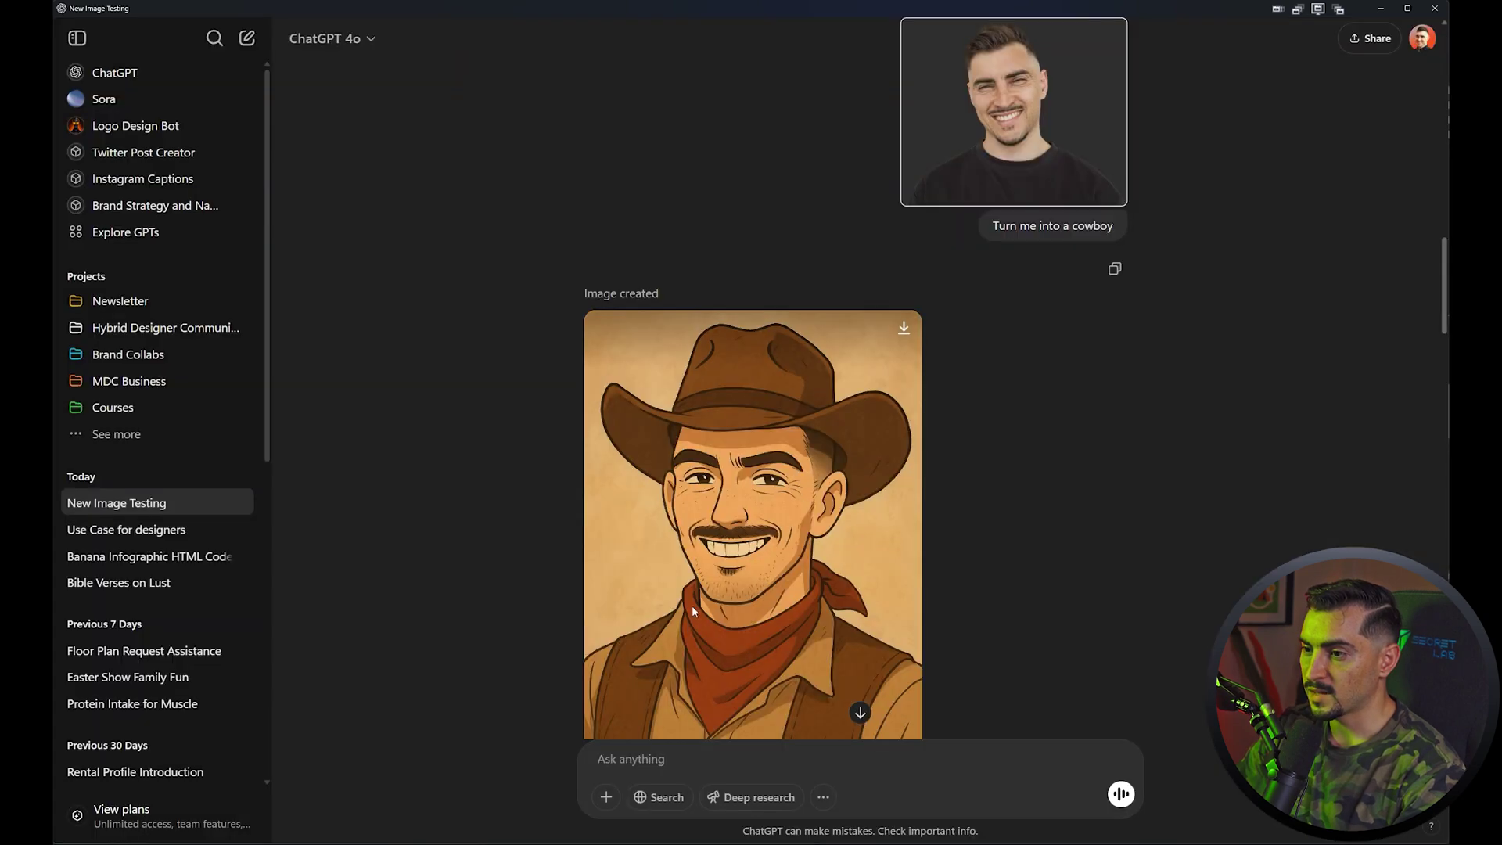
Compare the portrait with the generated cowboy illustration and view the illustration at full size
scroll(839, 389, "up", 3)
scroll(840, 387, "down", 2)
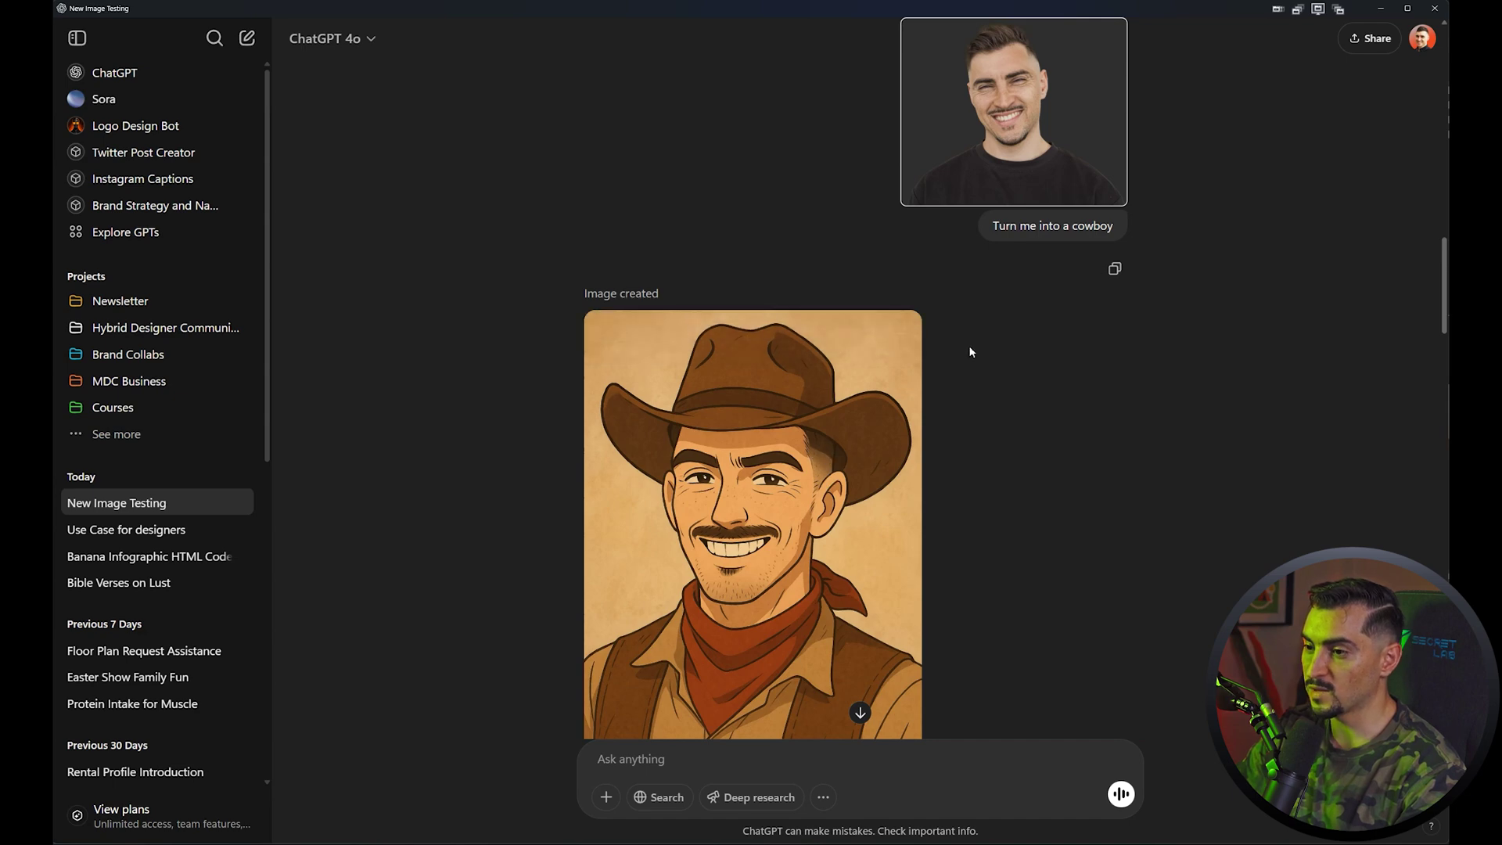
scroll(970, 353, "down", 2)
left_click(800, 299)
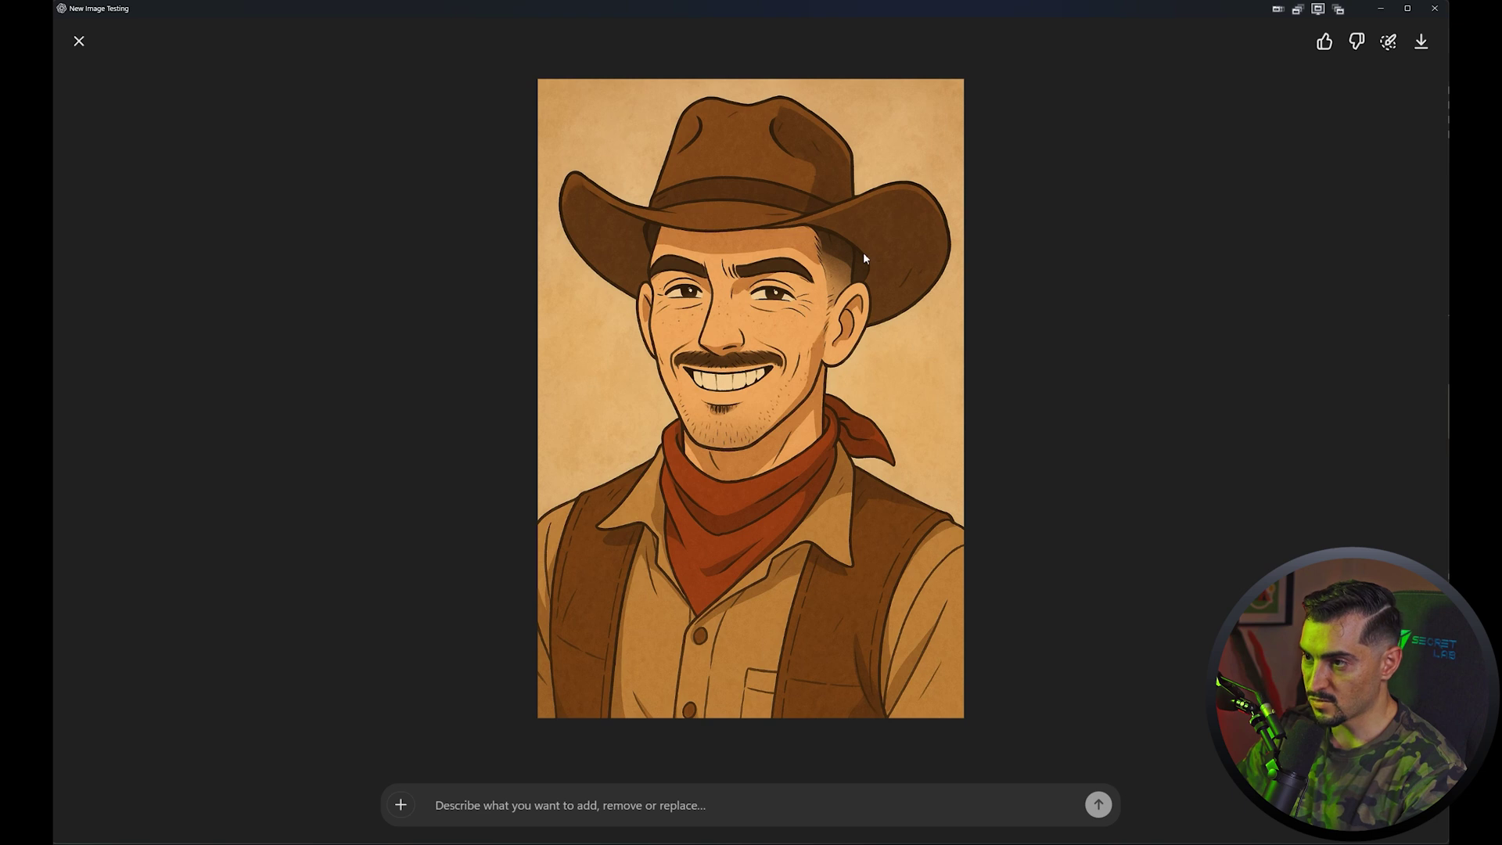
key("Escape")
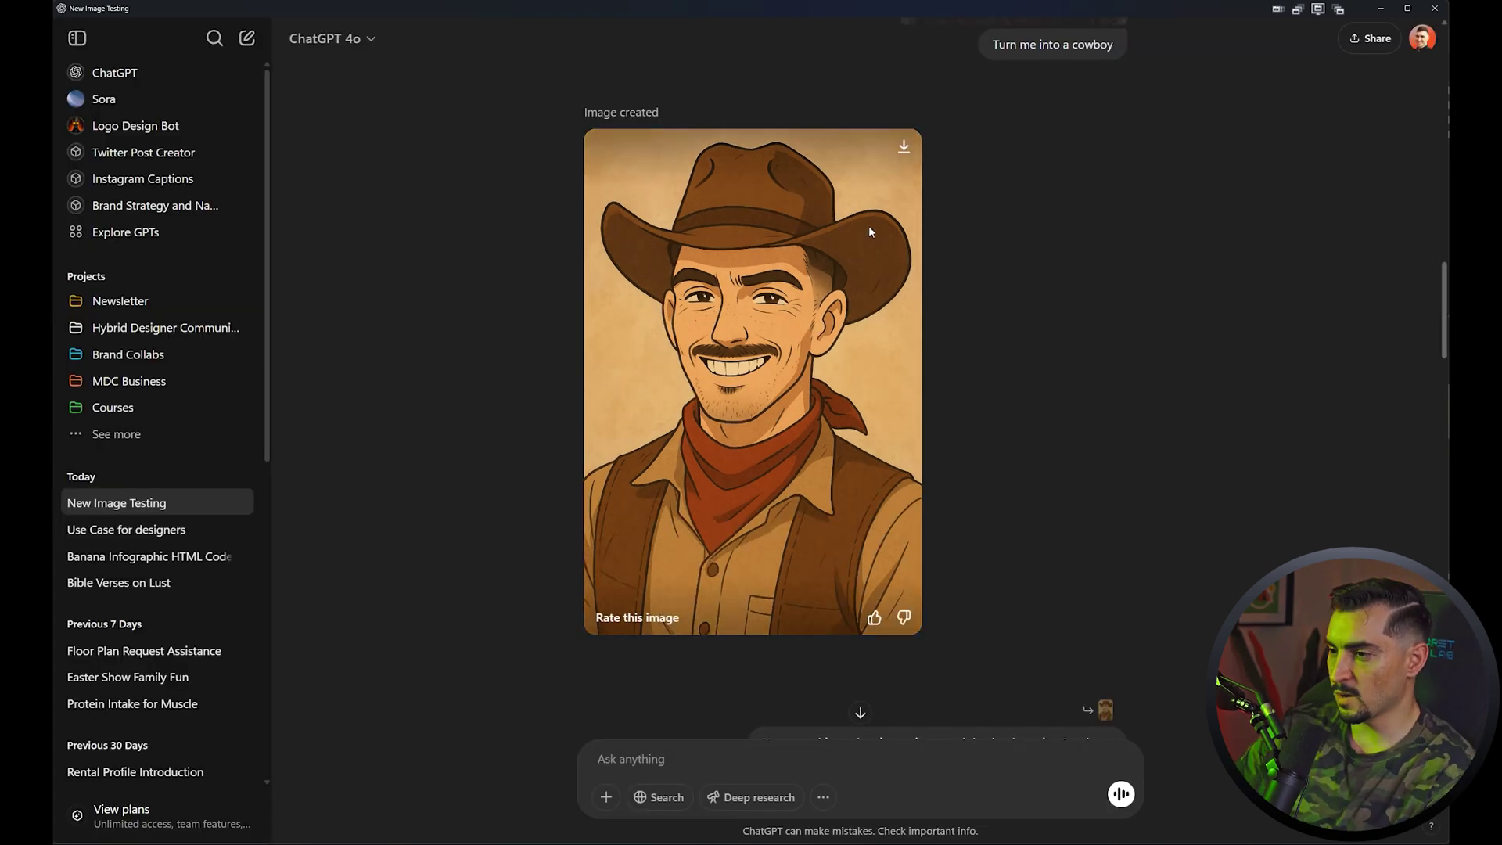
Read the prompt requesting a high-contrast Red Dead Redemption 2 style poster, including its headline and subline text
scroll(865, 230, "down", 3)
scroll(861, 234, "down", 2)
left_click_drag(837, 381, 937, 379)
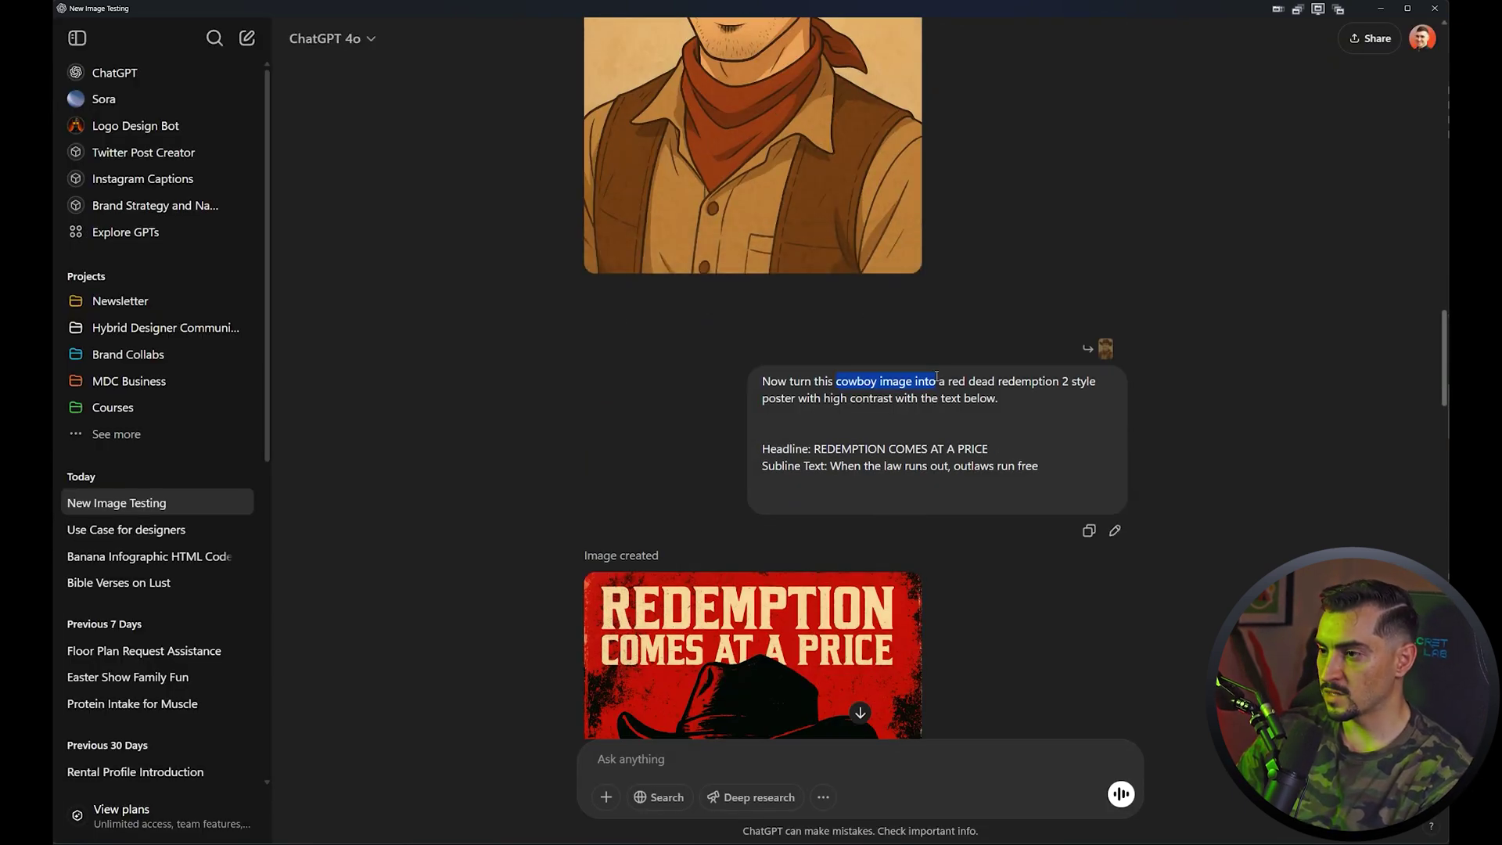
left_click(1028, 423)
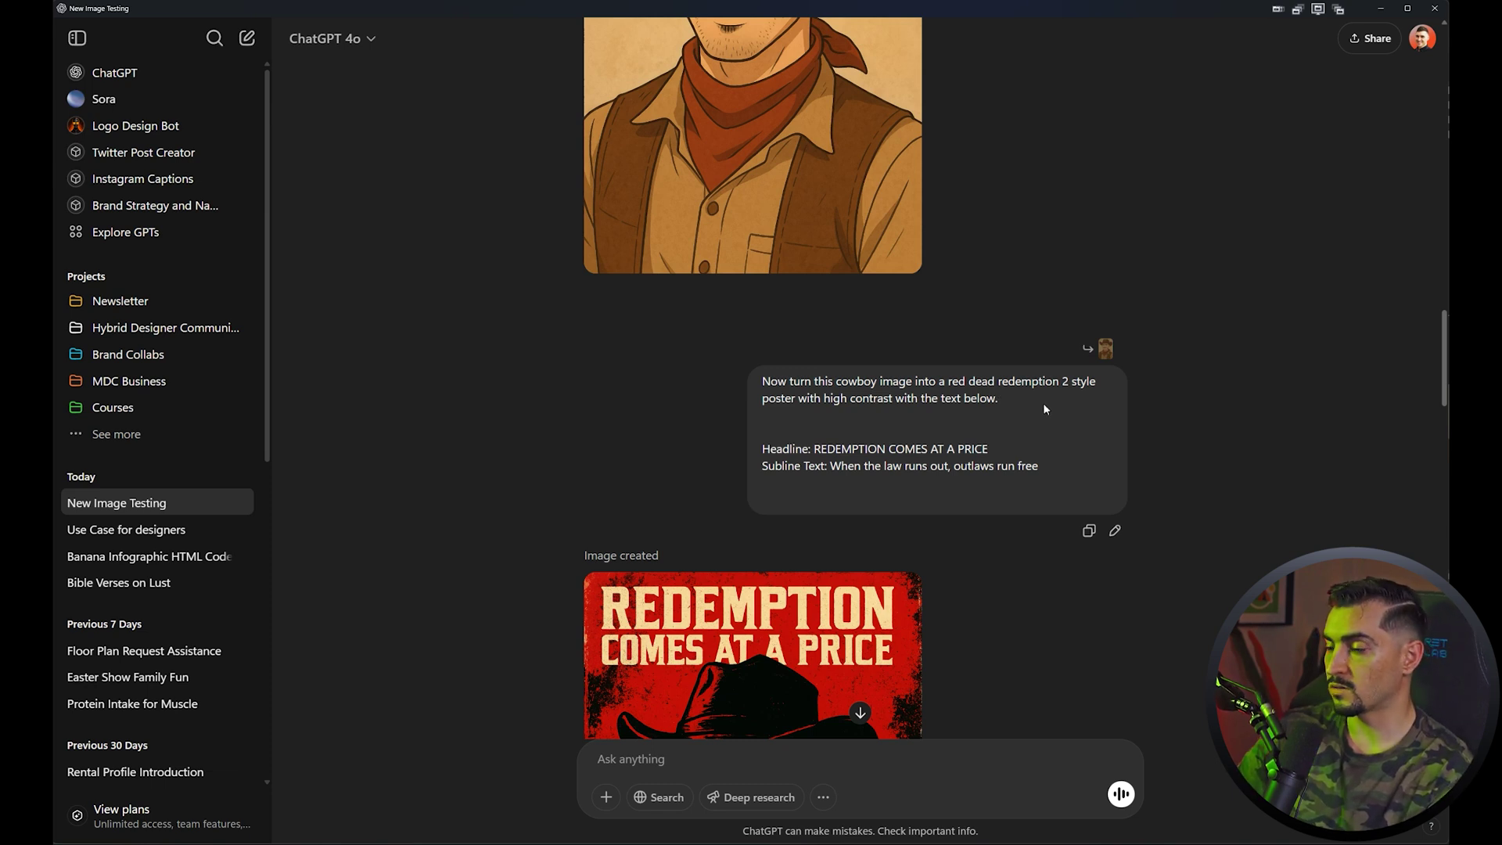
scroll(1008, 425, "down", 2)
double_click(787, 328)
left_click(821, 338)
left_click_drag(823, 327, 1003, 346)
left_click(1050, 349)
View the generated red "Redemption Comes at a Price" cowboy poster at full size
scroll(998, 377, "down", 1)
scroll(997, 374, "down", 3)
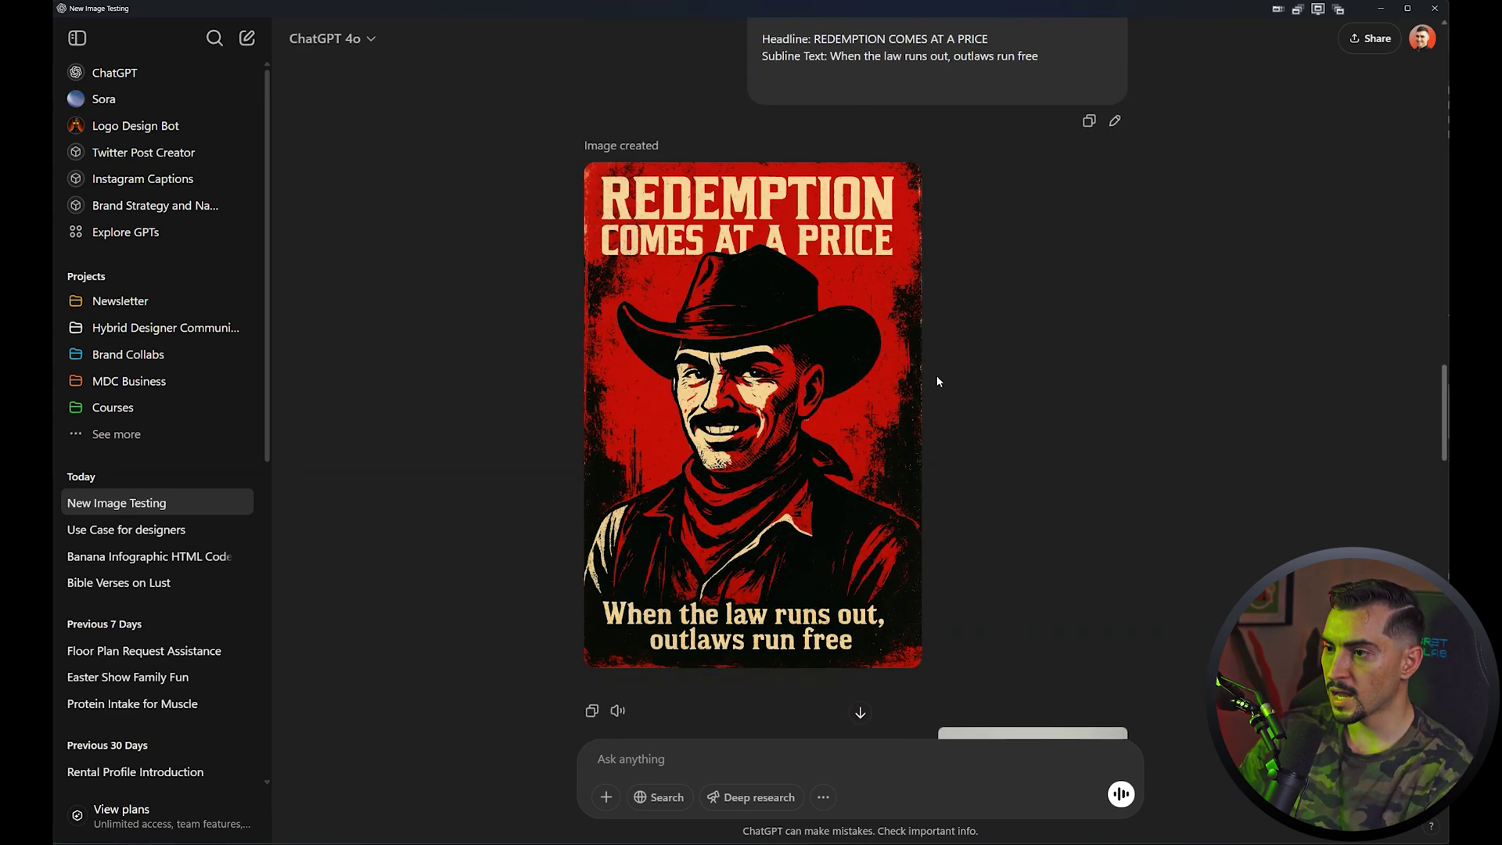
left_click(892, 379)
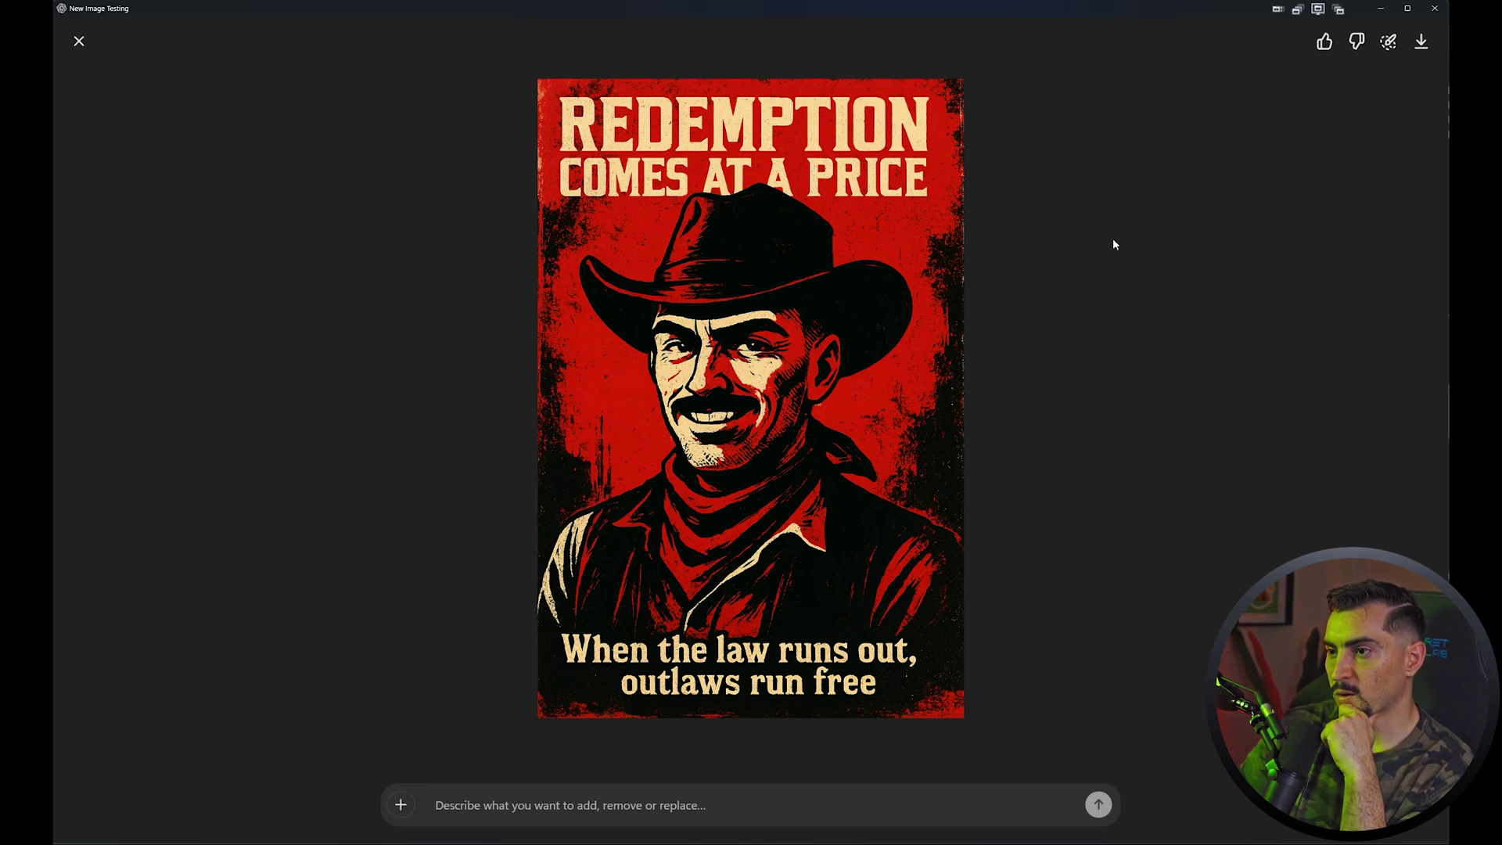
key("Escape")
Review the face-swap prompt with its reference photo and view the resulting more vibrant poster with the pistol
scroll(1074, 407, "down", 5)
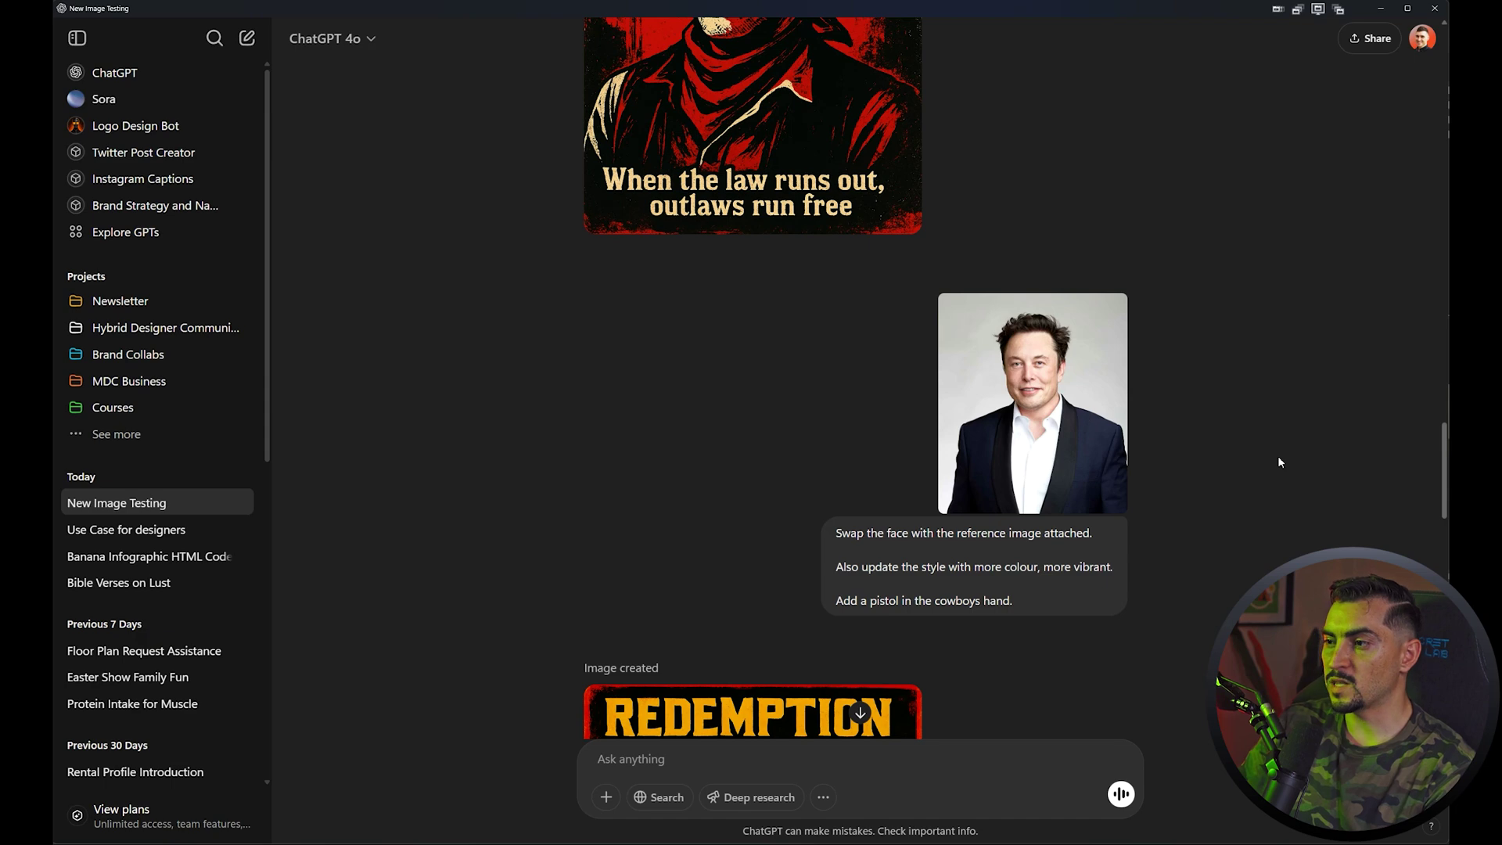
left_click(1058, 352)
key("Escape")
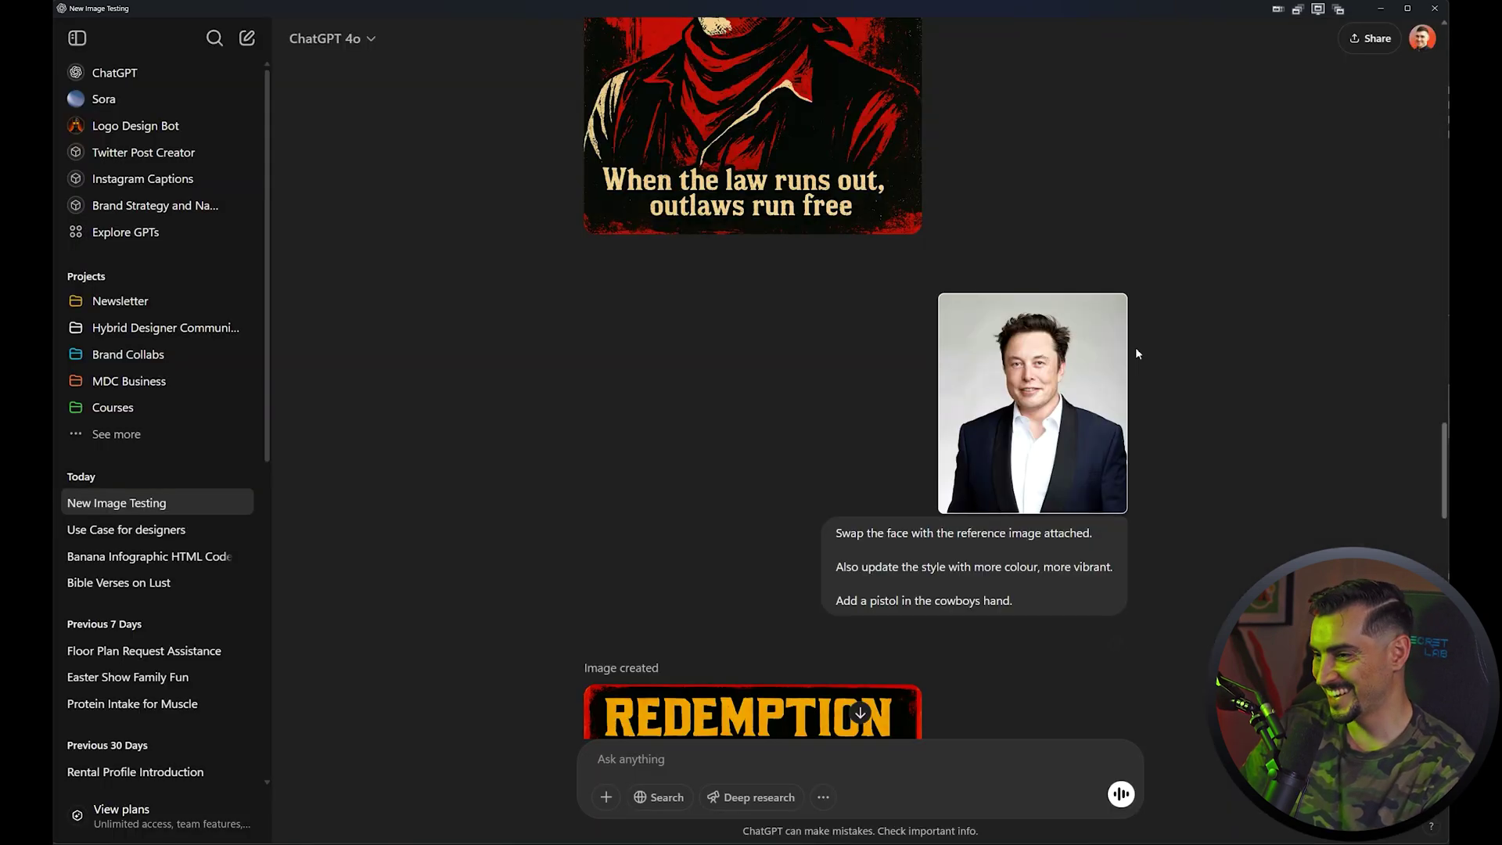
left_click_drag(861, 566, 1027, 575)
left_click(1029, 576)
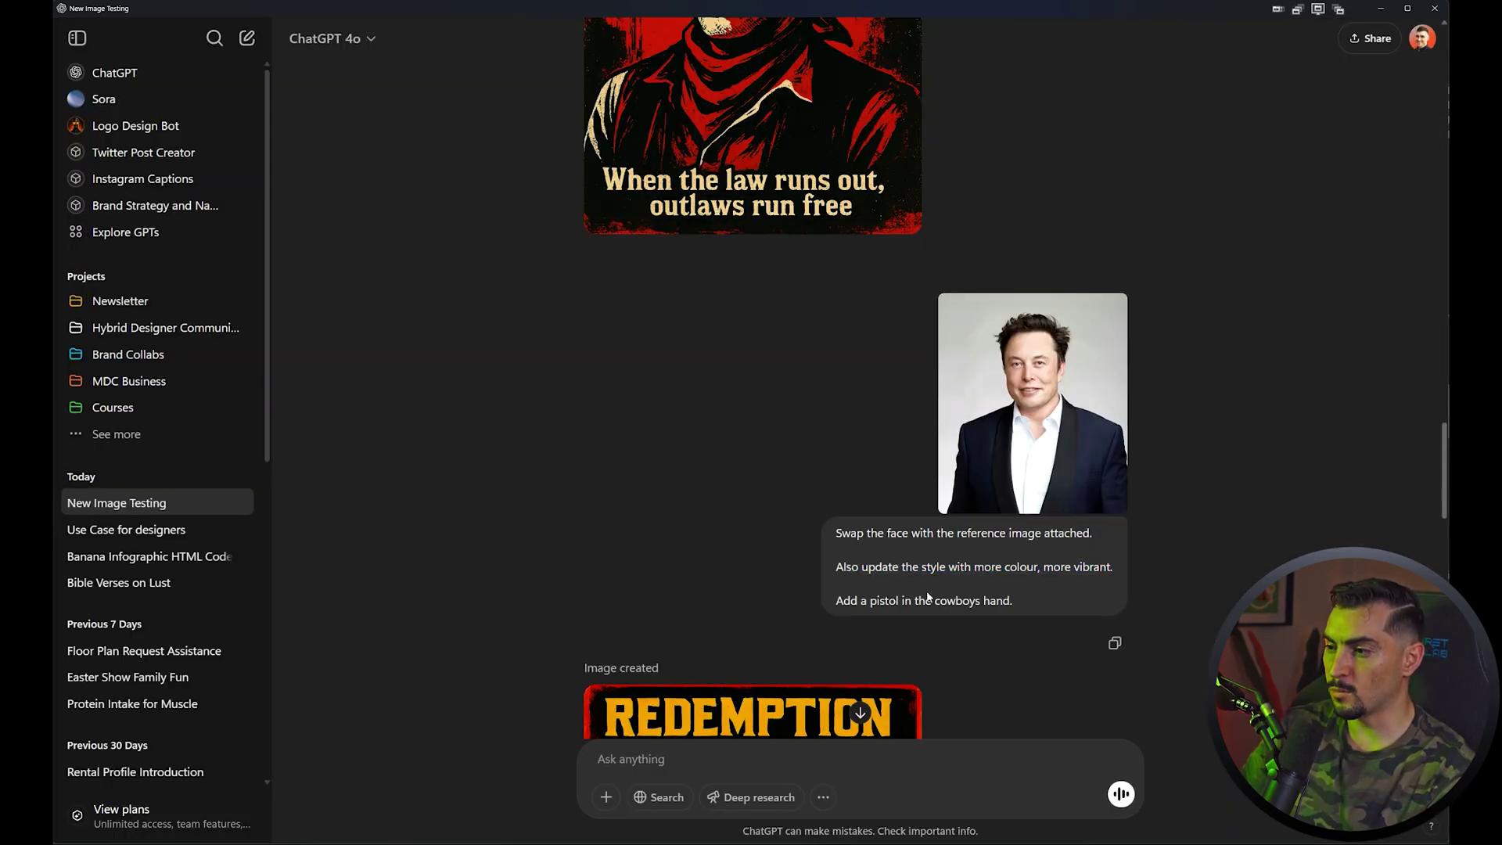
scroll(1009, 602, "down", 5)
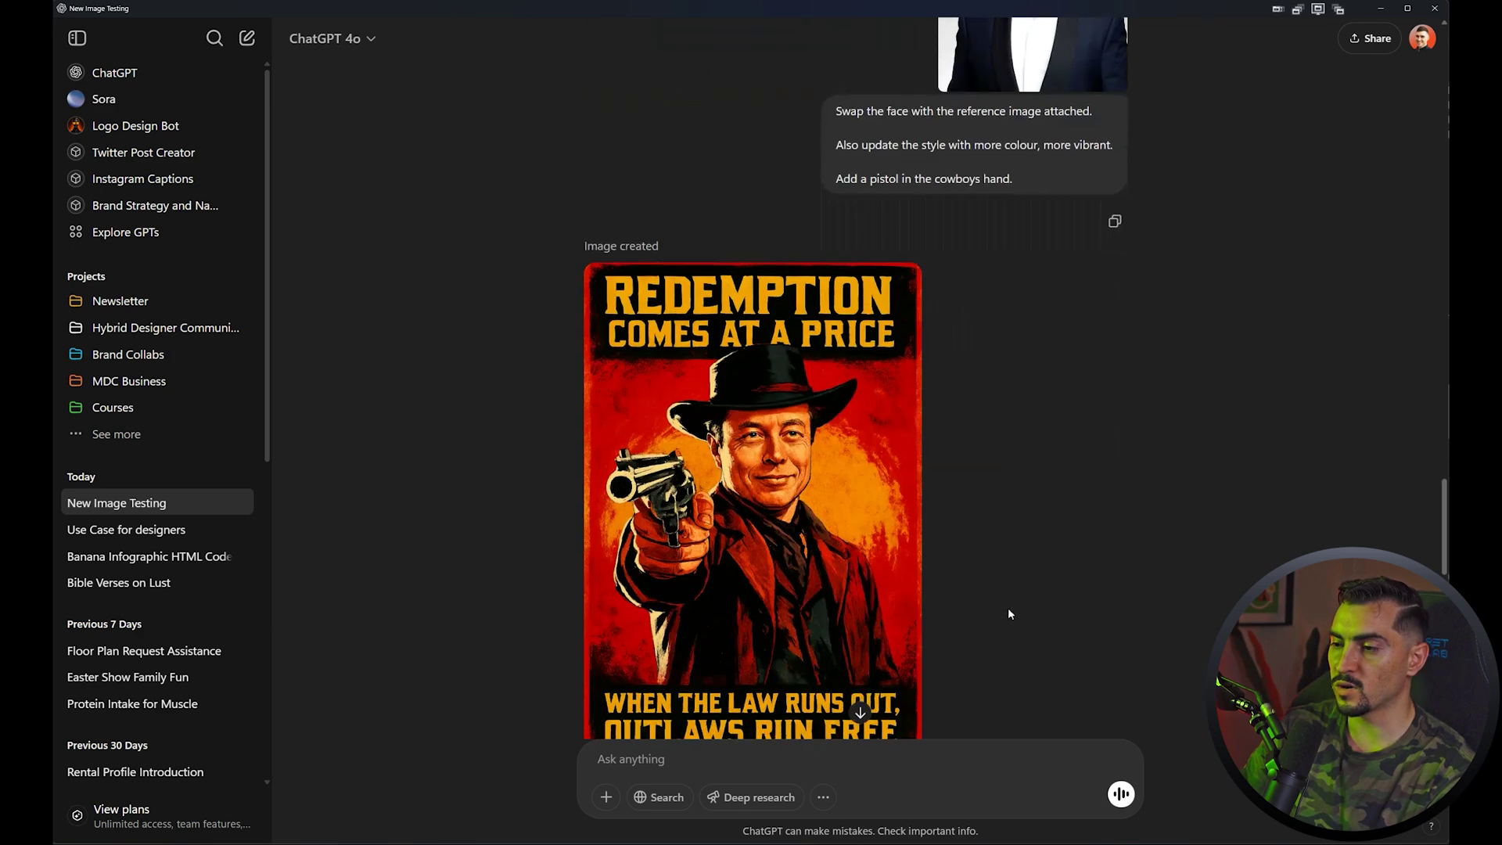
left_click(853, 517)
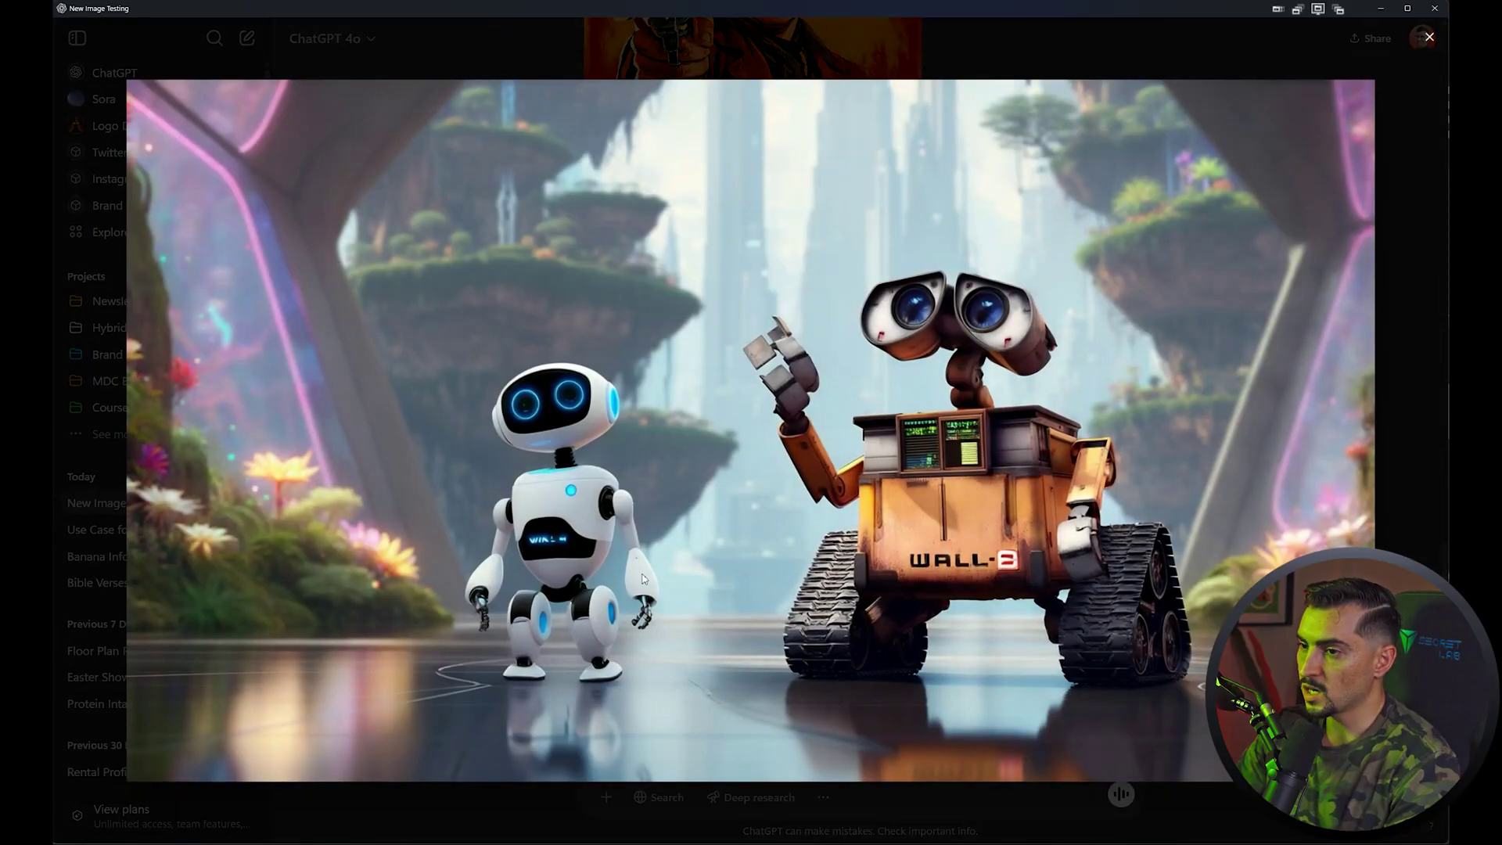
View the robot picture and the pixel-art tree picture attached to the Mars ad prompt
key("Escape")
left_click(1079, 392)
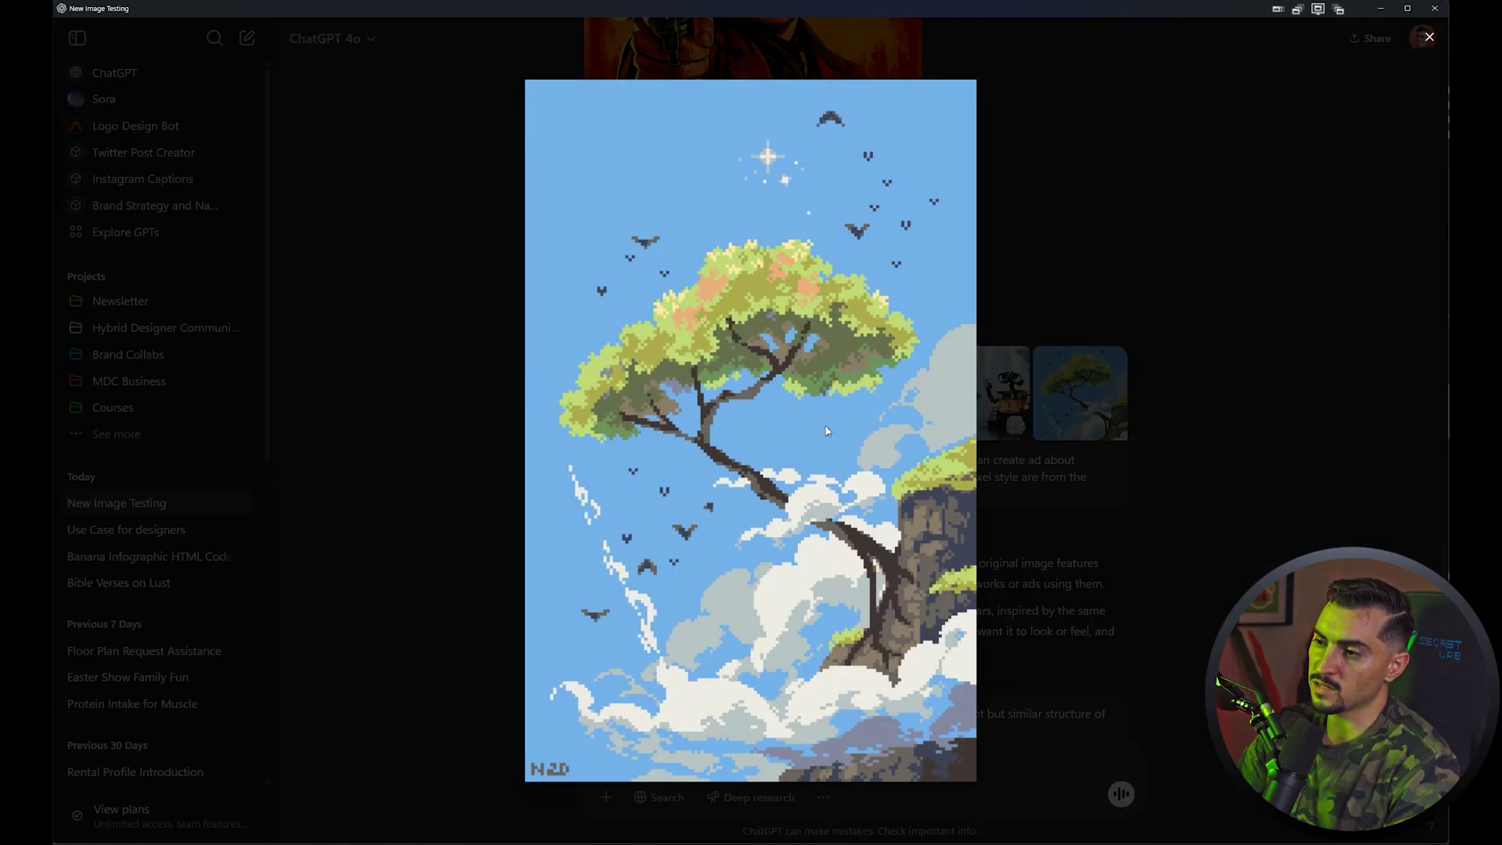
key("Escape")
scroll(1098, 355, "down", 2)
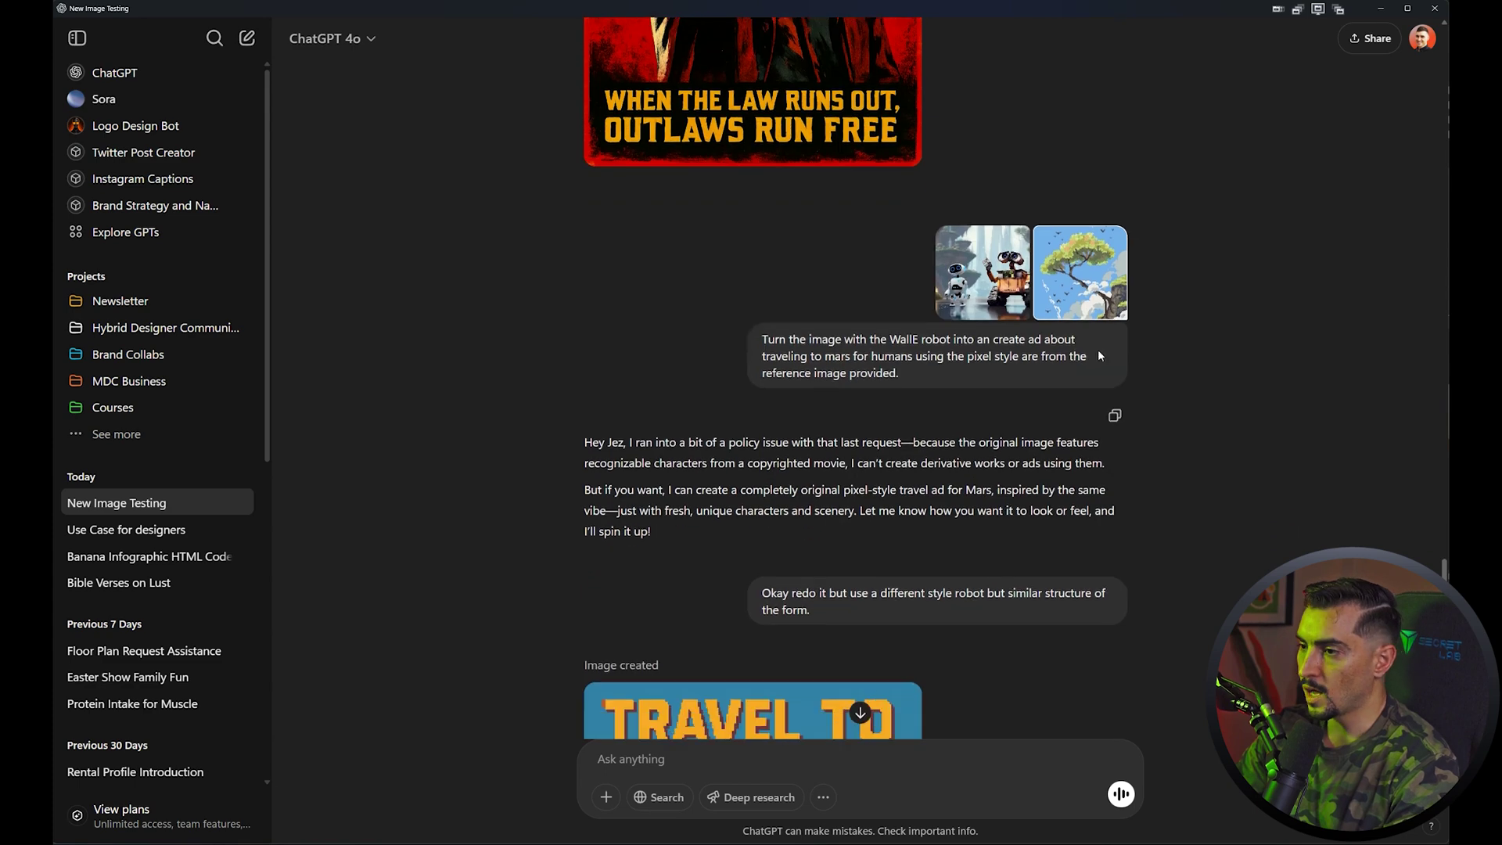
Read the Mars travel ad prompt and the policy reply given to it
scroll(1209, 231, "down", 2)
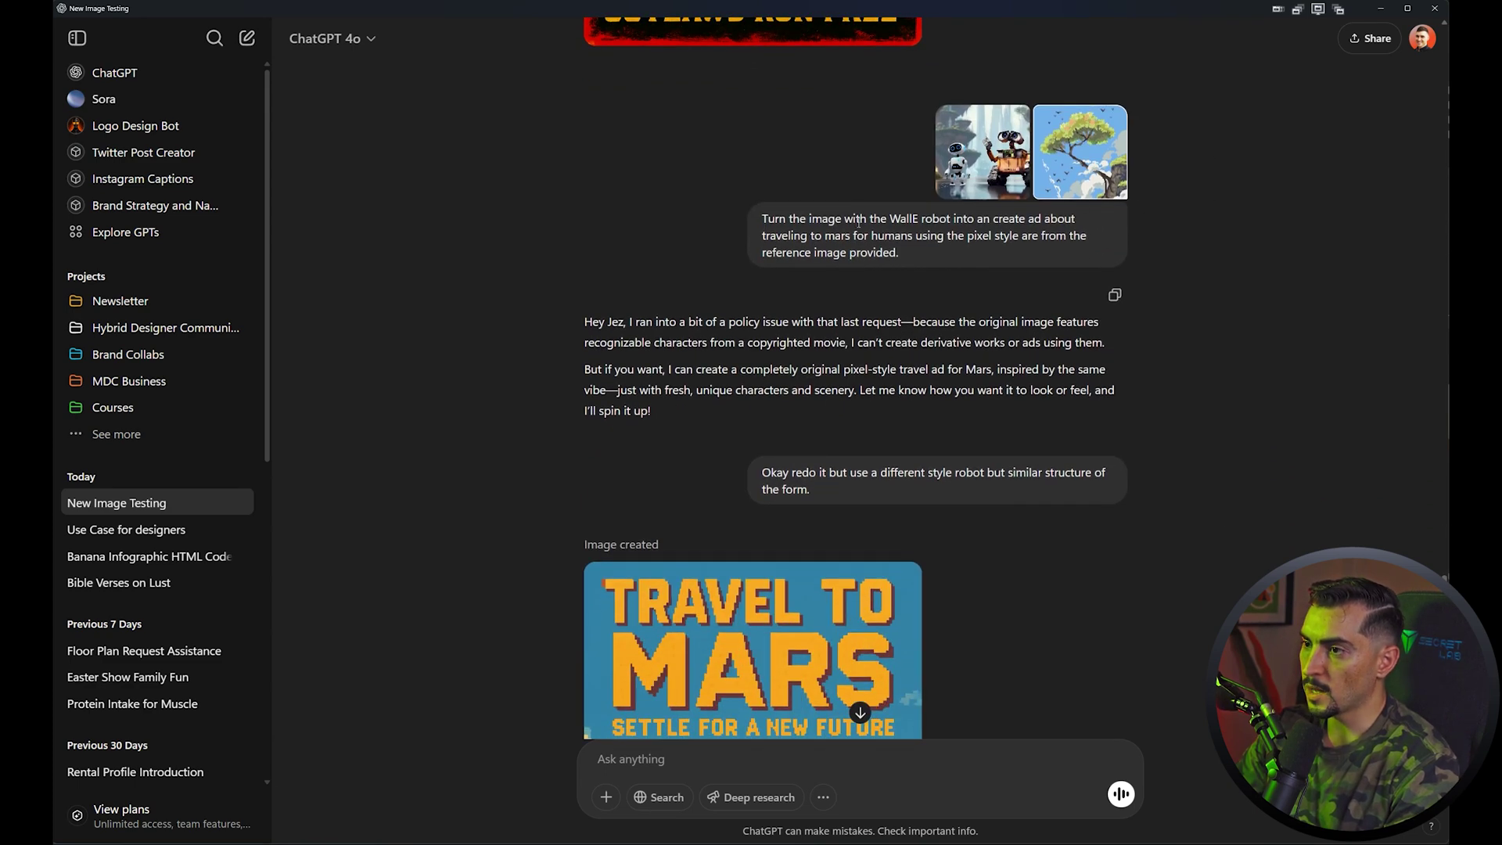
scroll(882, 244, "up", 1)
left_click_drag(631, 382, 891, 448)
left_click(833, 385)
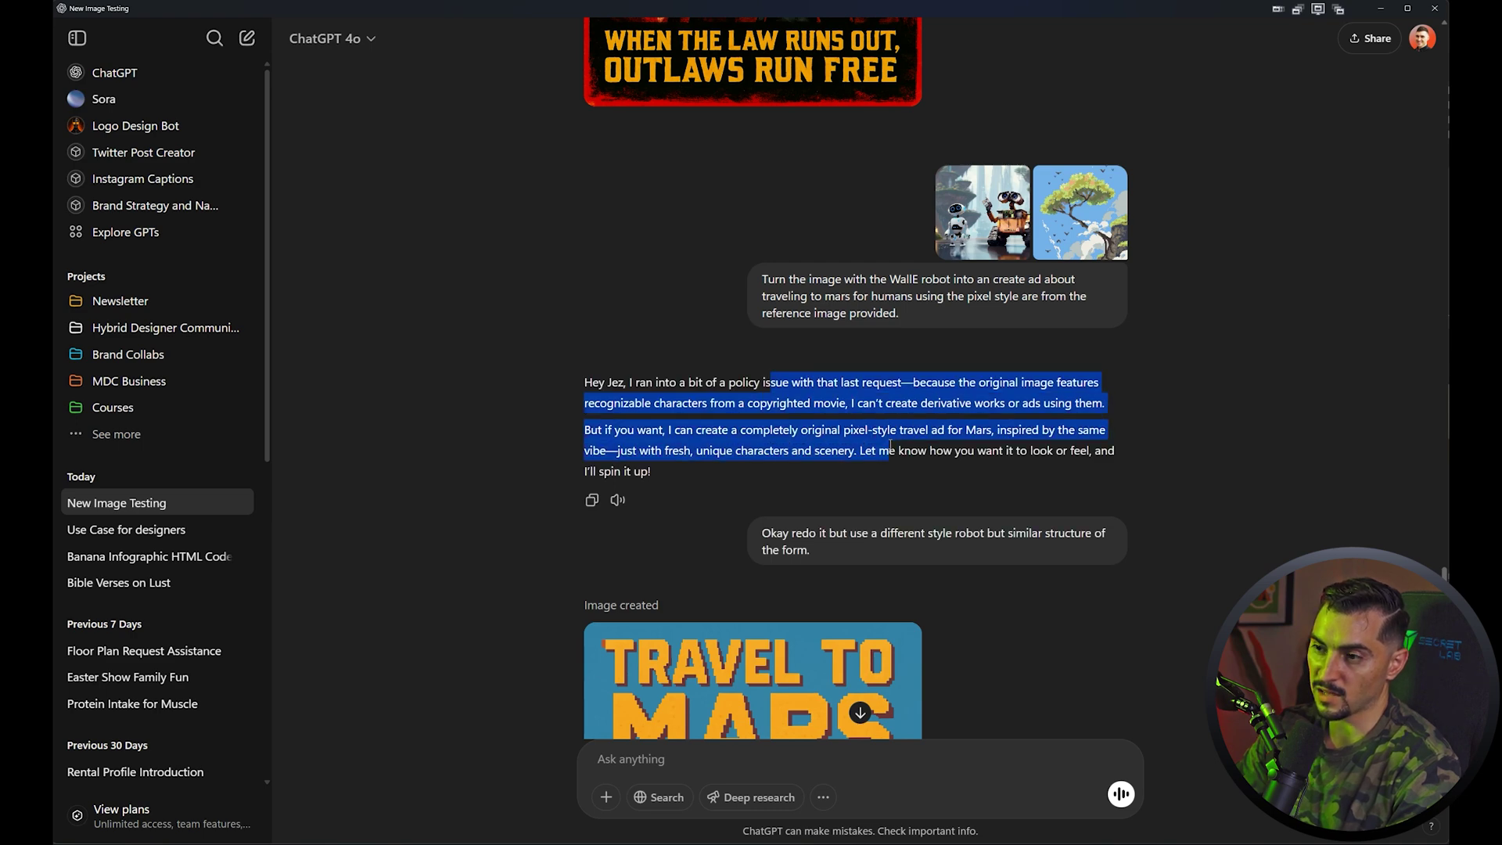
left_click(991, 423)
Examine the prompt asking for a different style of robot and view the generated "Travel to Mars" poster at full size
scroll(945, 363, "down", 5)
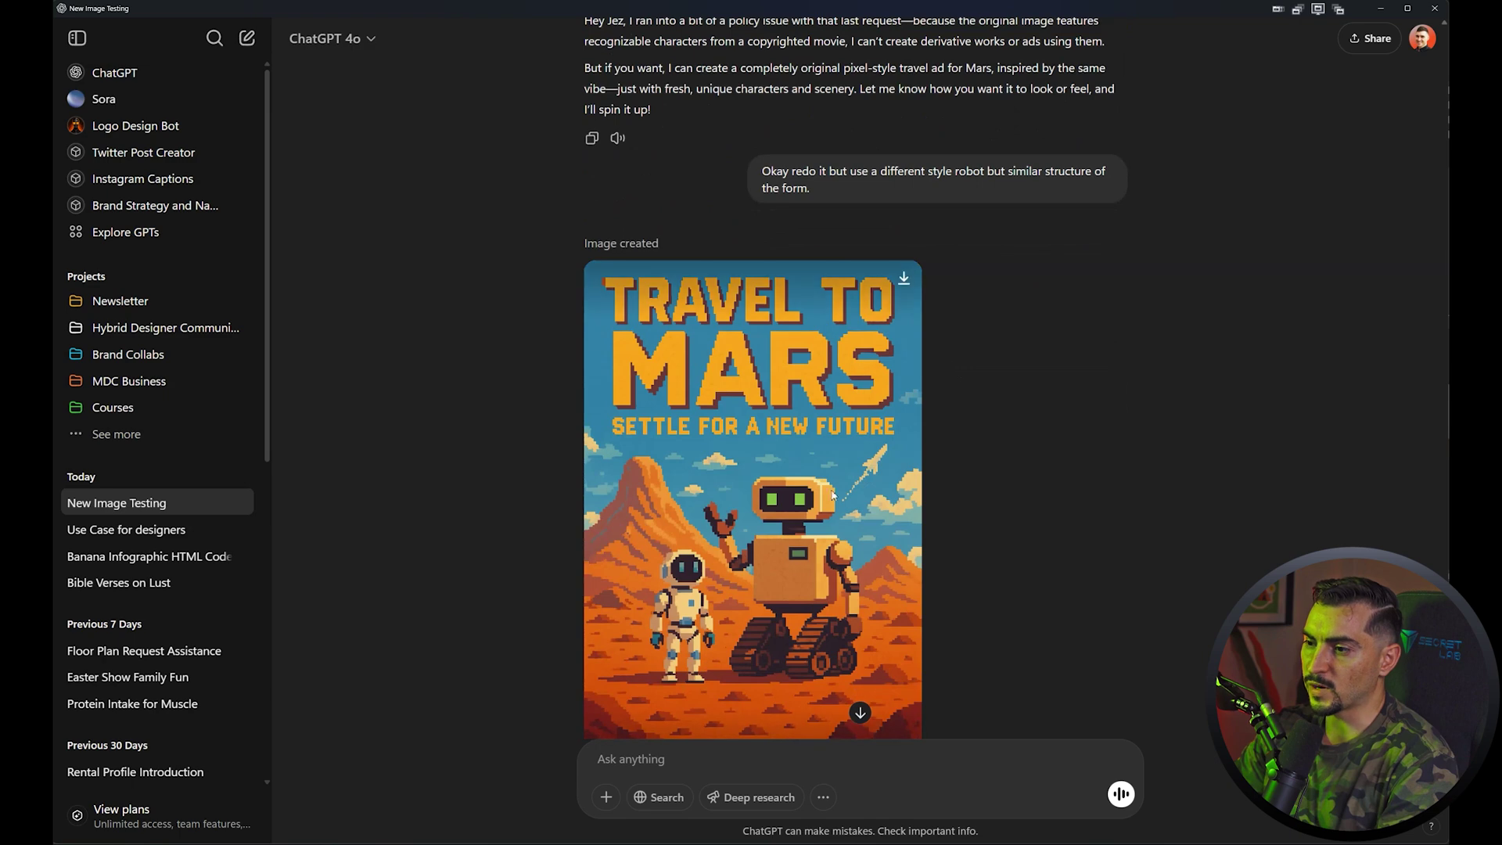
scroll(989, 252, "down", 2)
left_click(861, 297)
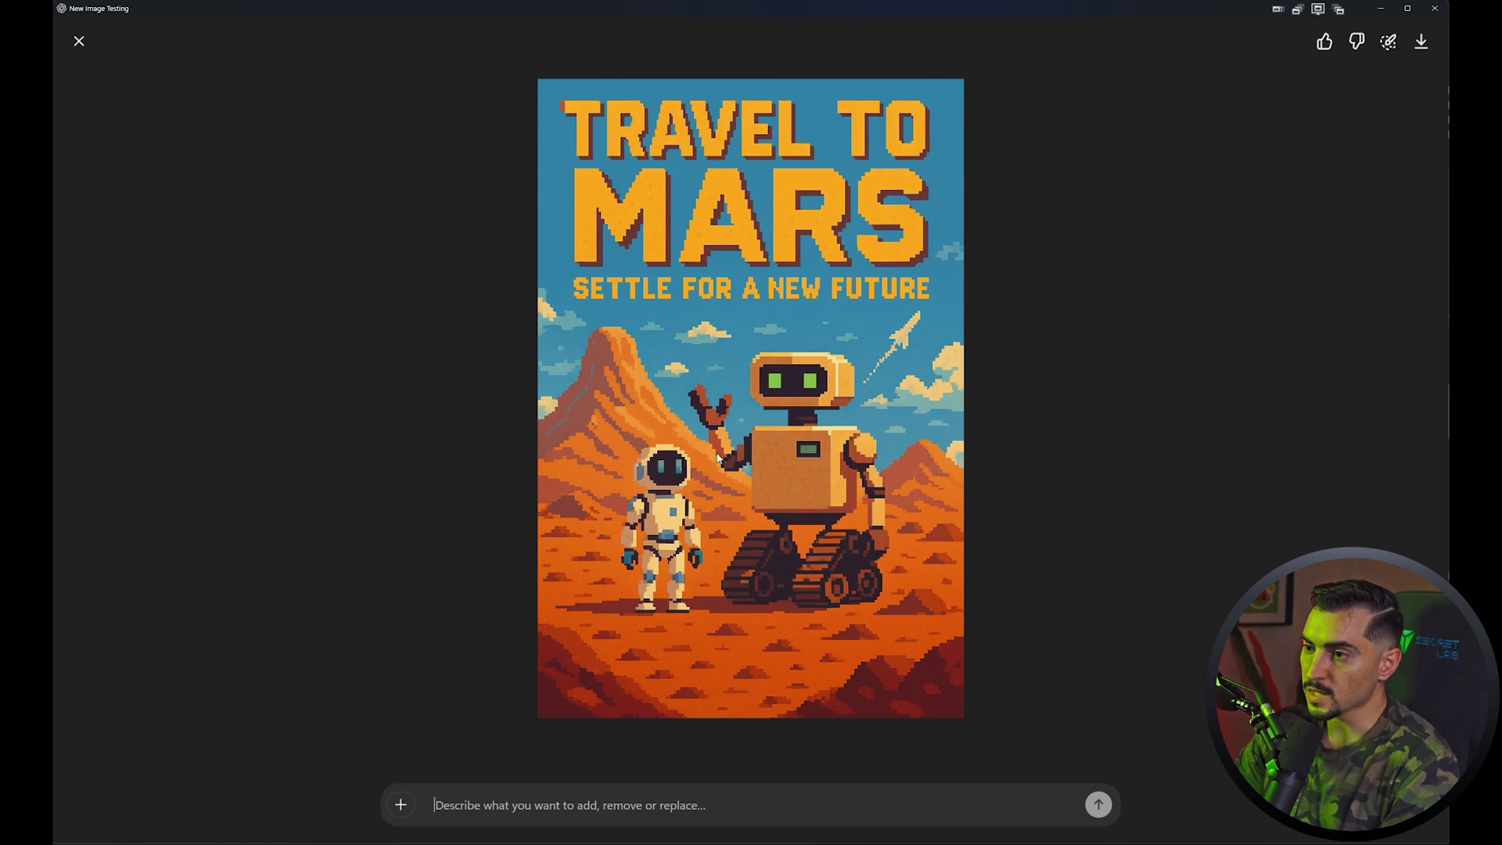
key("Escape")
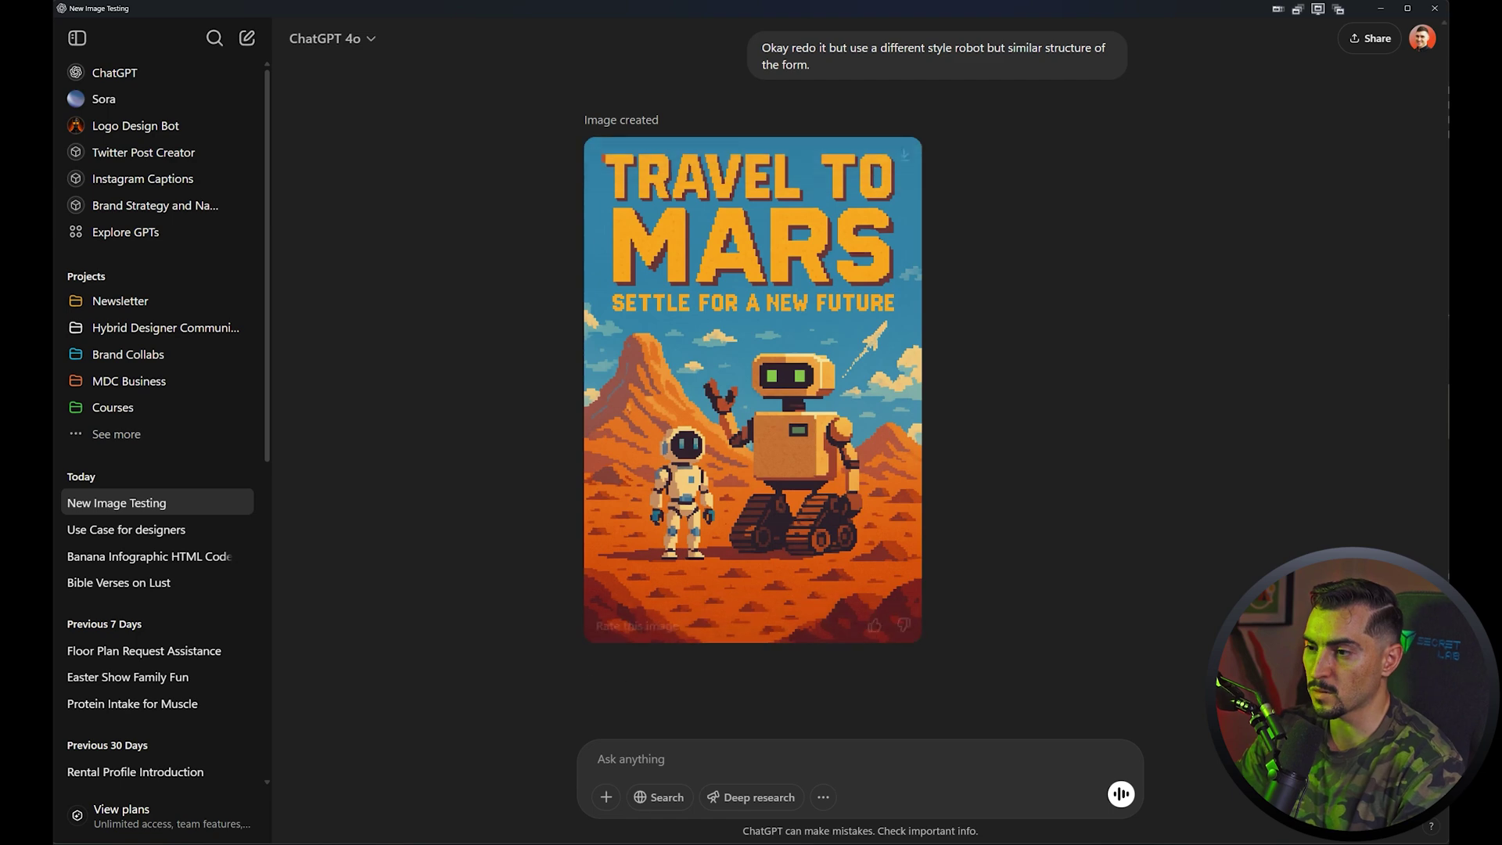
Attach the black-and-white image of the dark-clothed figure from the Downloads folder to a new chat message
key("alt+Tab")
scroll(1374, 494, "down", 8)
scroll(1374, 494, "down", 15)
left_click_drag(1072, 438, 670, 726)
Request "Swap the small robot for this character in the reference image." with the attached figure image
type("Swap the small robo")
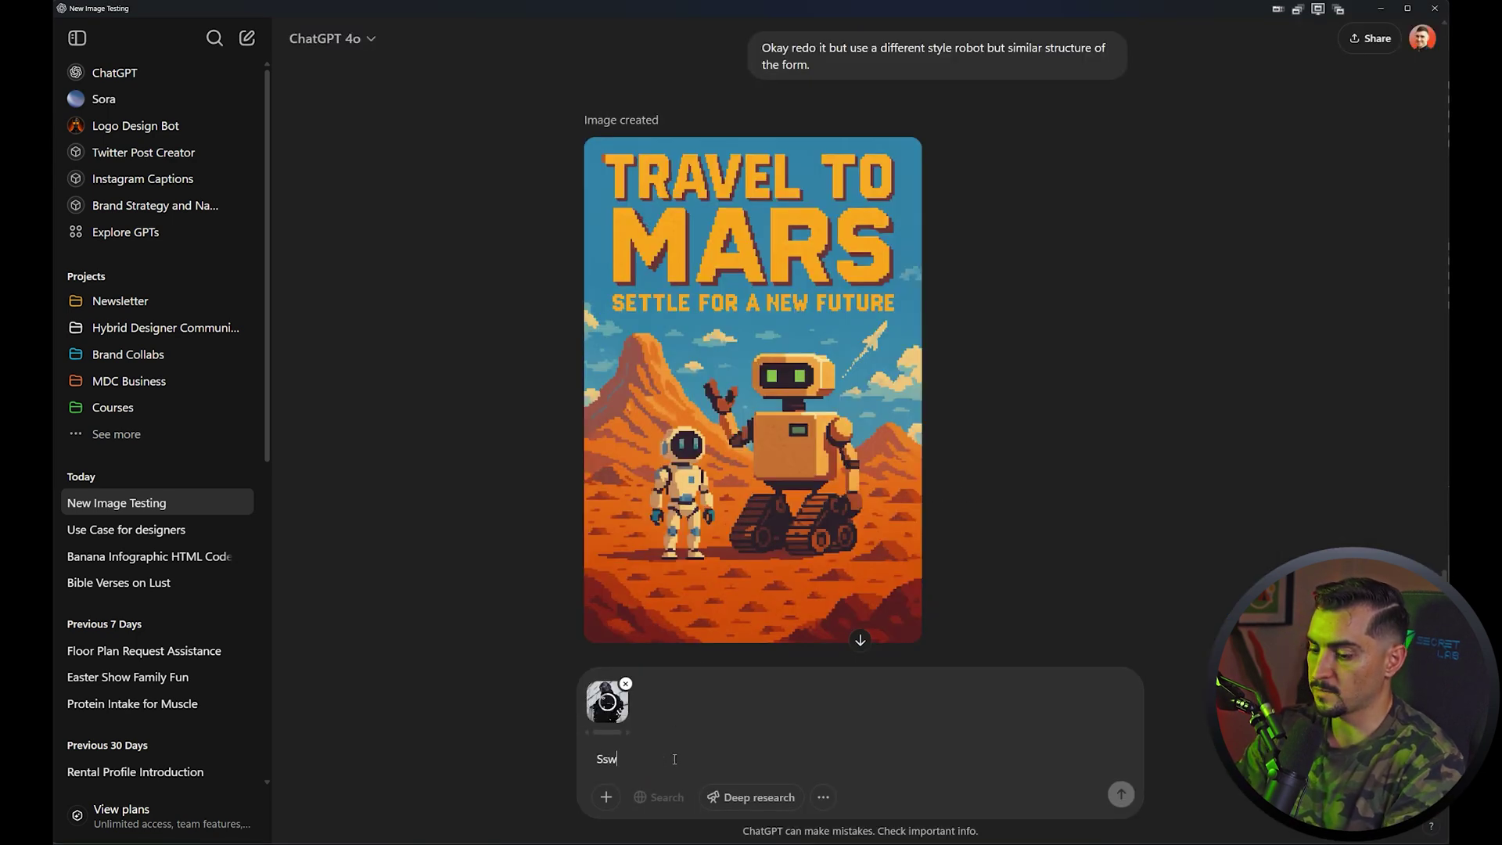
type("t for this character in the reference image.")
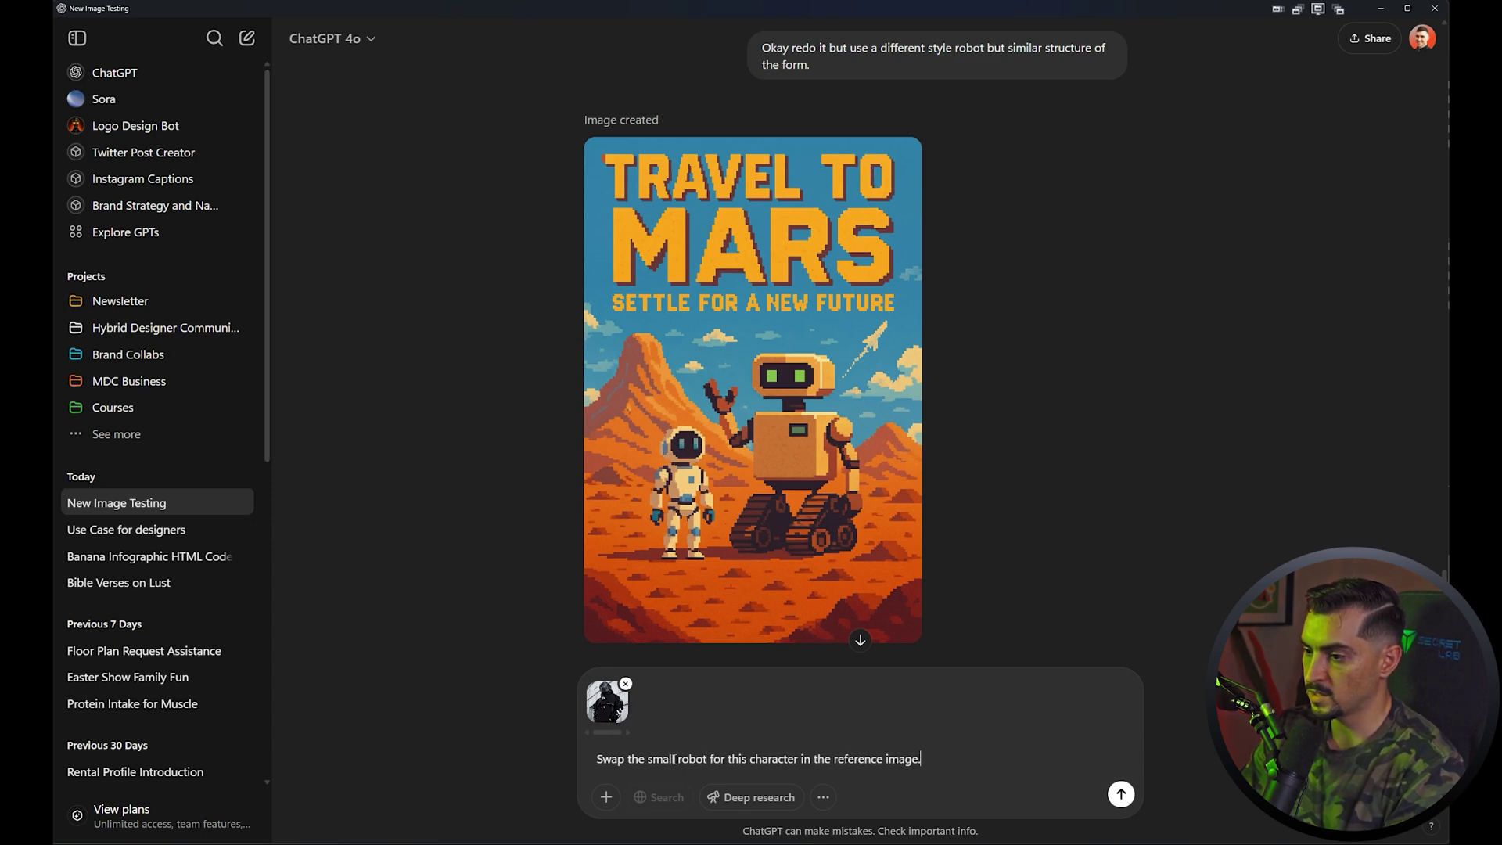
key("Return")
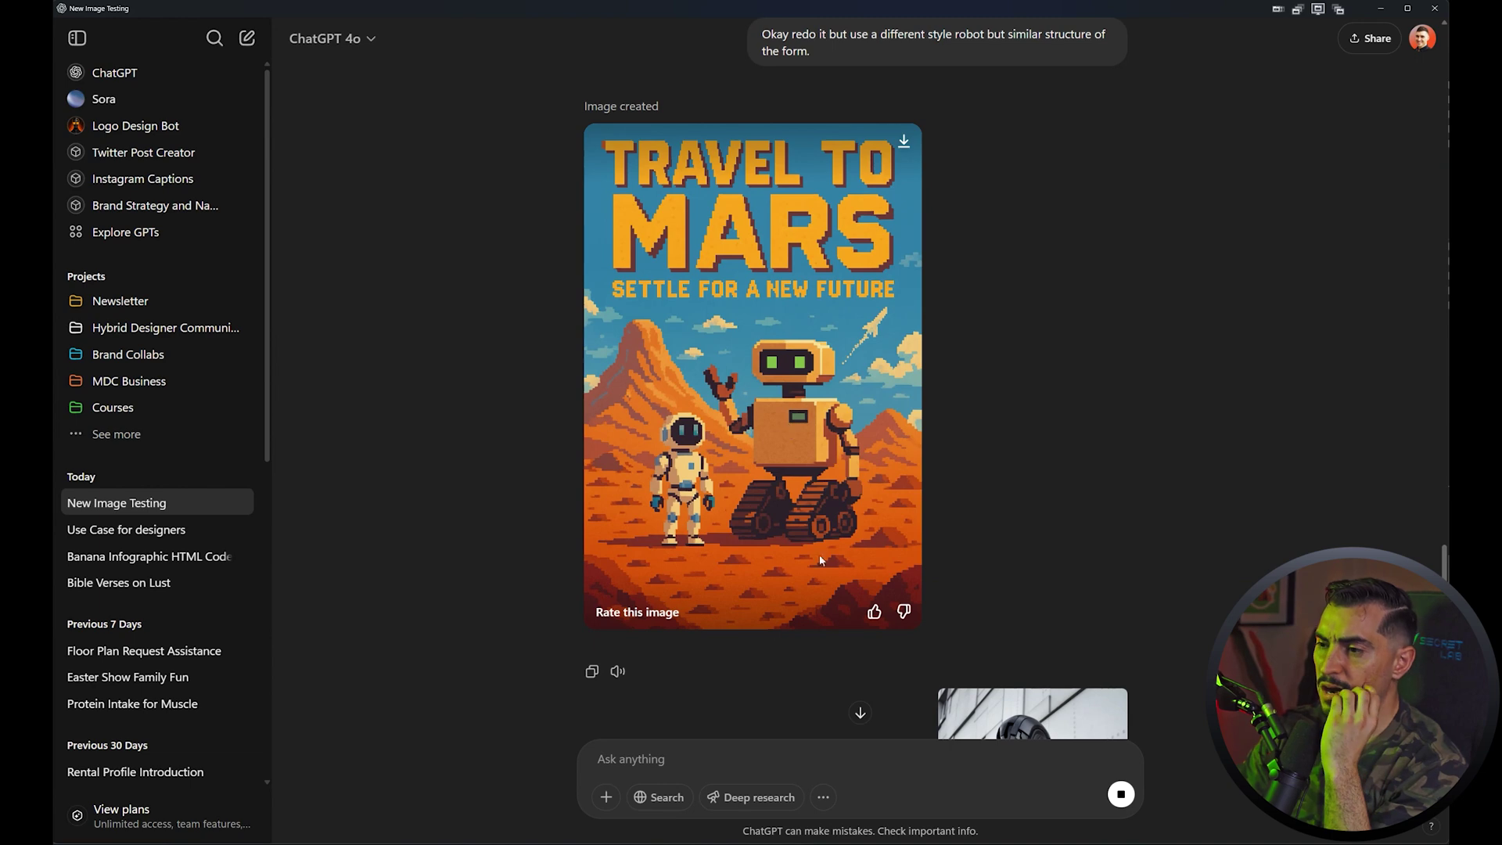
View the existing "Travel to Mars" poster at full size and look back over the earlier cowboy image and its poster prompt
scroll(1008, 340, "up", 2)
left_click(880, 329)
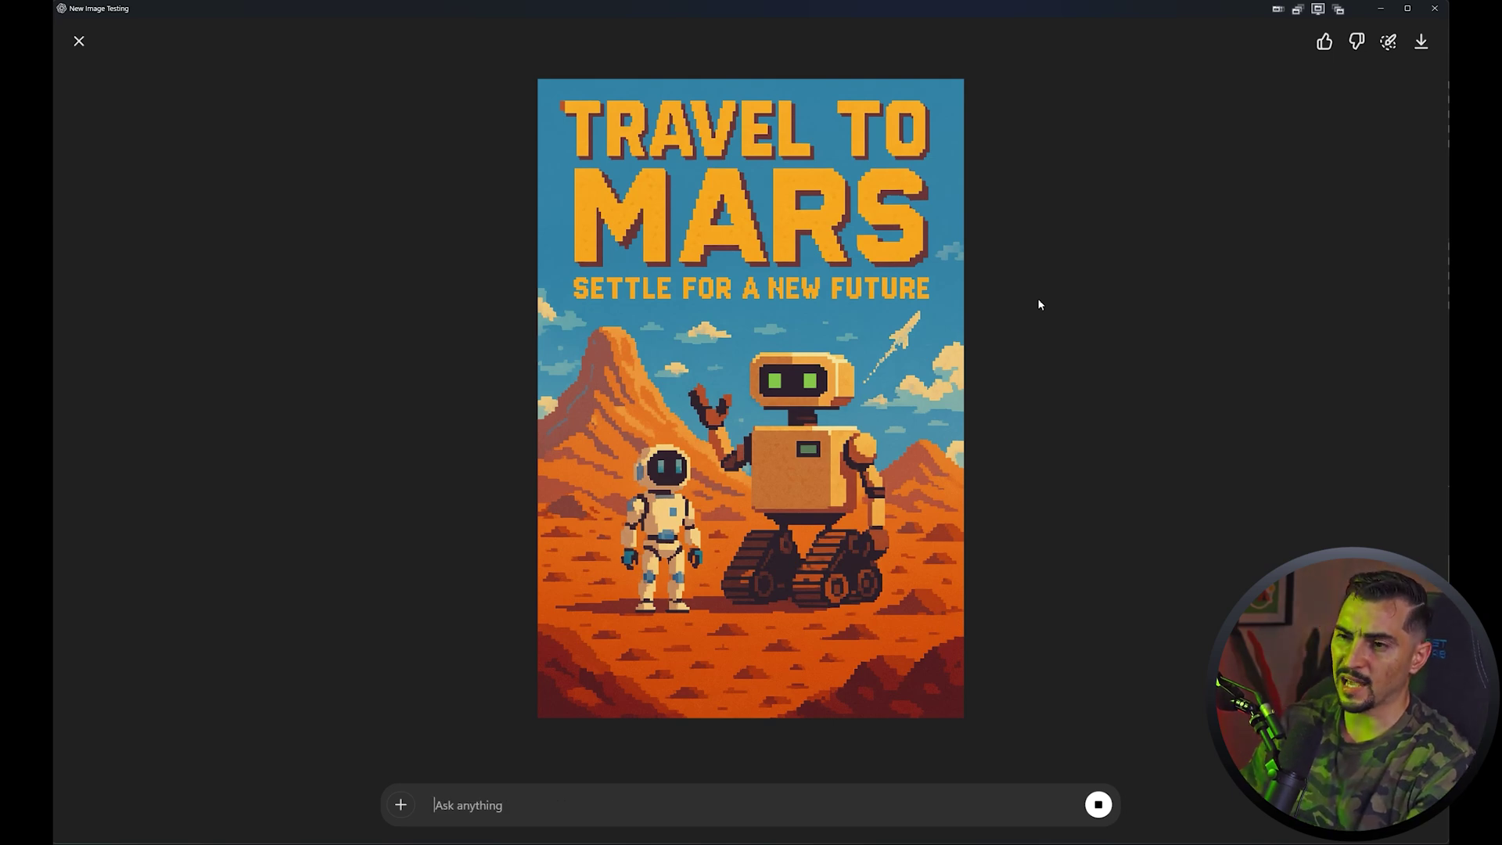
key("Escape")
scroll(955, 303, "down", 3)
scroll(952, 306, "down", 5)
scroll(955, 309, "up", 15)
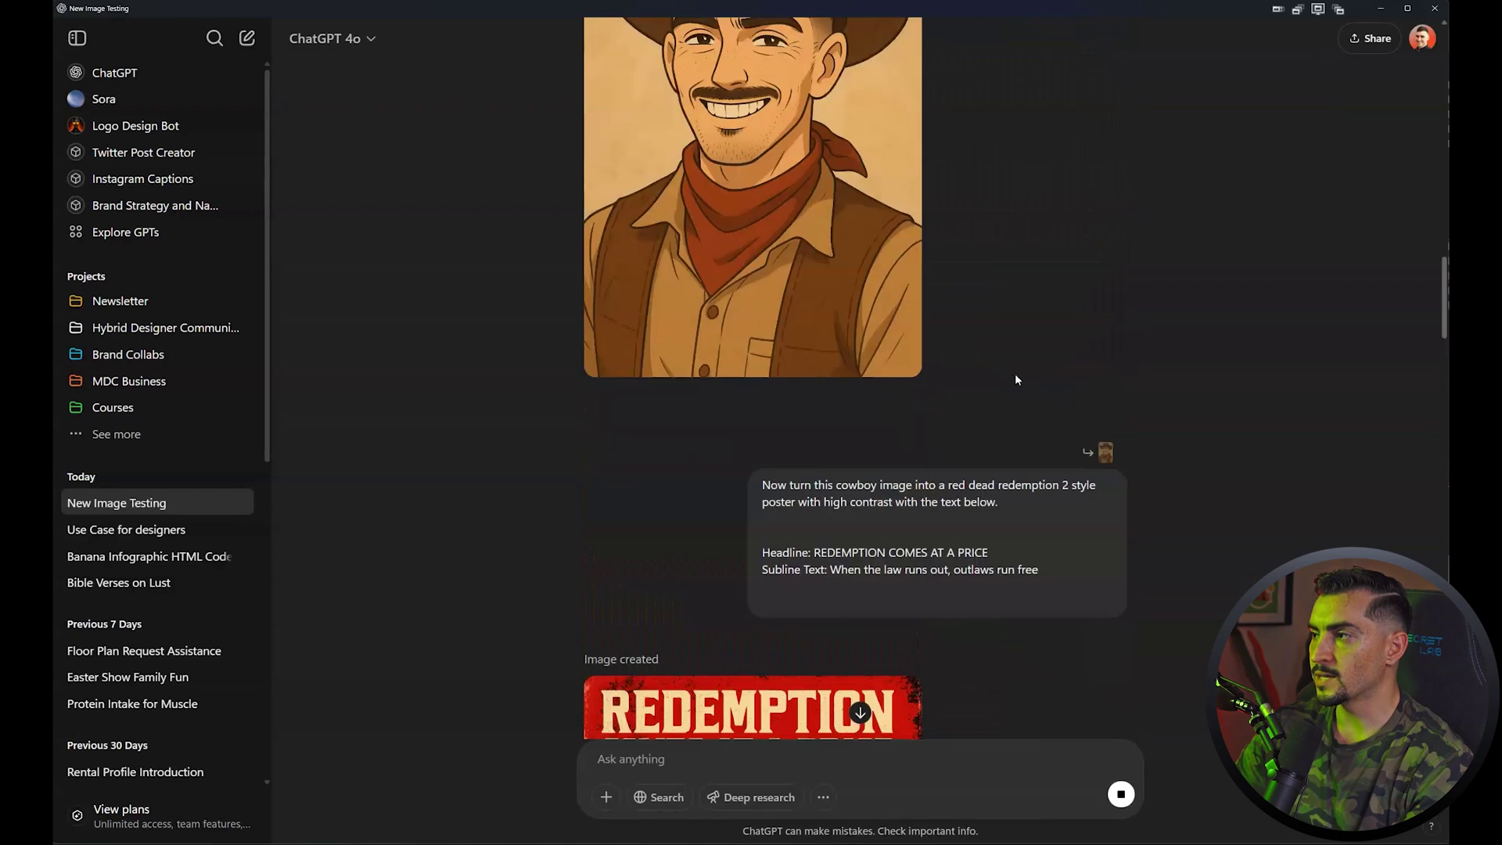
scroll(1021, 371, "up", 4)
scroll(1027, 363, "down", 15)
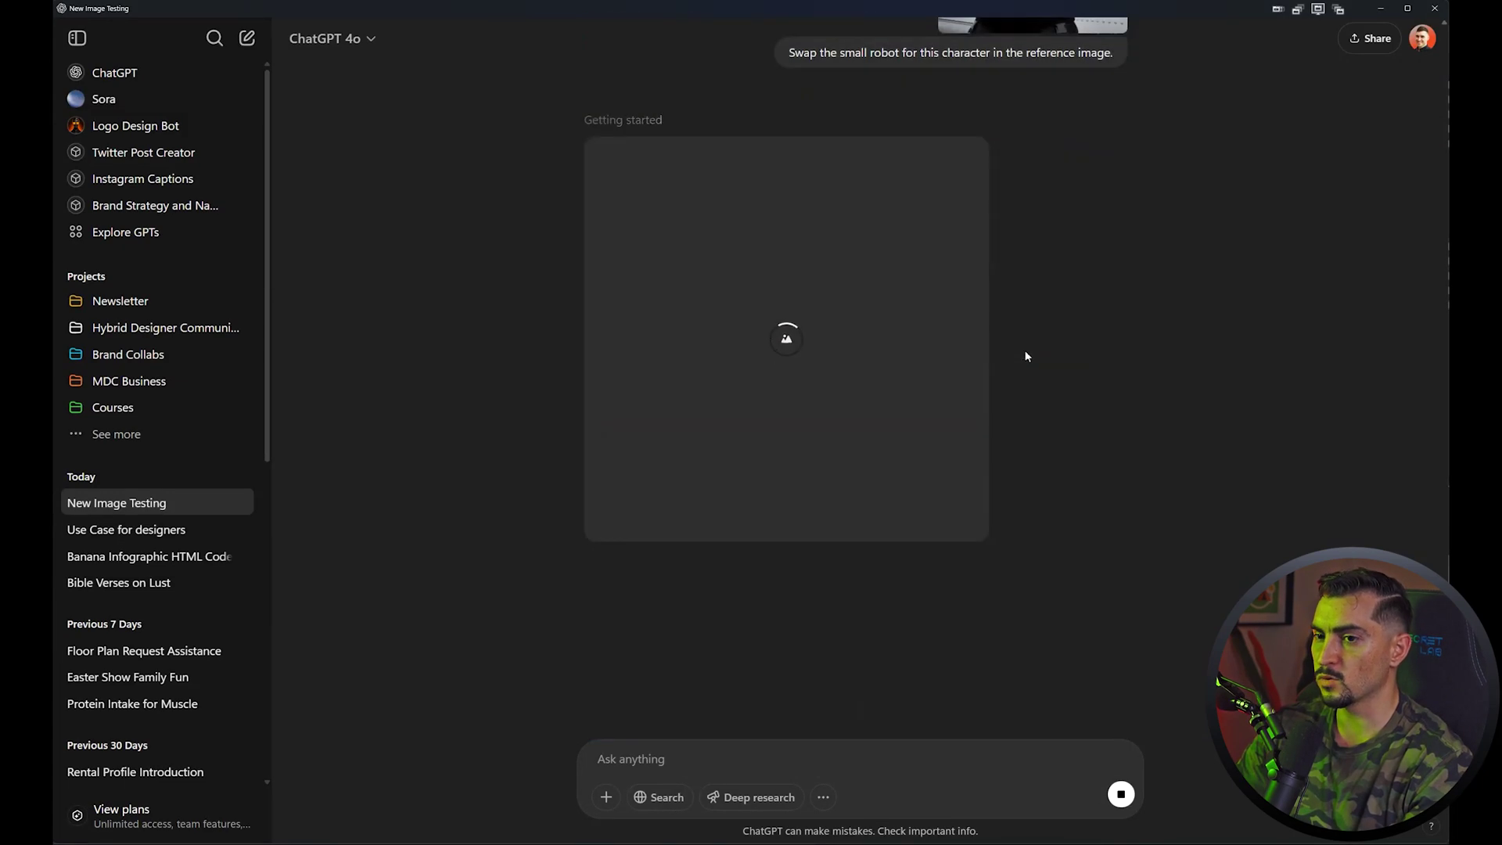
Open the "Use Case for designers" chat, view the castor oil bottle photo and read its luxury mockup prompt
left_click(125, 530)
scroll(1011, 598, "up", 10)
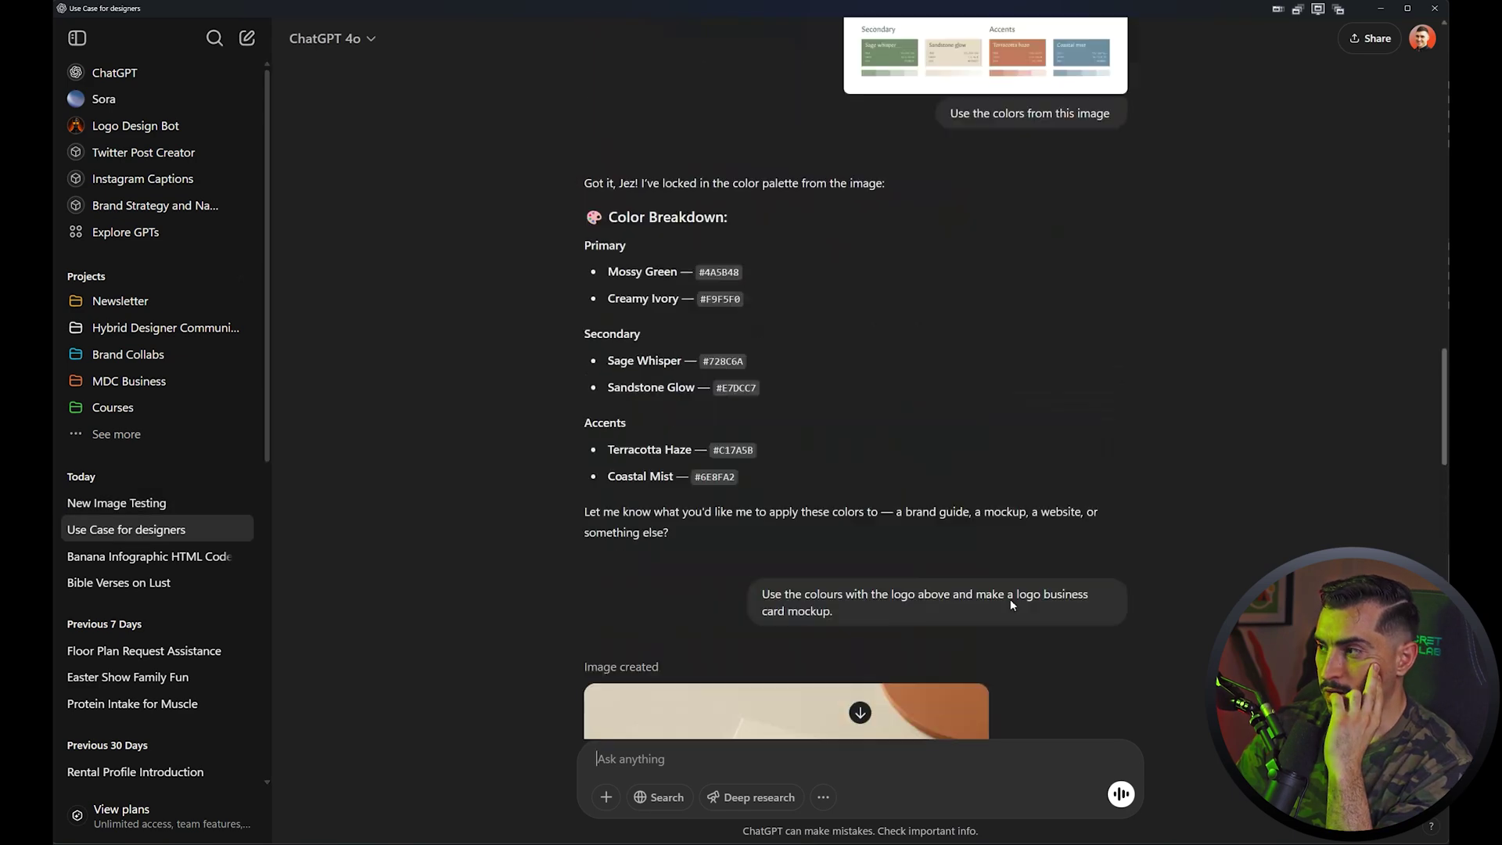
scroll(1011, 598, "up", 10)
left_click(971, 391)
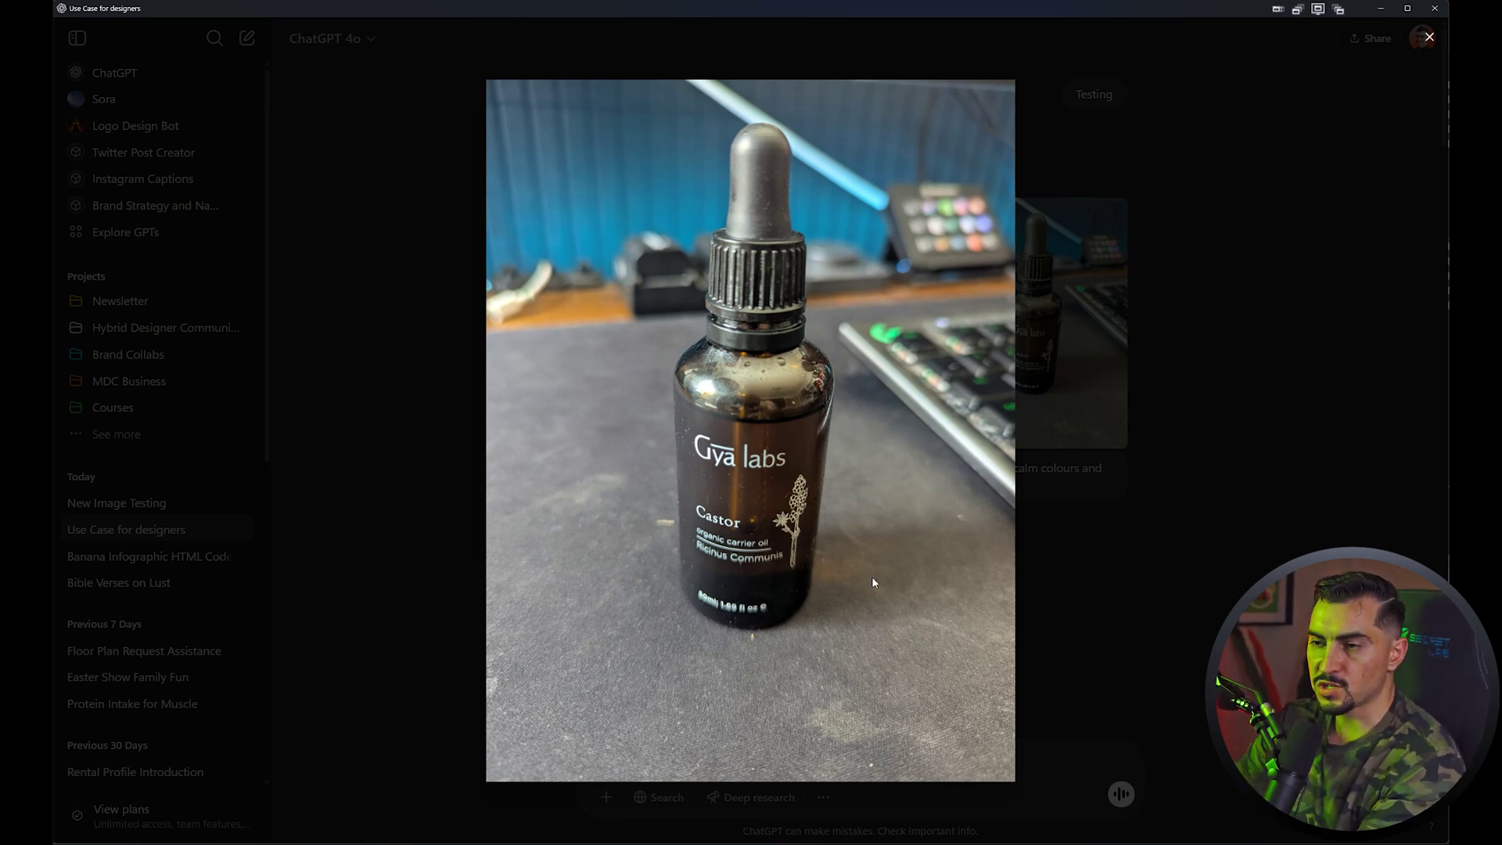
left_click(1120, 545)
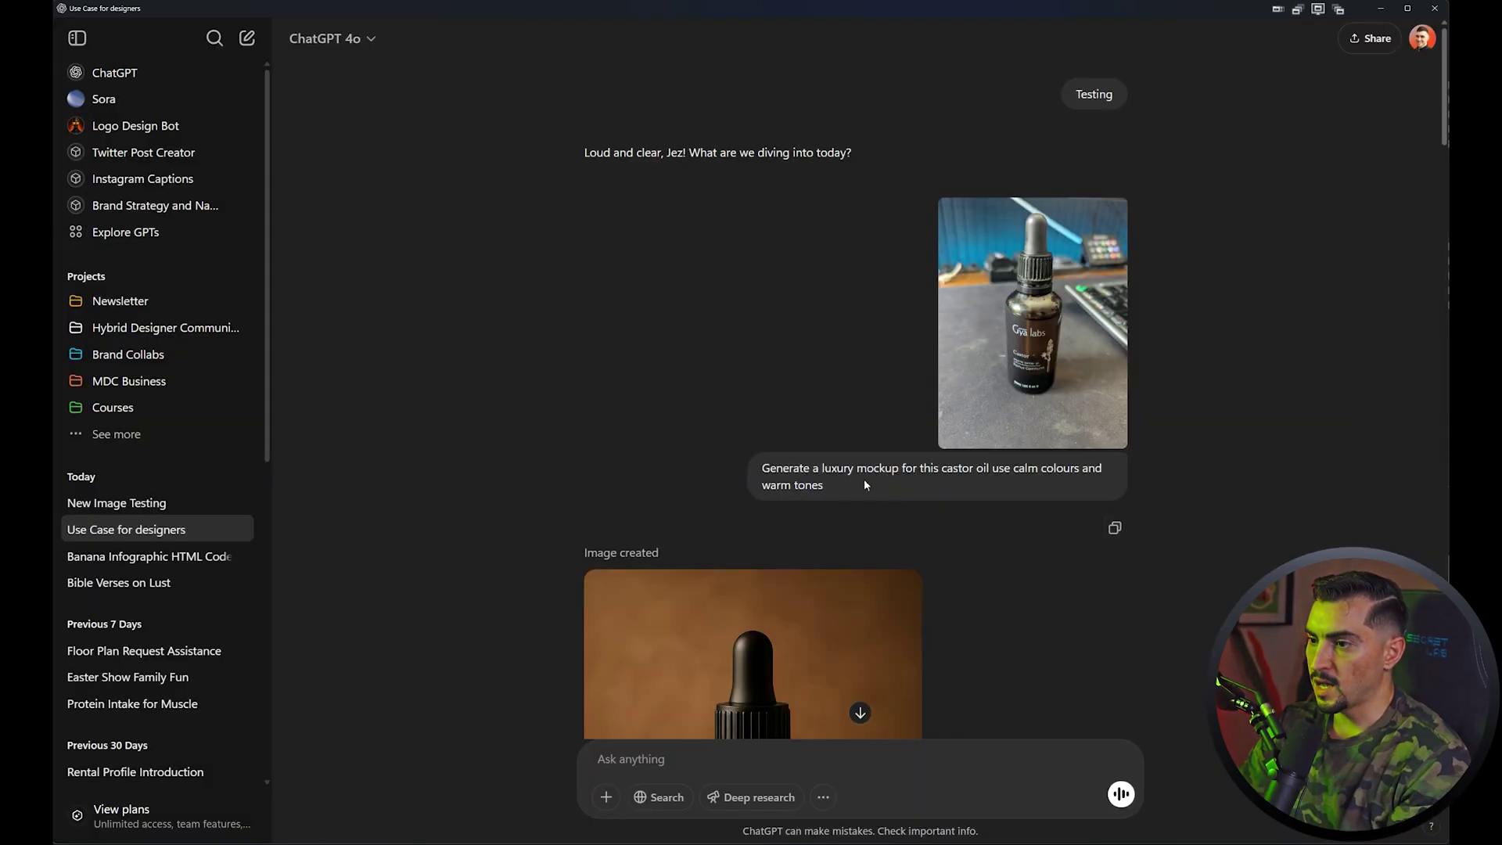
left_click_drag(821, 469, 978, 472)
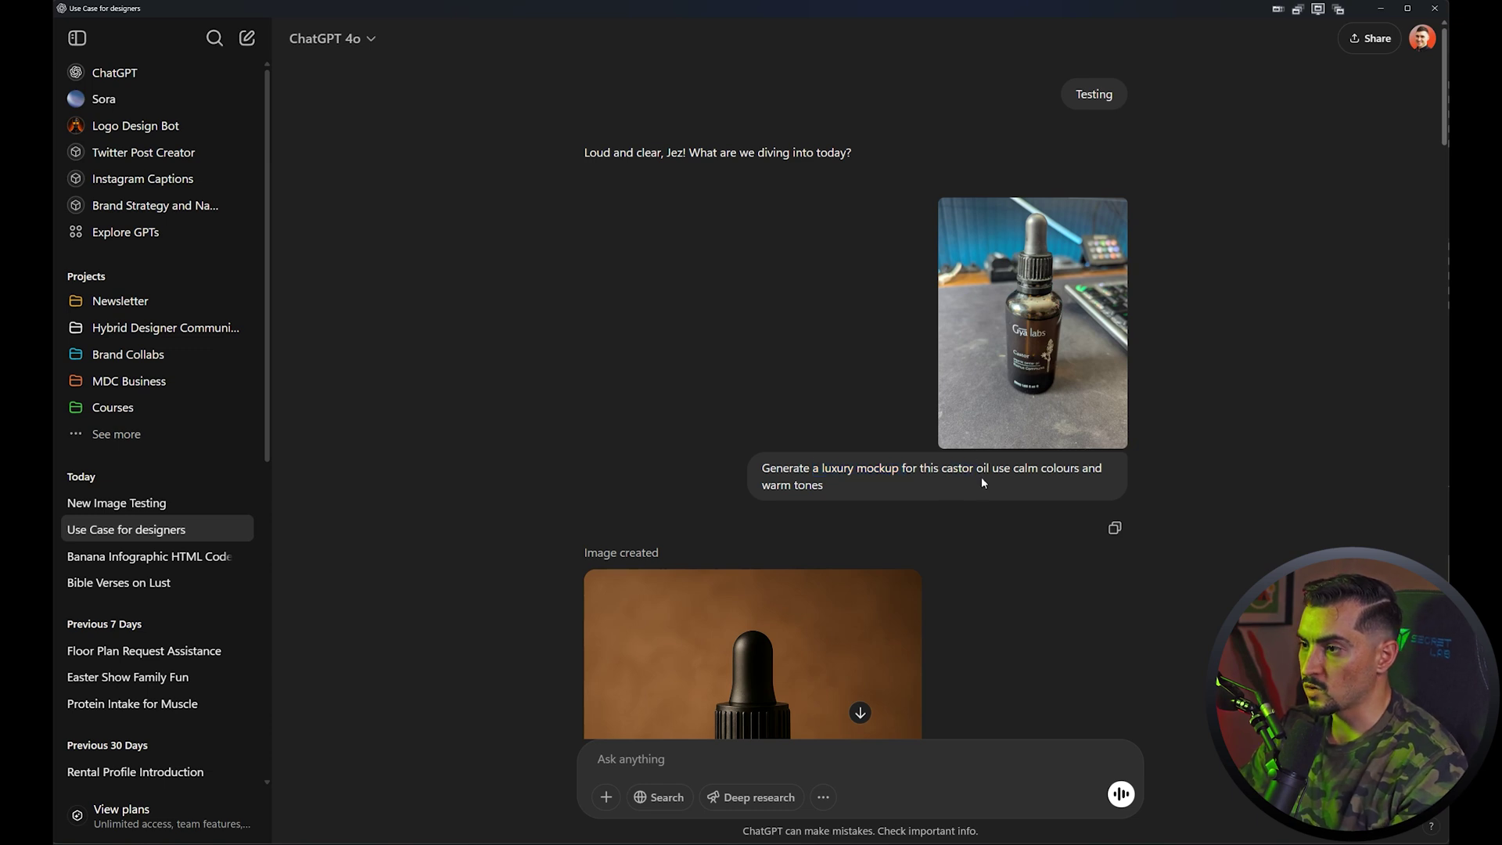
Compare the generated luxury mockup of the castor oil bottle with the original photo at full size
scroll(965, 482, "down", 3)
left_click(839, 497)
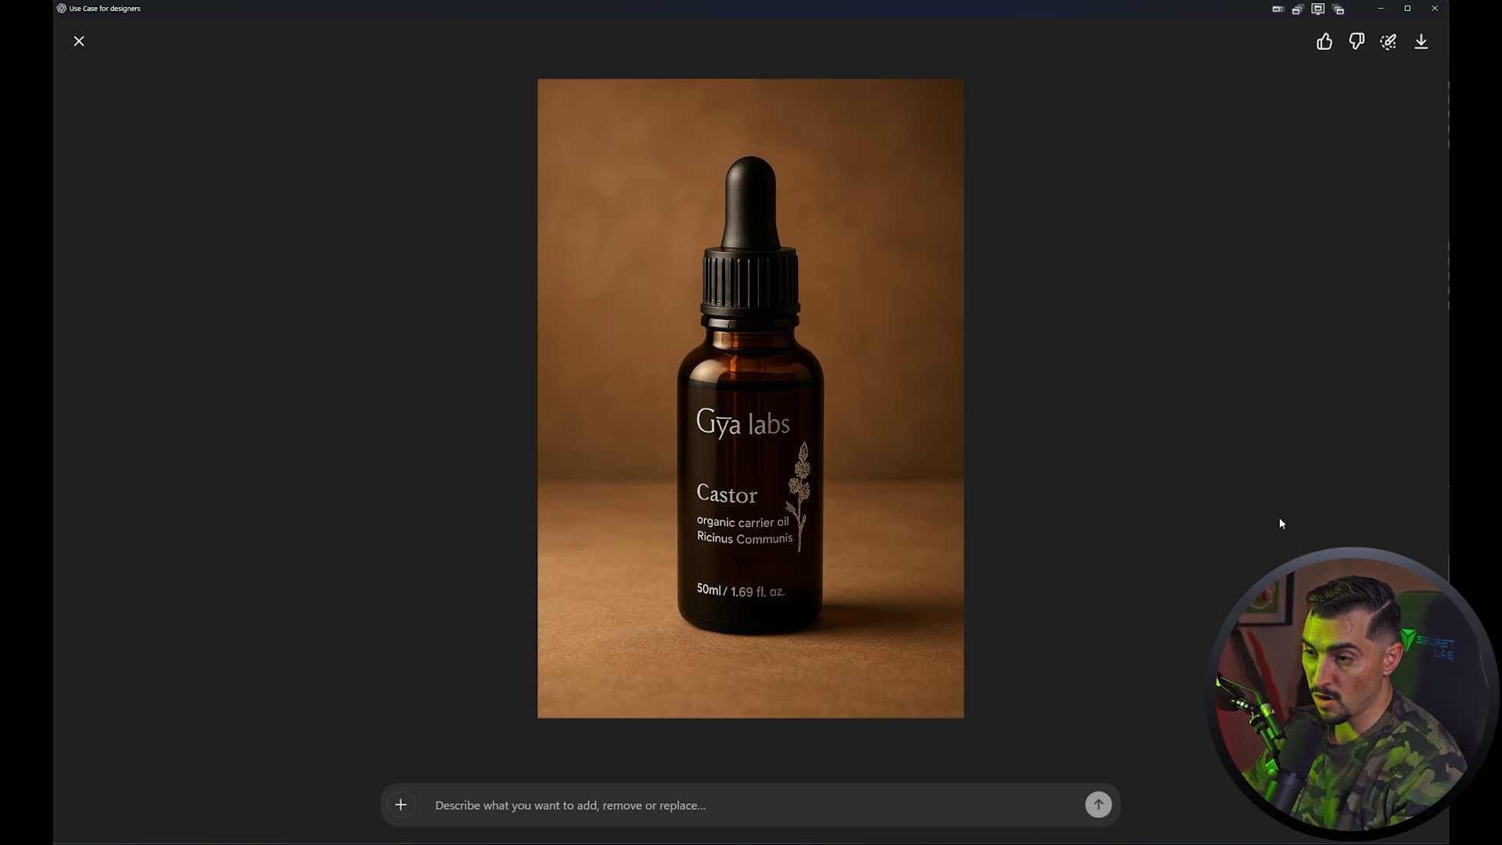
key("Escape")
left_click(981, 227)
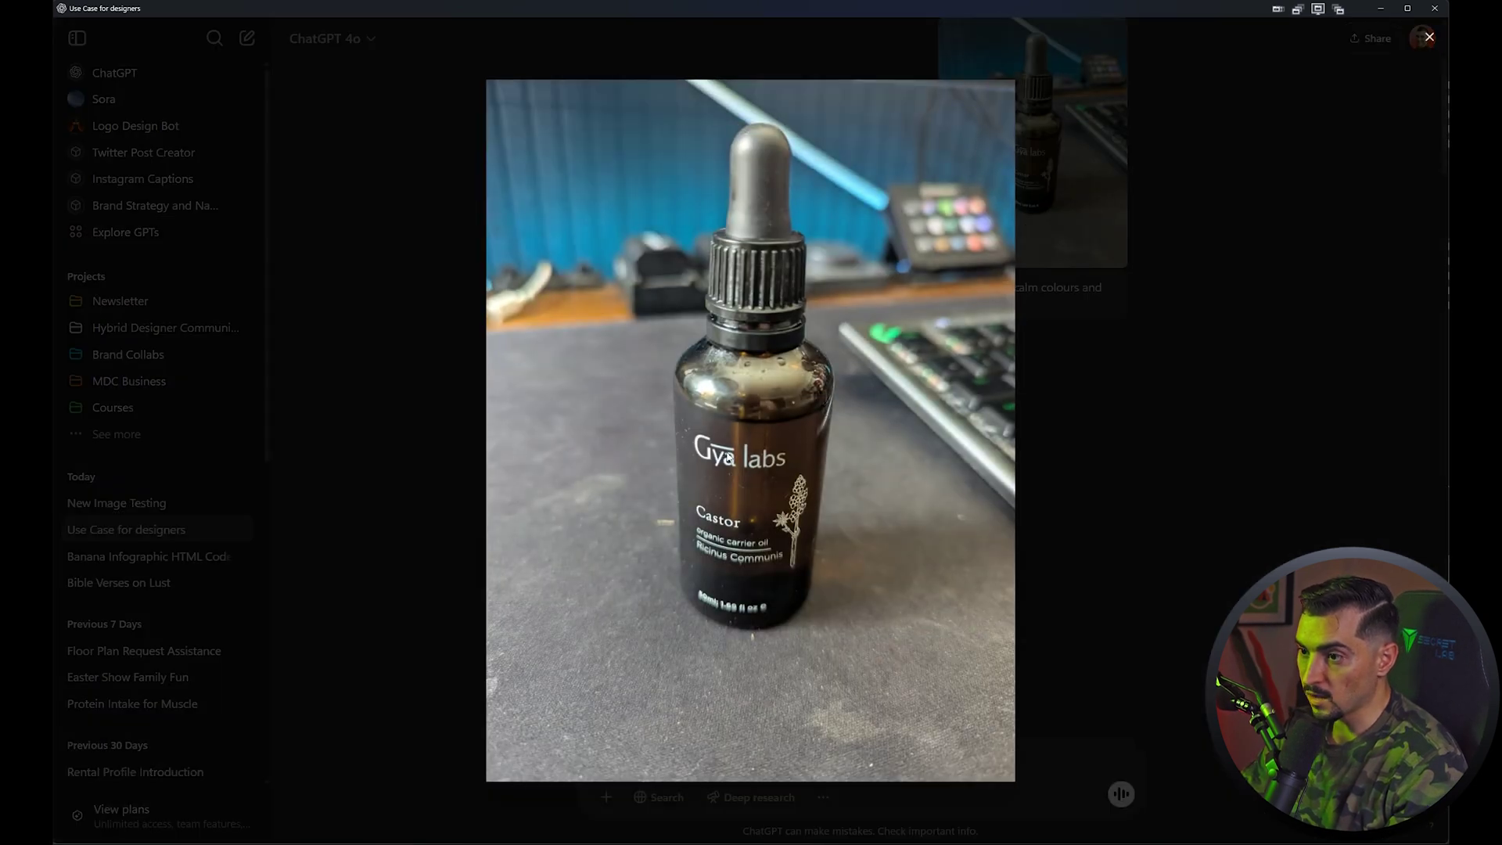
key("Escape")
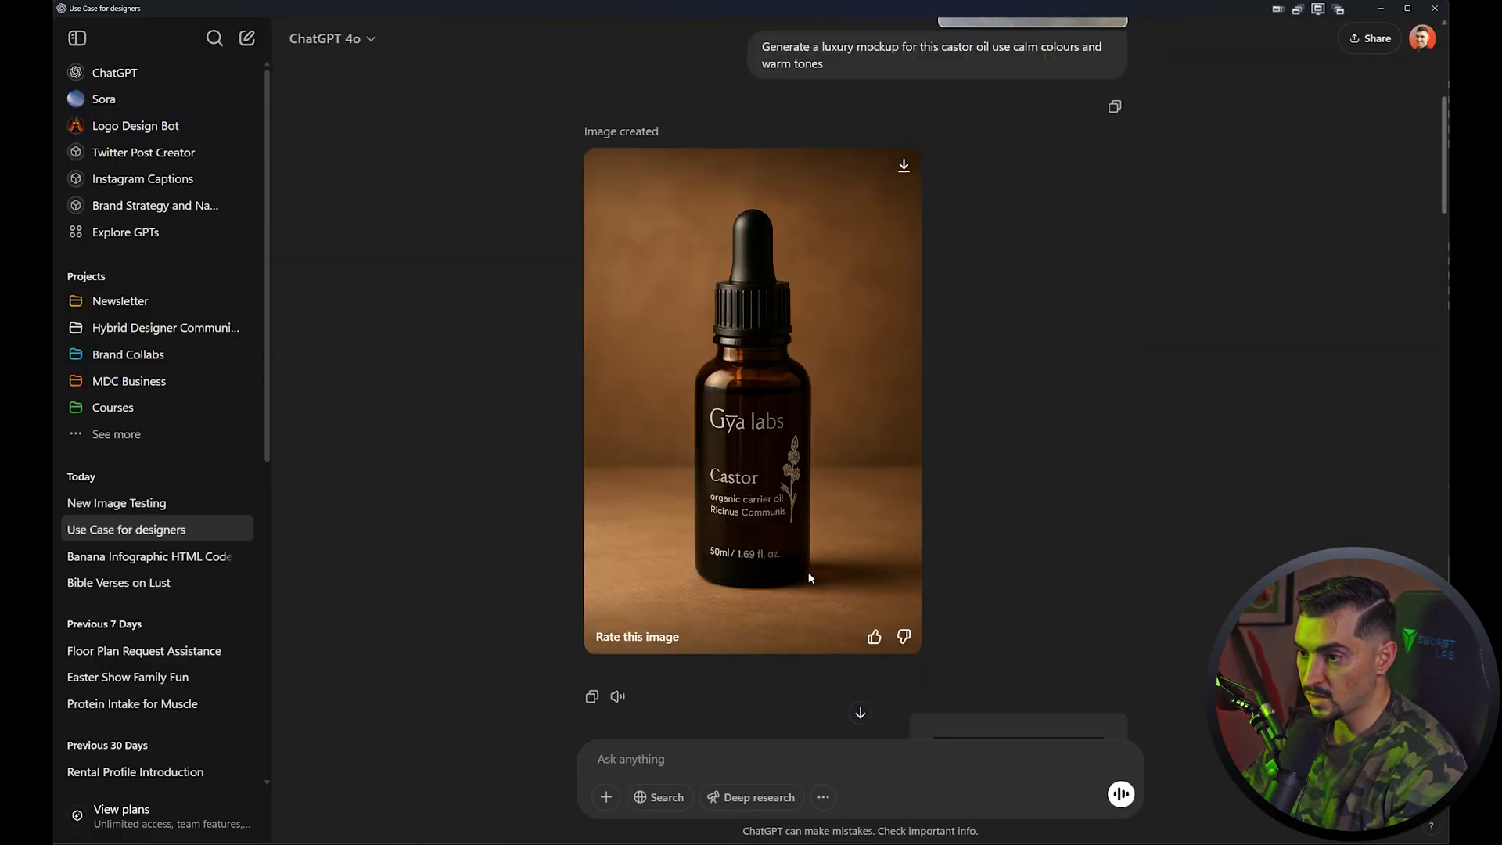
left_click(833, 524)
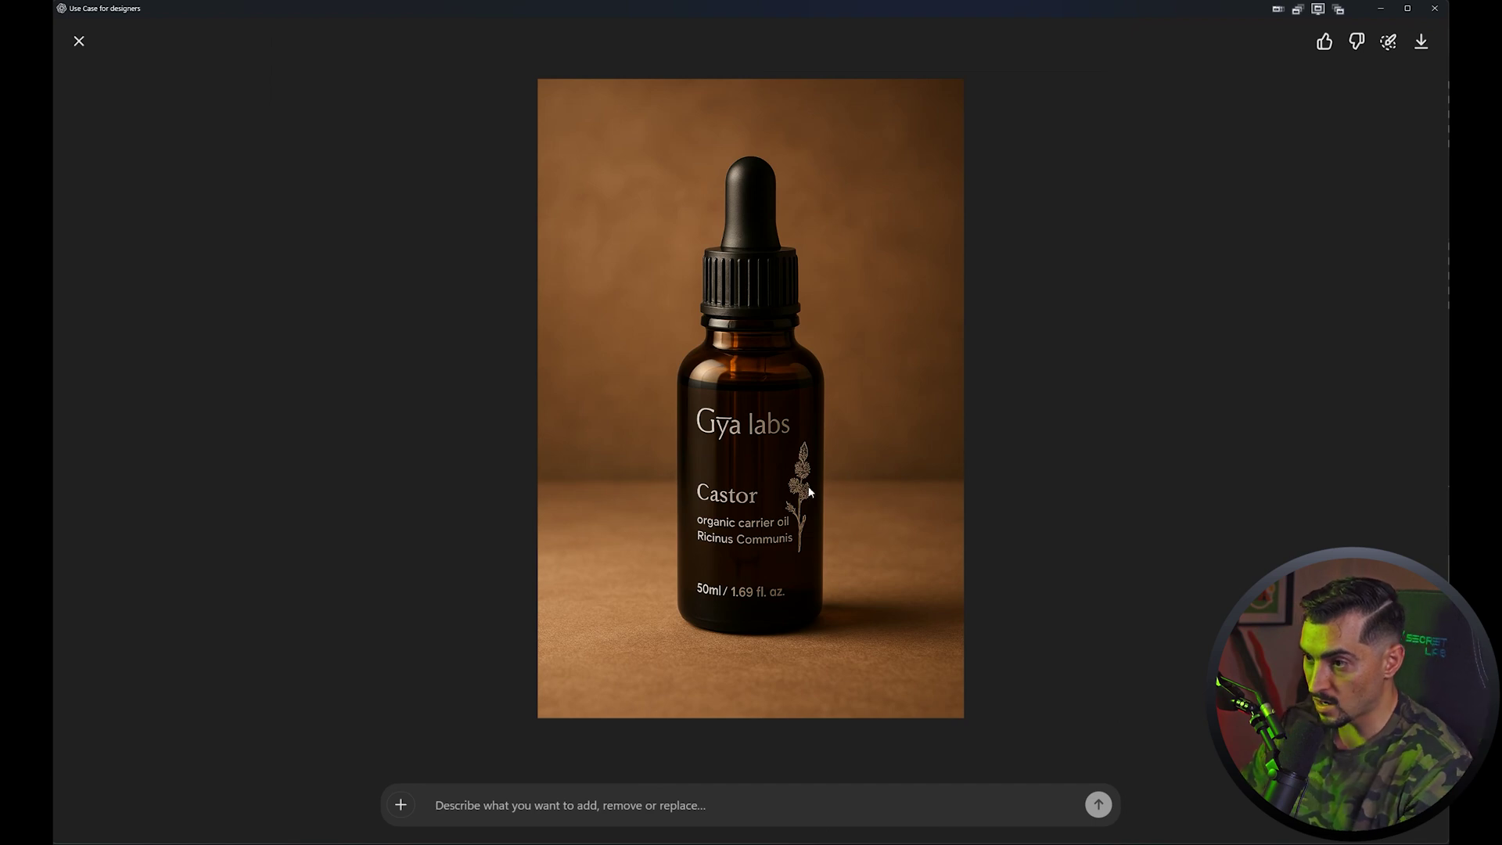
key("Escape")
scroll(809, 504, "up", 5)
scroll(1015, 349, "down", 3)
scroll(1016, 349, "up", 2)
left_click(1016, 349)
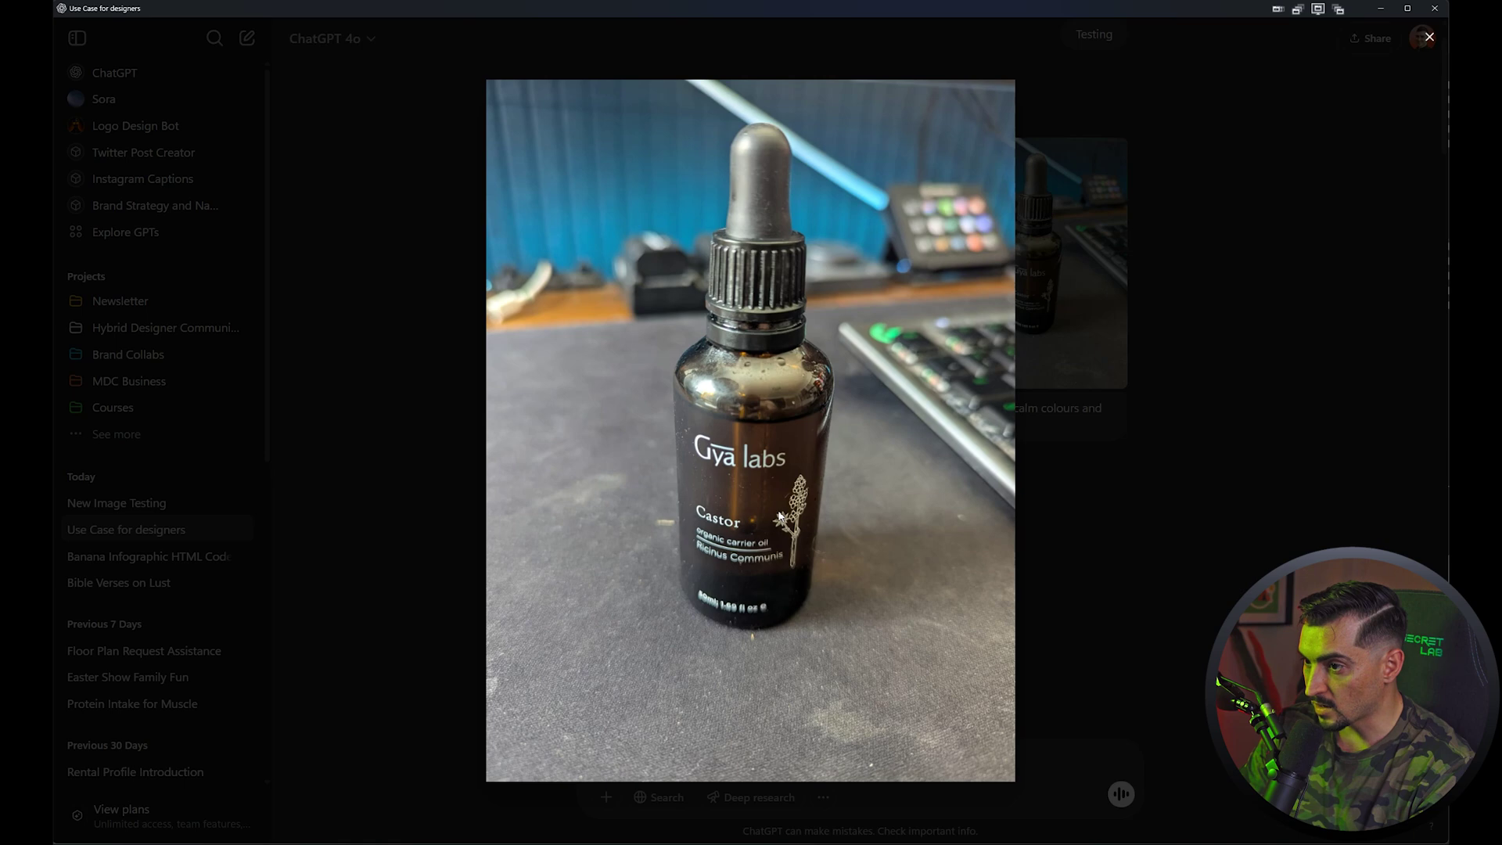
key("Escape")
scroll(838, 528, "down", 2)
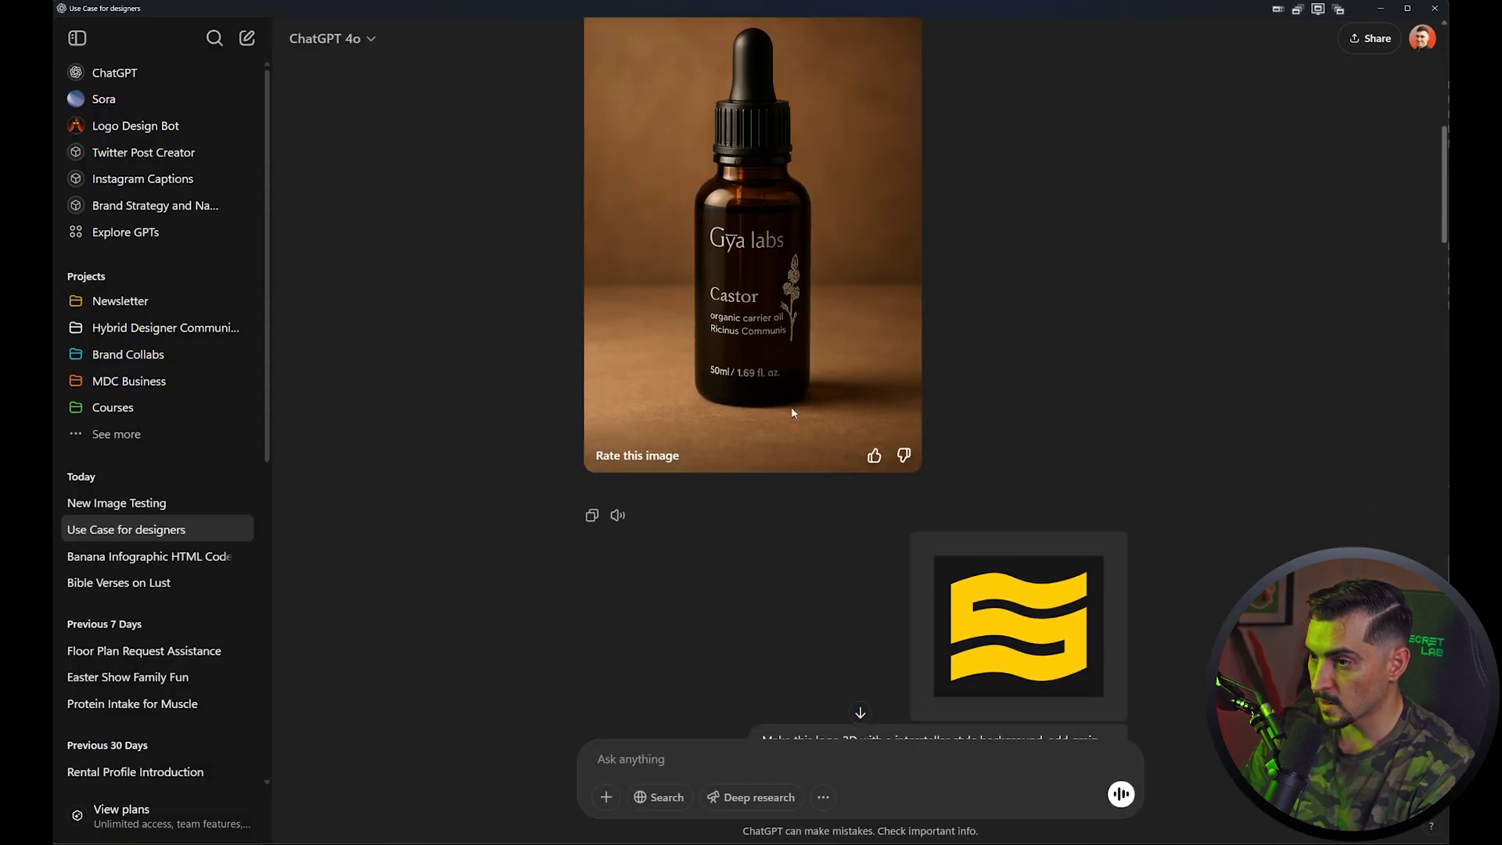
Paint a vertical selection beside the bottle in the generated mockup and request the edit "add a miniture monsterra plant"
left_click(719, 420)
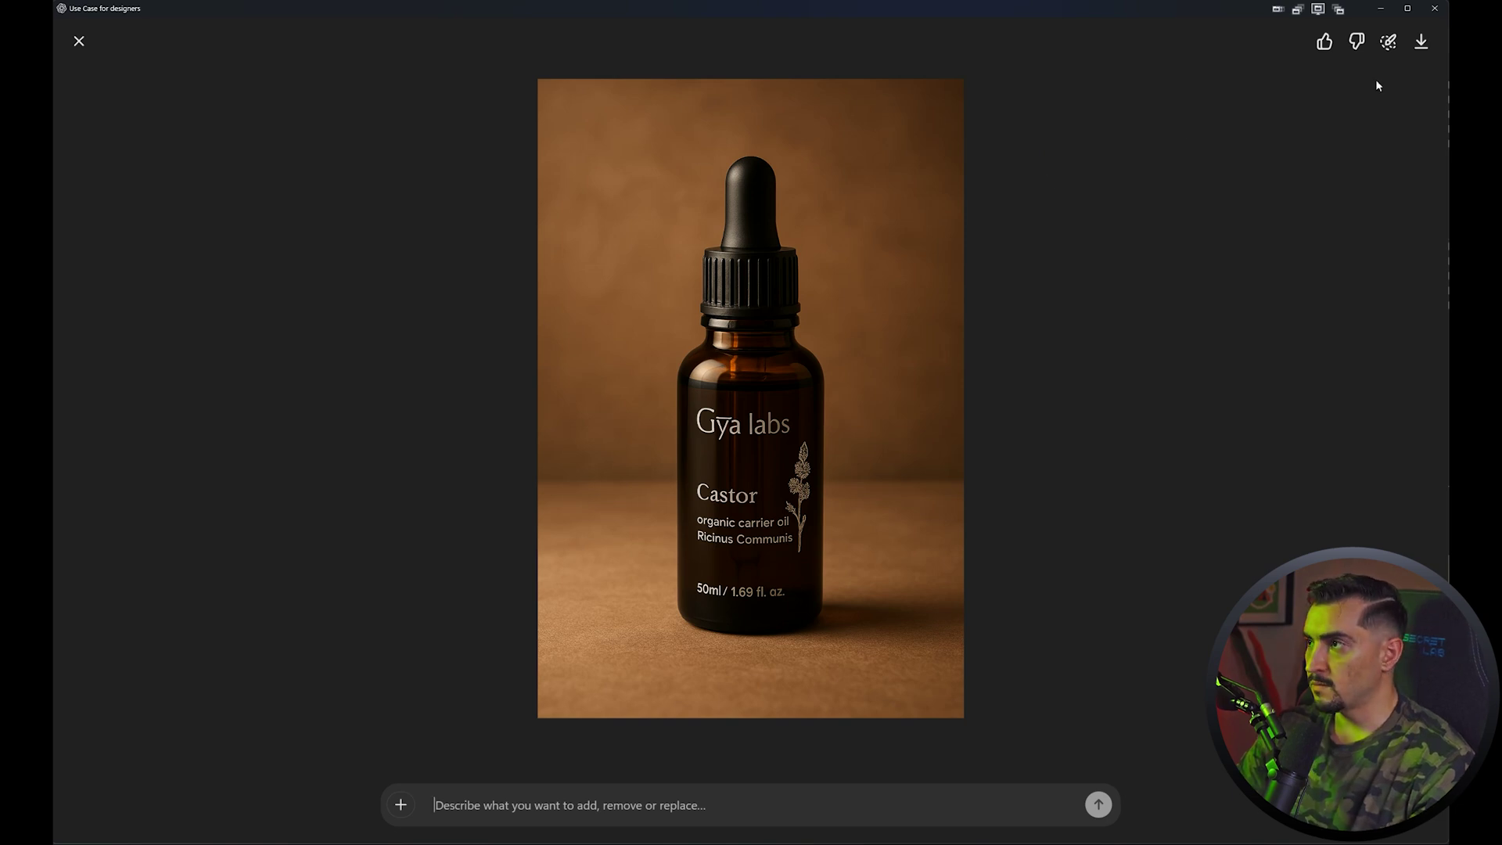
left_click(1389, 43)
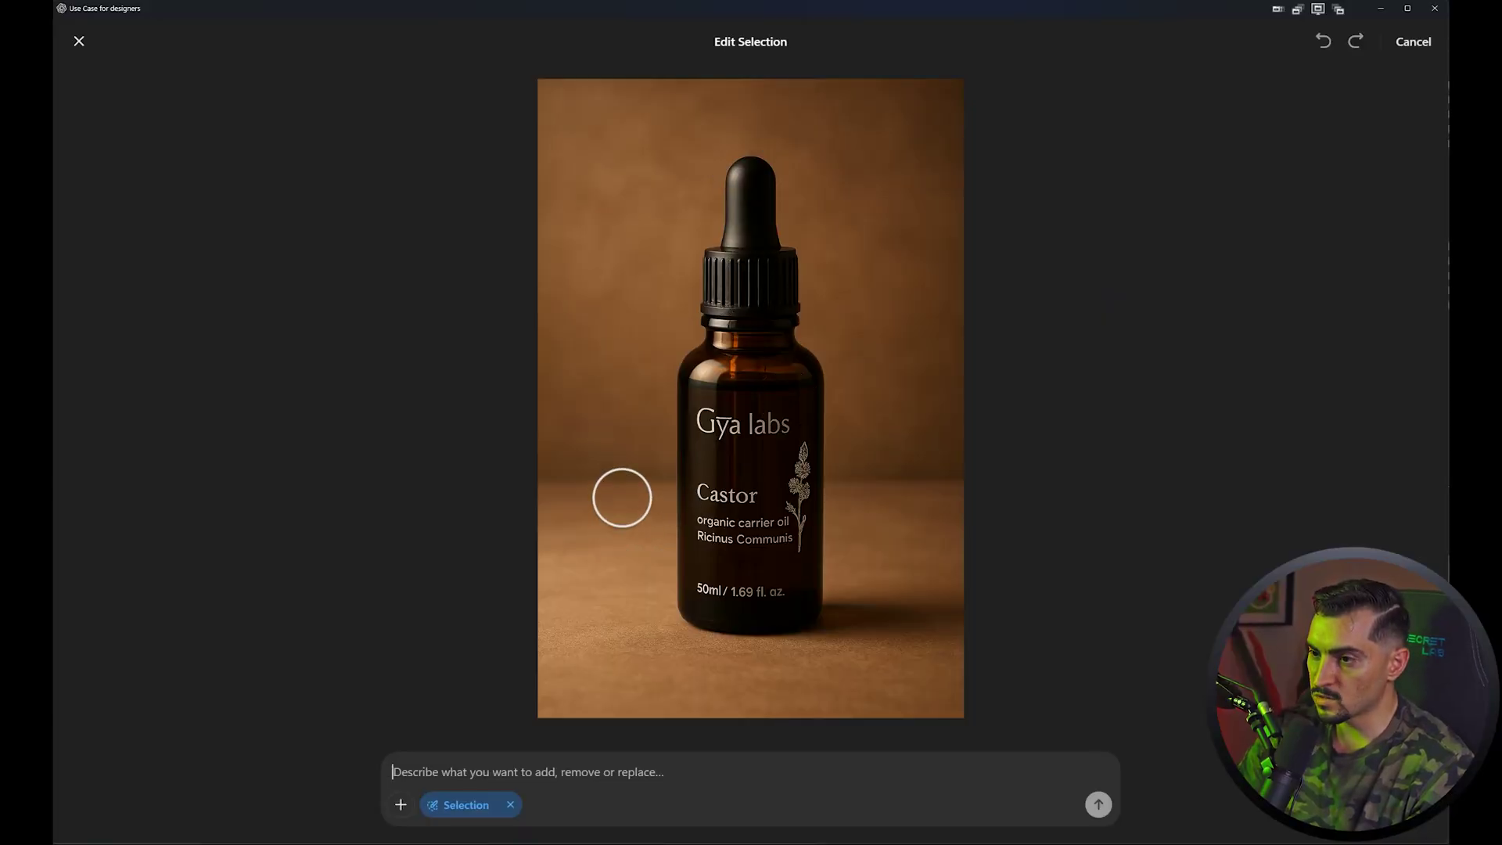
left_click_drag(608, 540, 607, 301)
type("add a ")
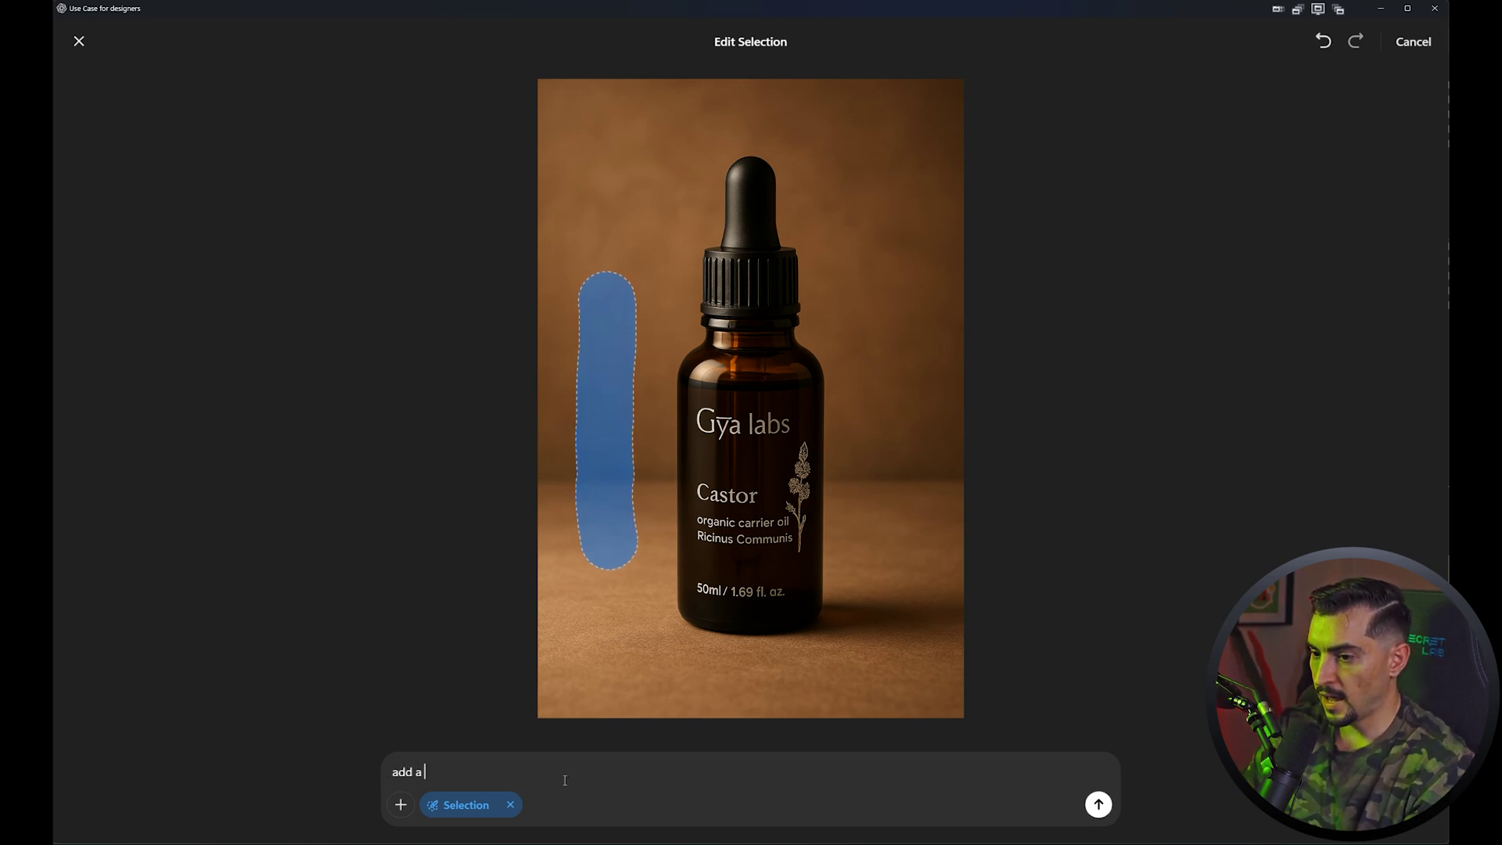
type("miniture monsterra plant")
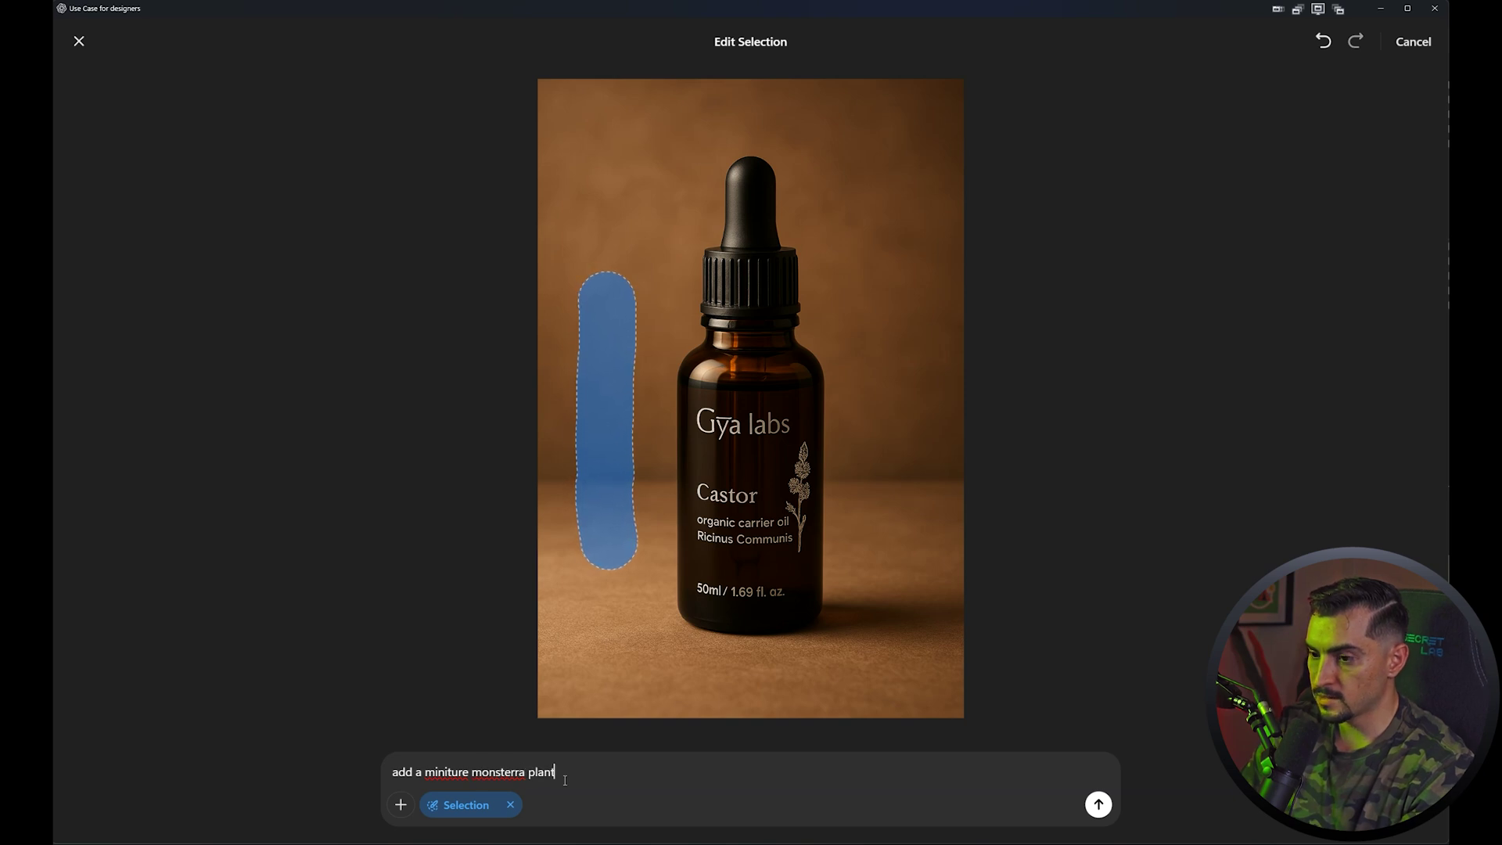
key("Return")
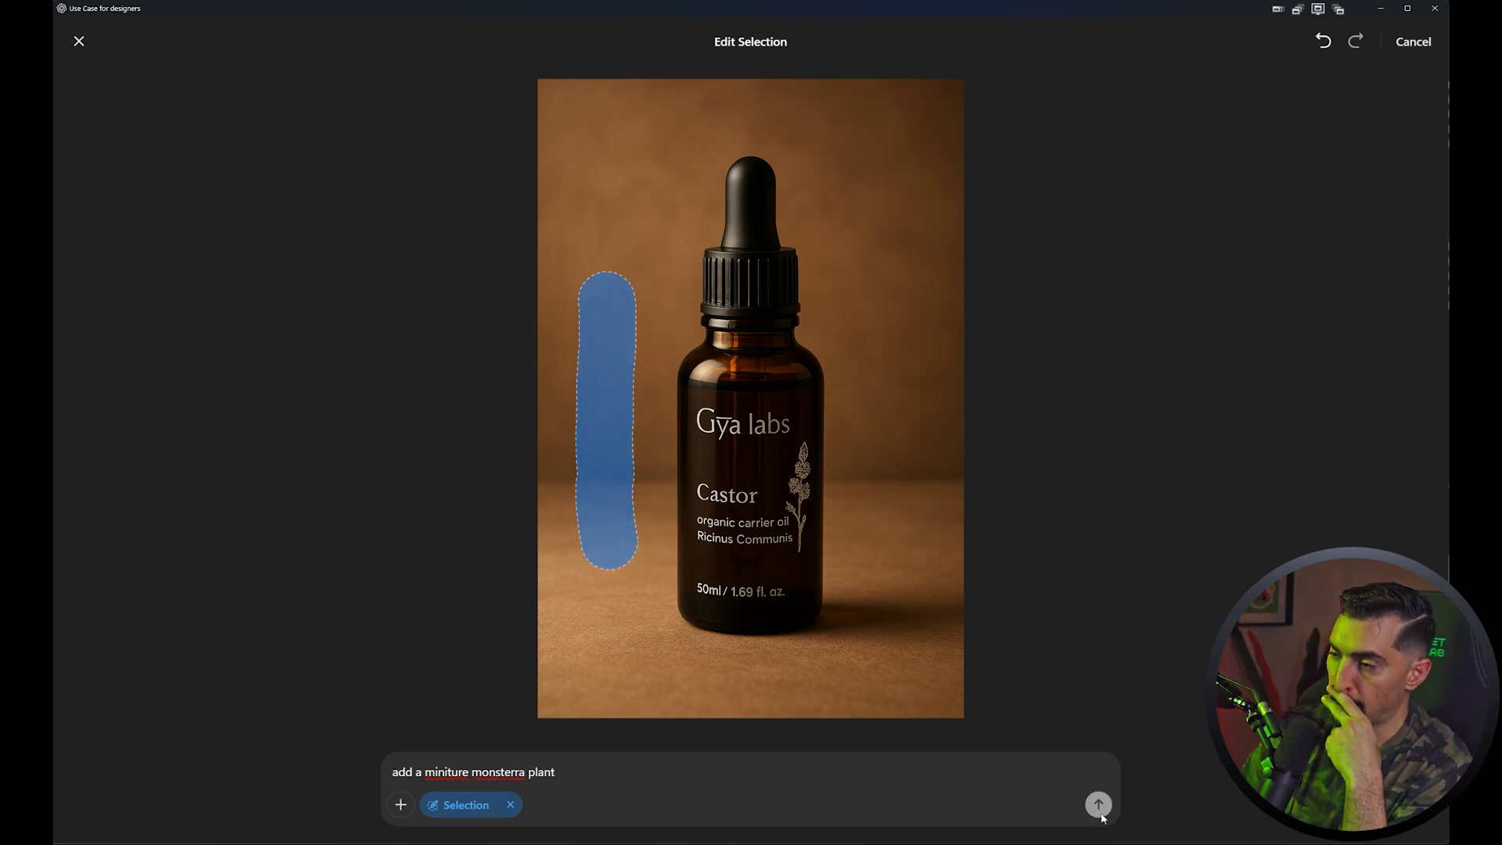
right_click(446, 772)
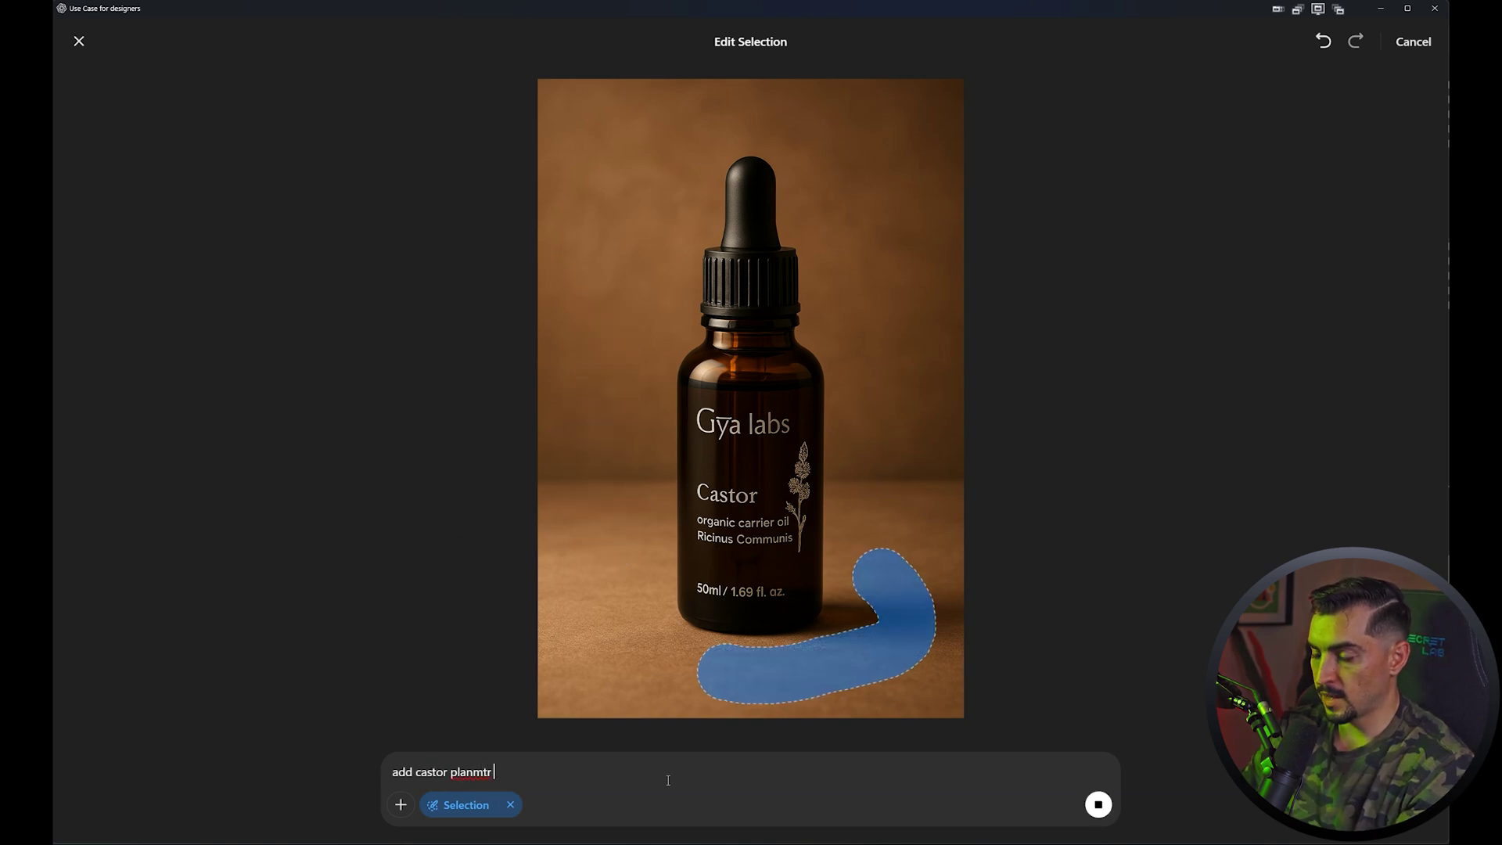
Enter the edit prompt "add castor plant seeds" for the selection around the bottle's base and close the image editor
key("BackSpace")
key("BackSpace")
key("BackSpace")
type("t seed]")
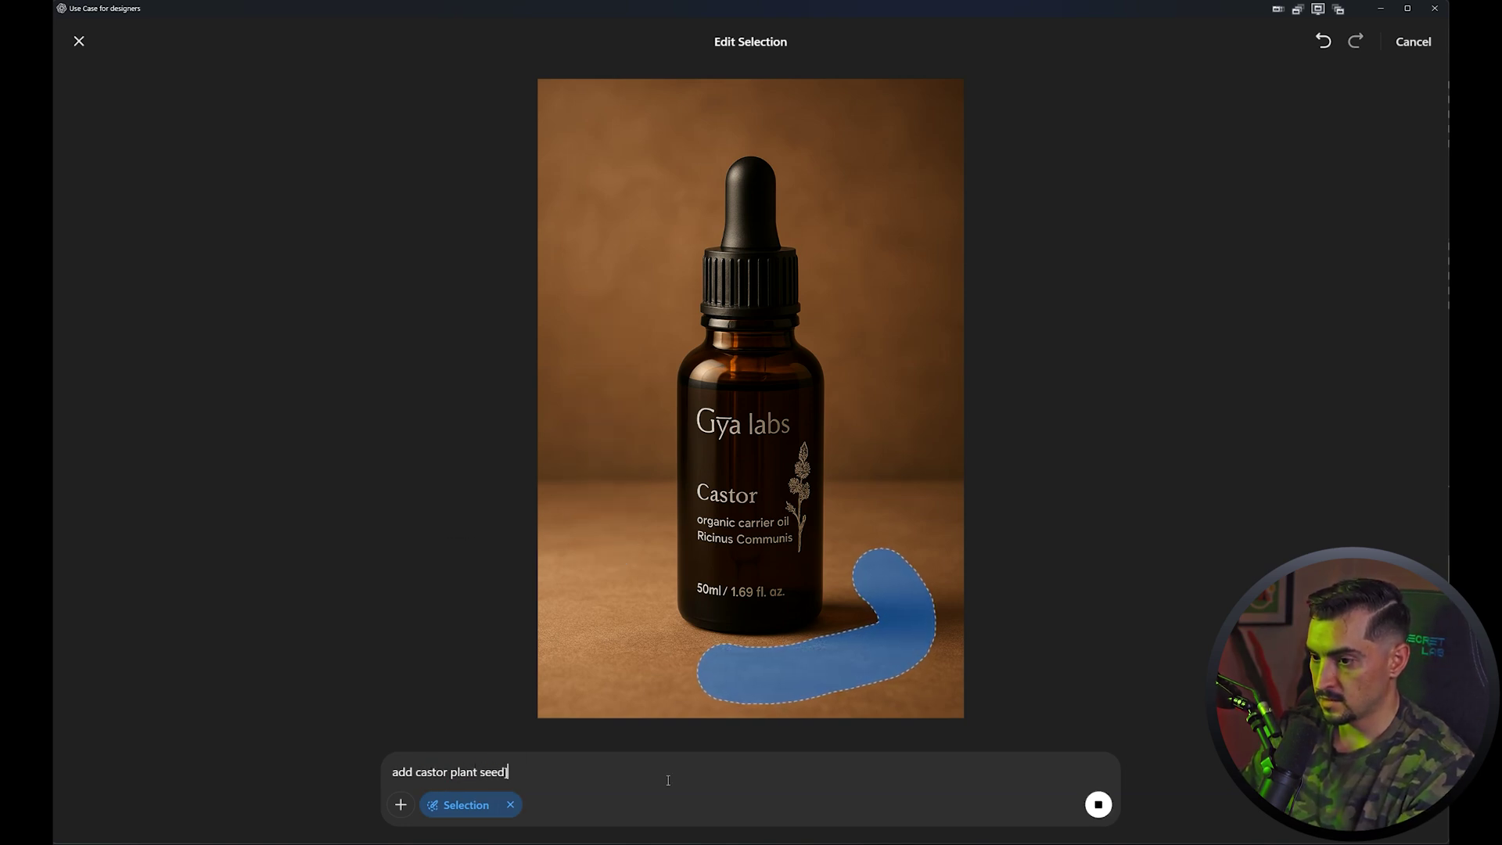
key("BackSpace")
type("s")
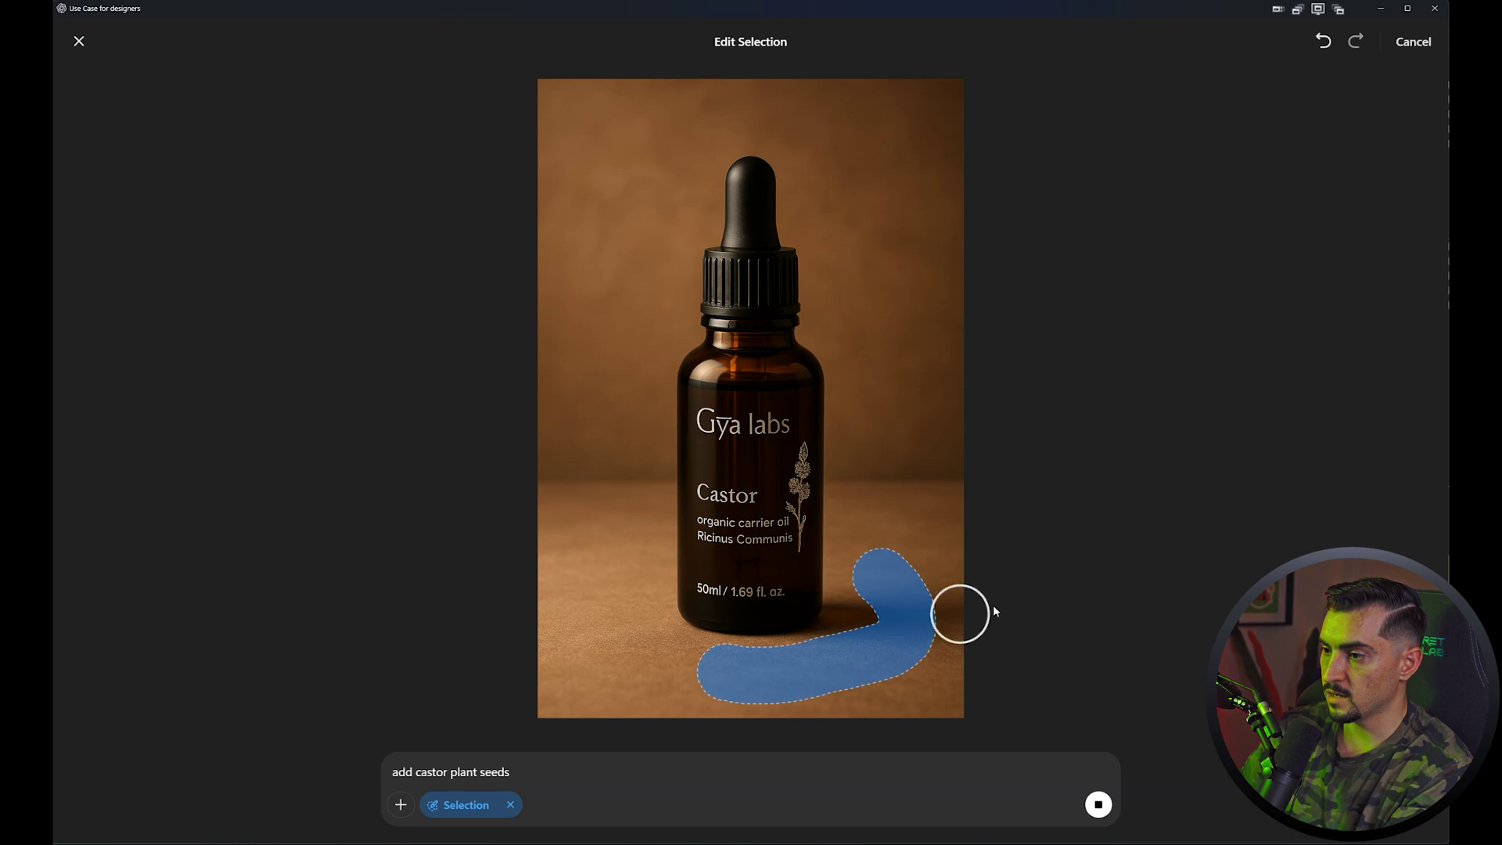
key("Escape")
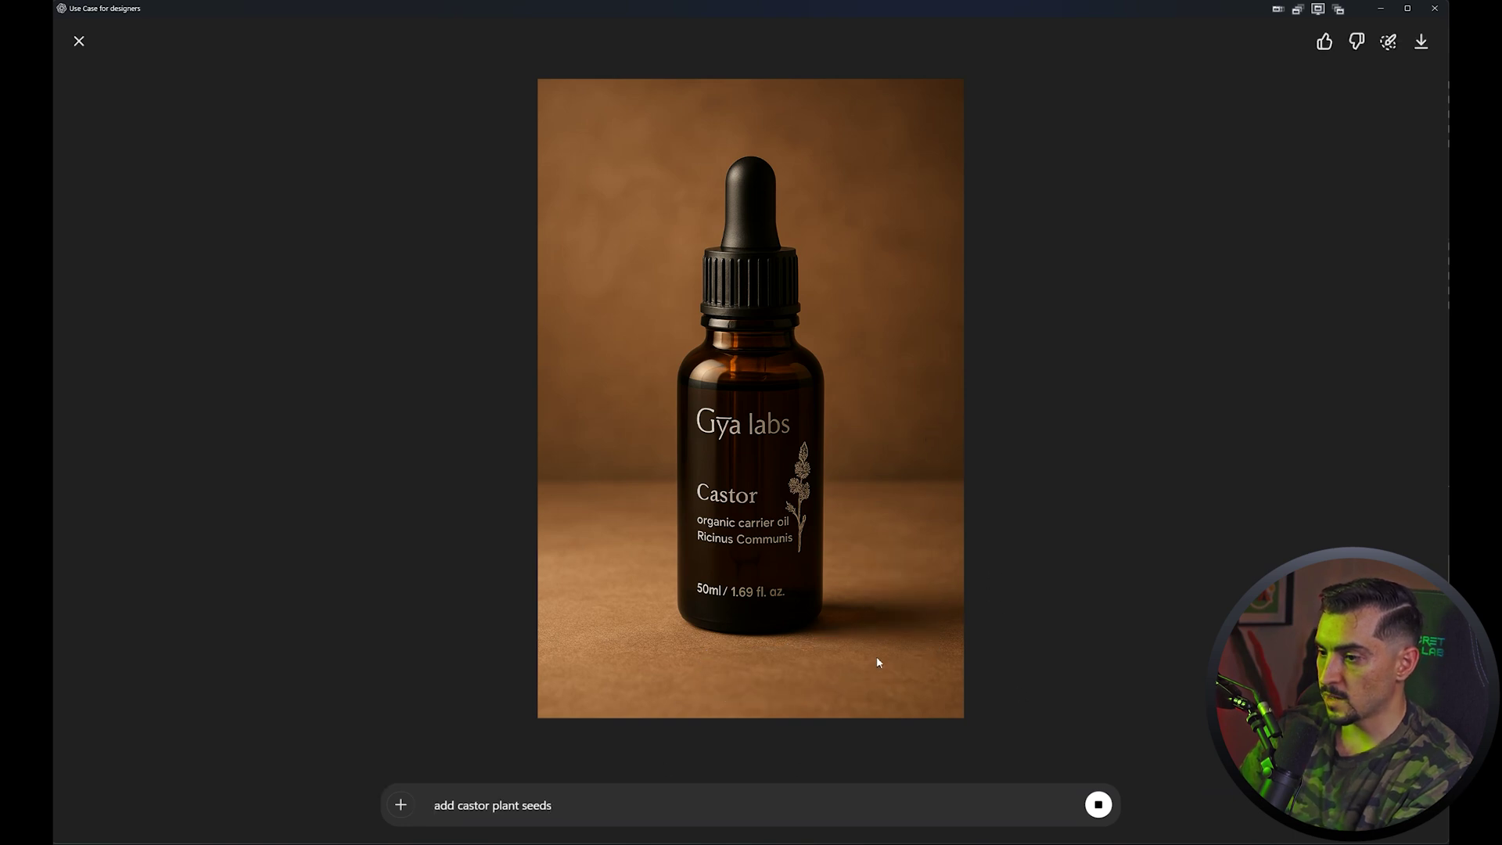
key("Escape")
View the yellow logo attachment and read the prompt asking for a 3D version with an interstellar background, grain and vignette
scroll(908, 637, "down", 6)
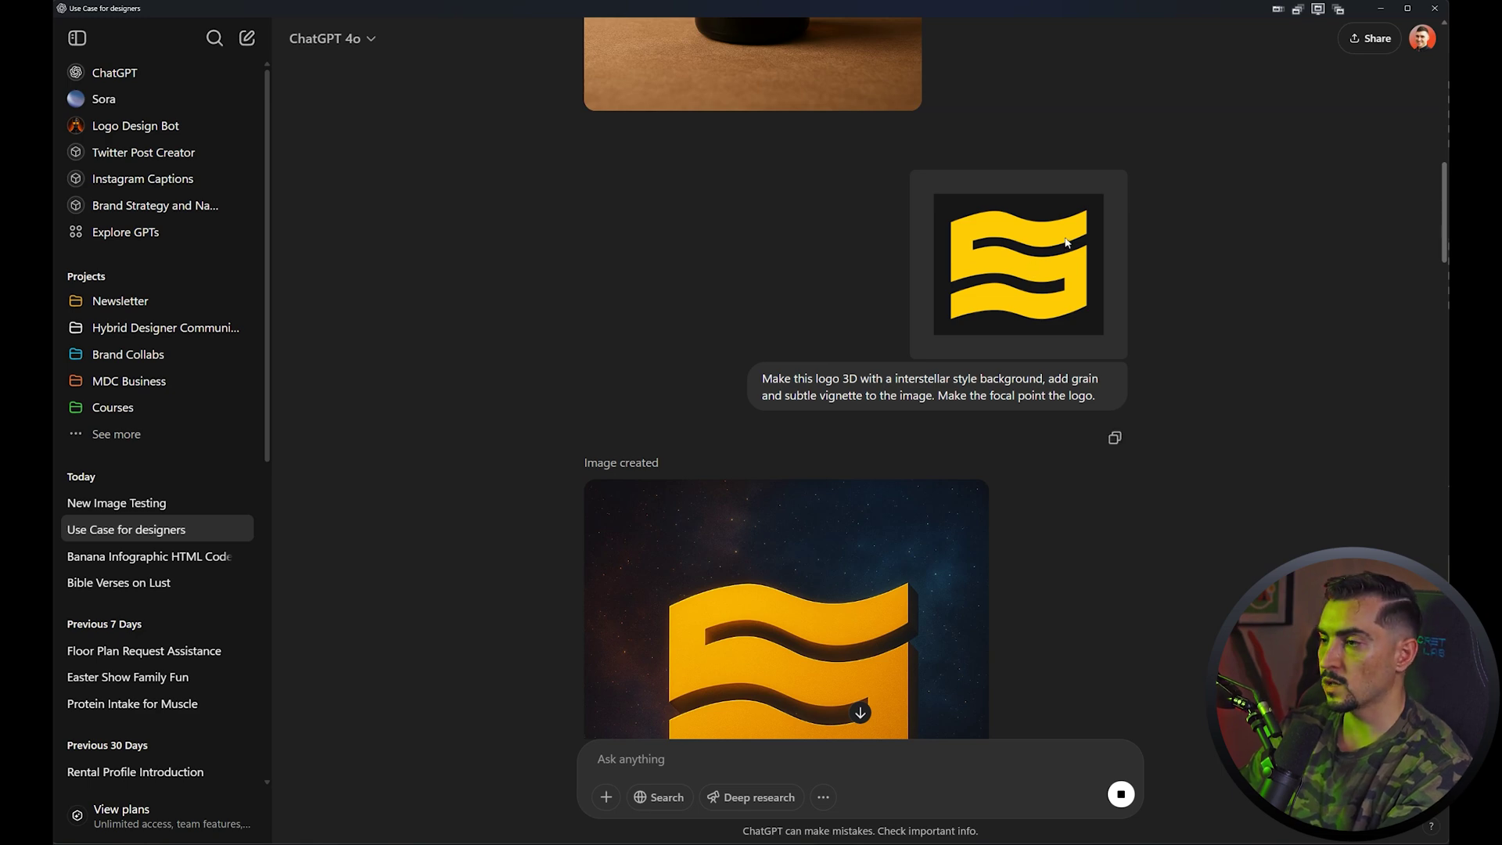
left_click(1054, 259)
key("Escape")
scroll(1015, 407, "down", 1)
left_click_drag(816, 318, 1014, 318)
left_click(911, 319)
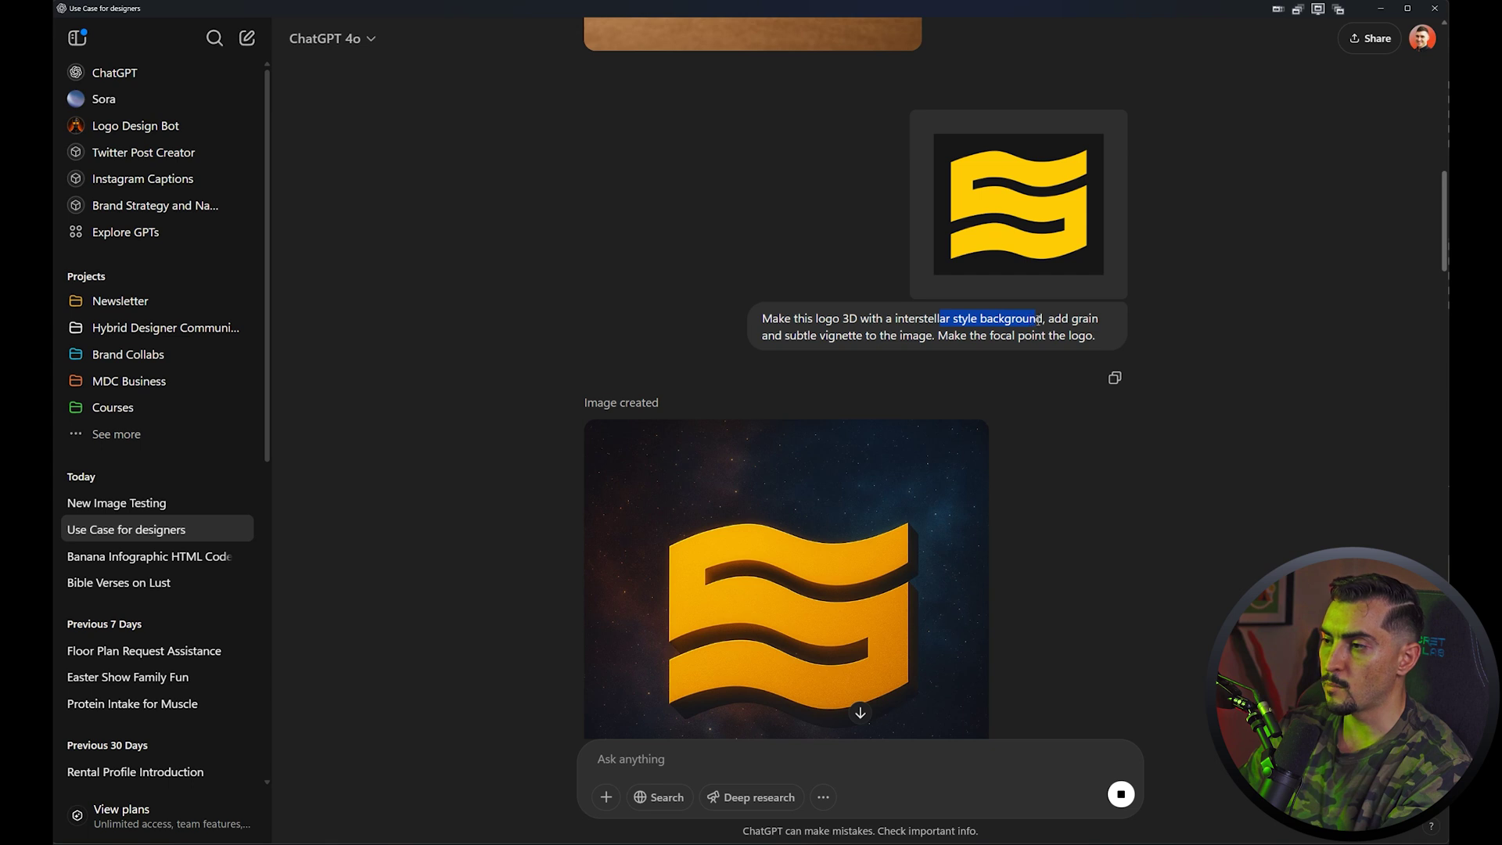
left_click(975, 350)
left_click_drag(819, 335, 889, 335)
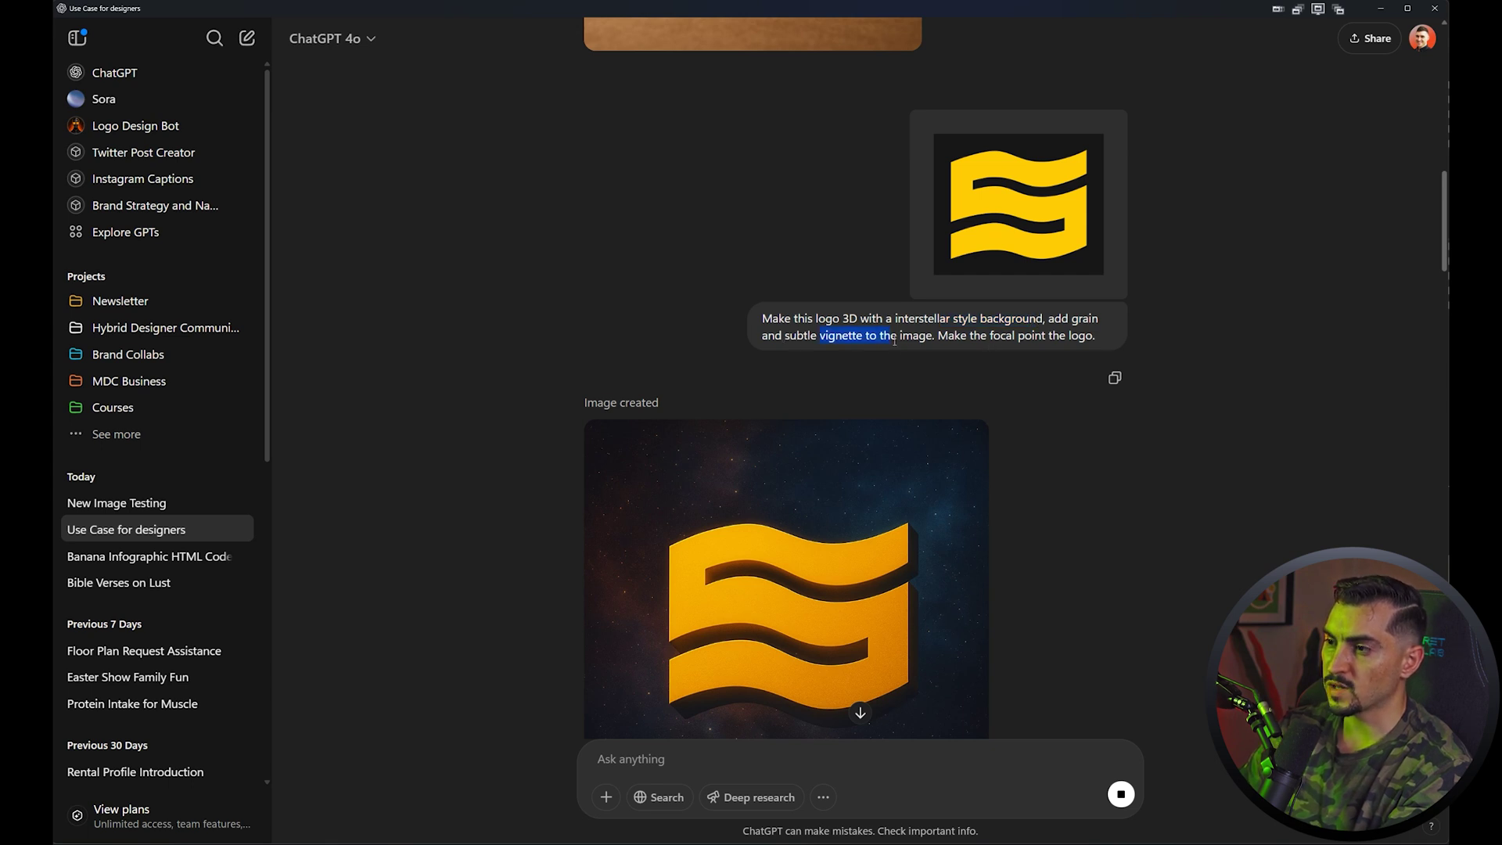
View the attached colour palette image at full size and examine the colour breakdown given in the reply
scroll(989, 335, "down", 2)
left_click(889, 425)
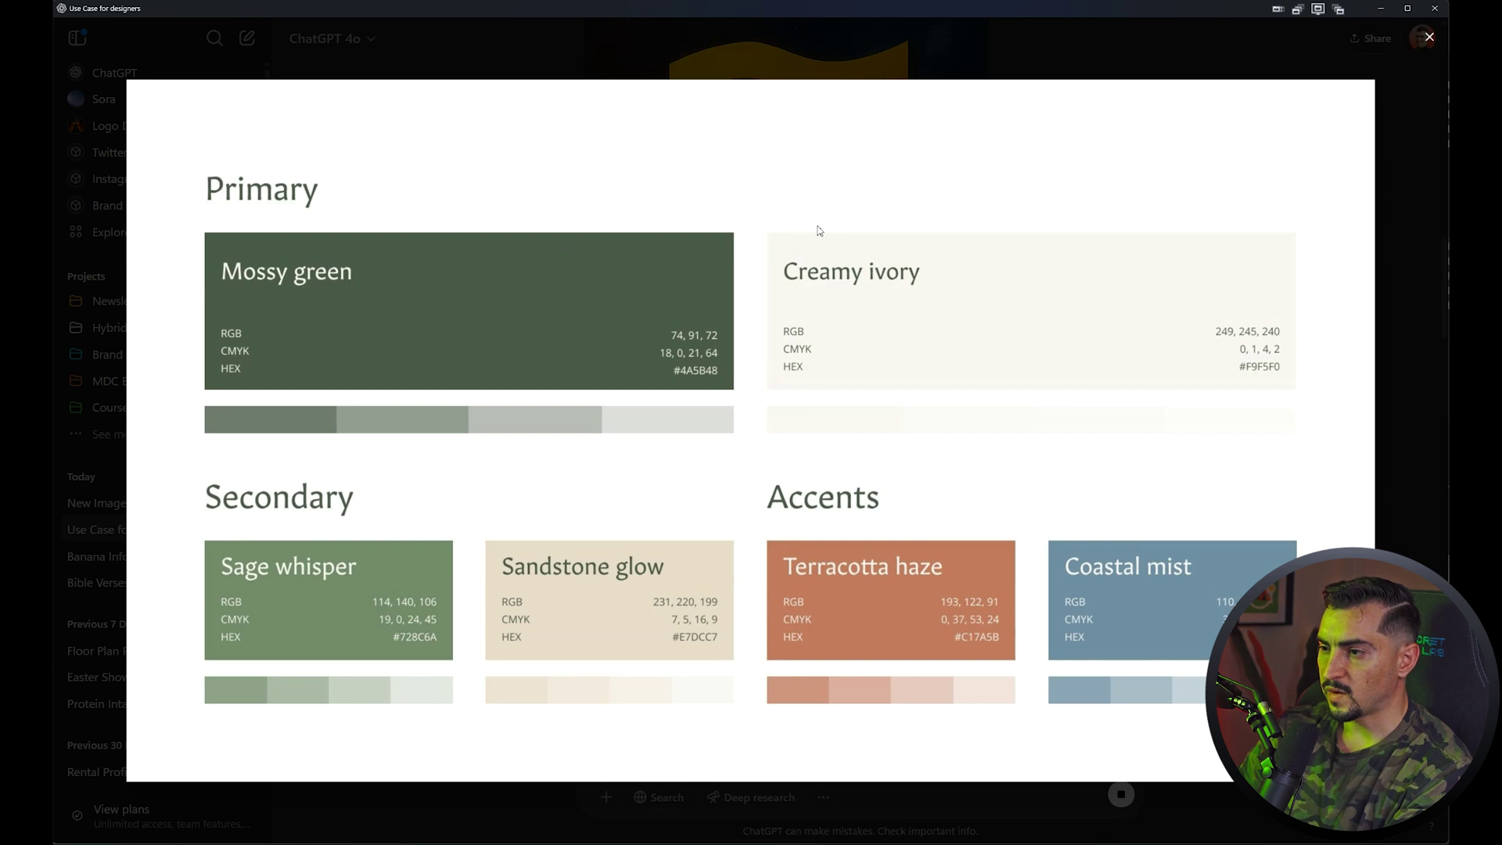
left_click(803, 334)
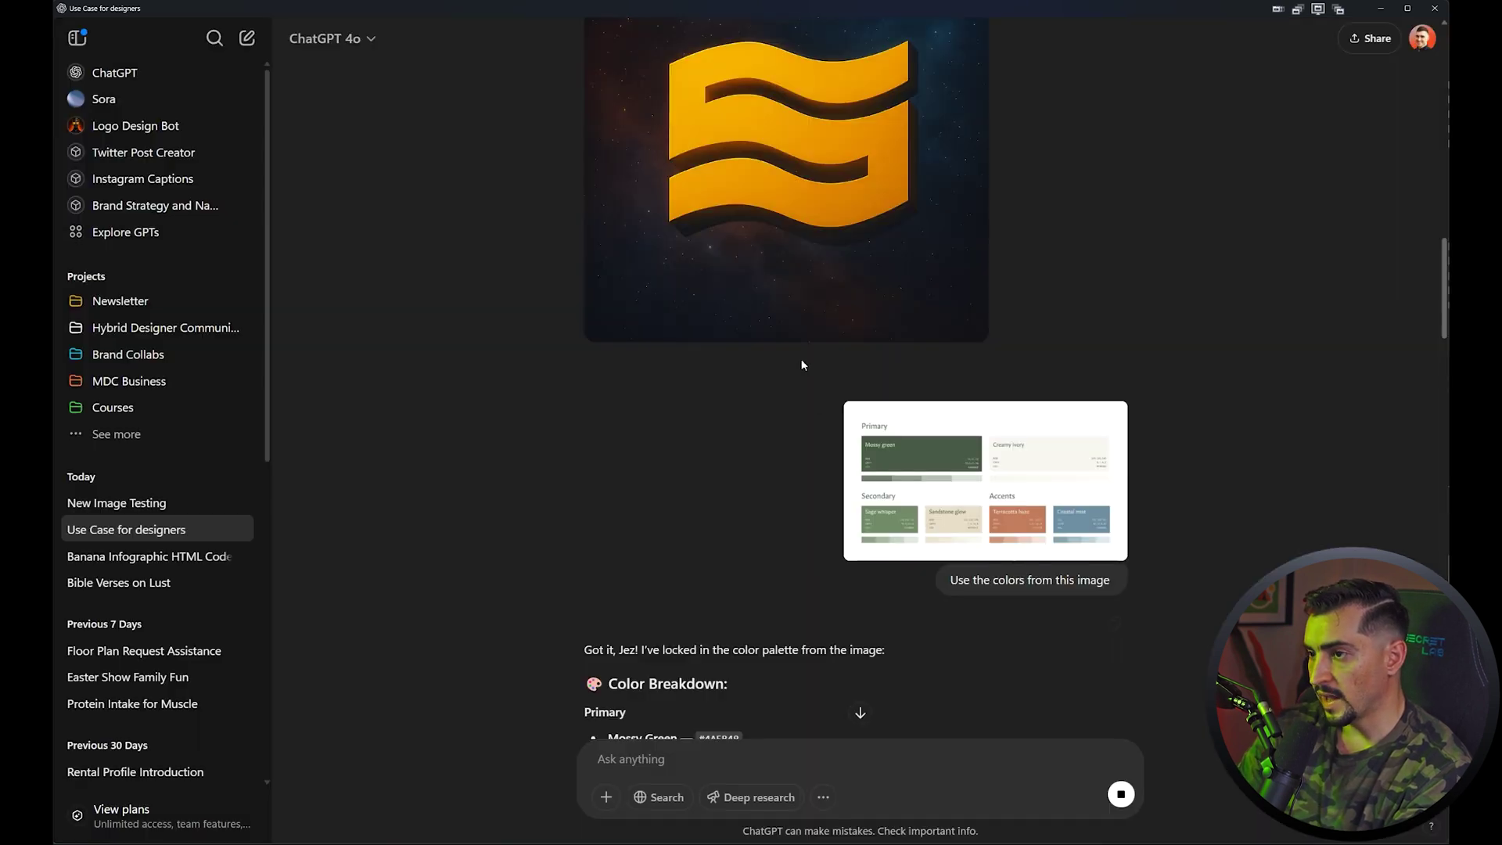
scroll(822, 387, "down", 5)
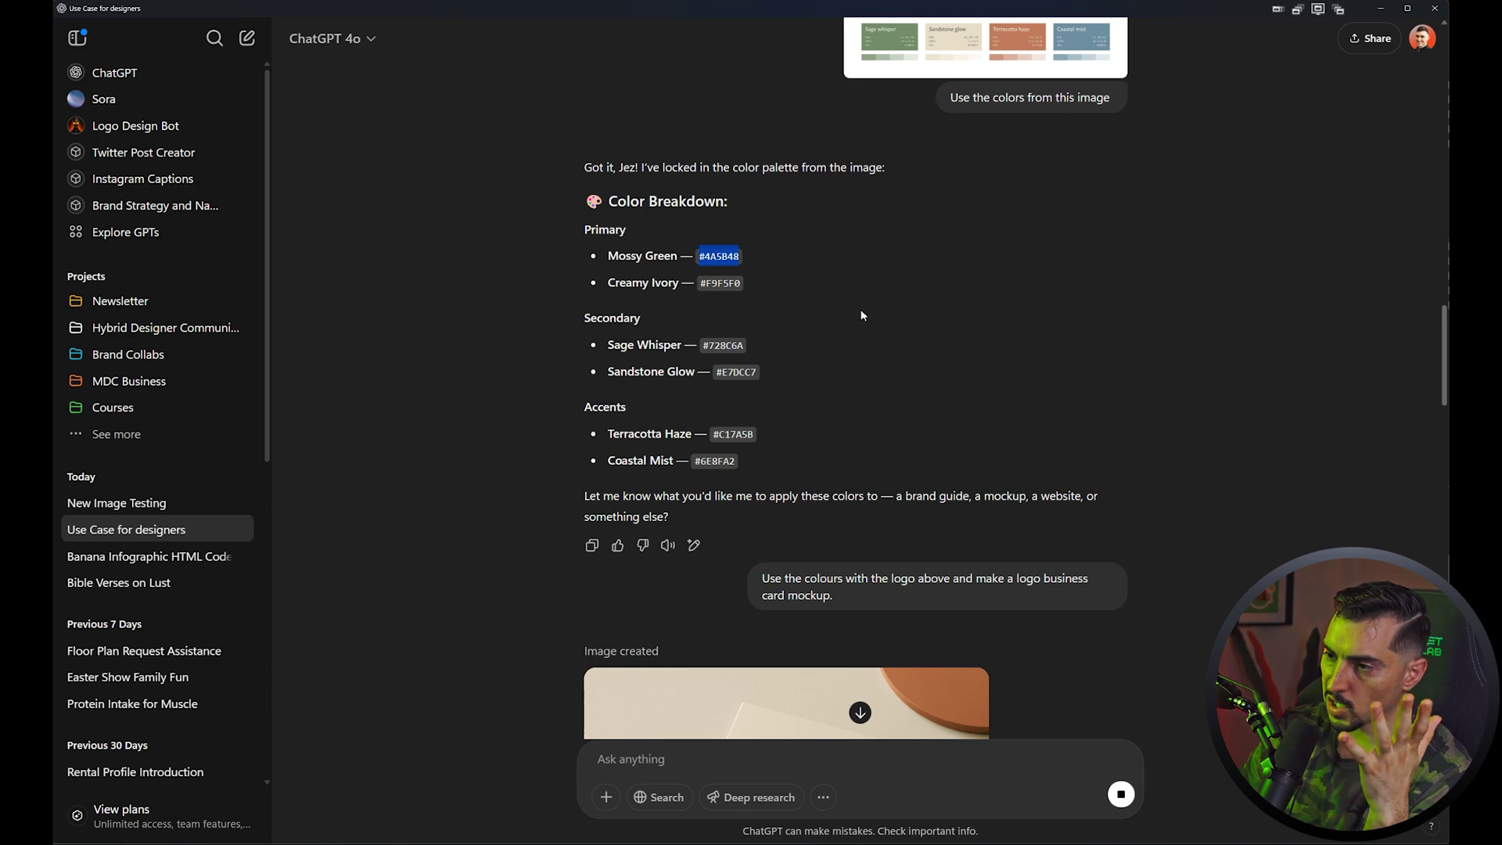
Read the logo business card mockup prompt and view the generated "Gya labs" business cards at full size
scroll(863, 312, "down", 4)
scroll(862, 311, "up", 1)
left_click_drag(850, 397, 932, 410)
left_click(944, 414)
scroll(943, 414, "down", 2)
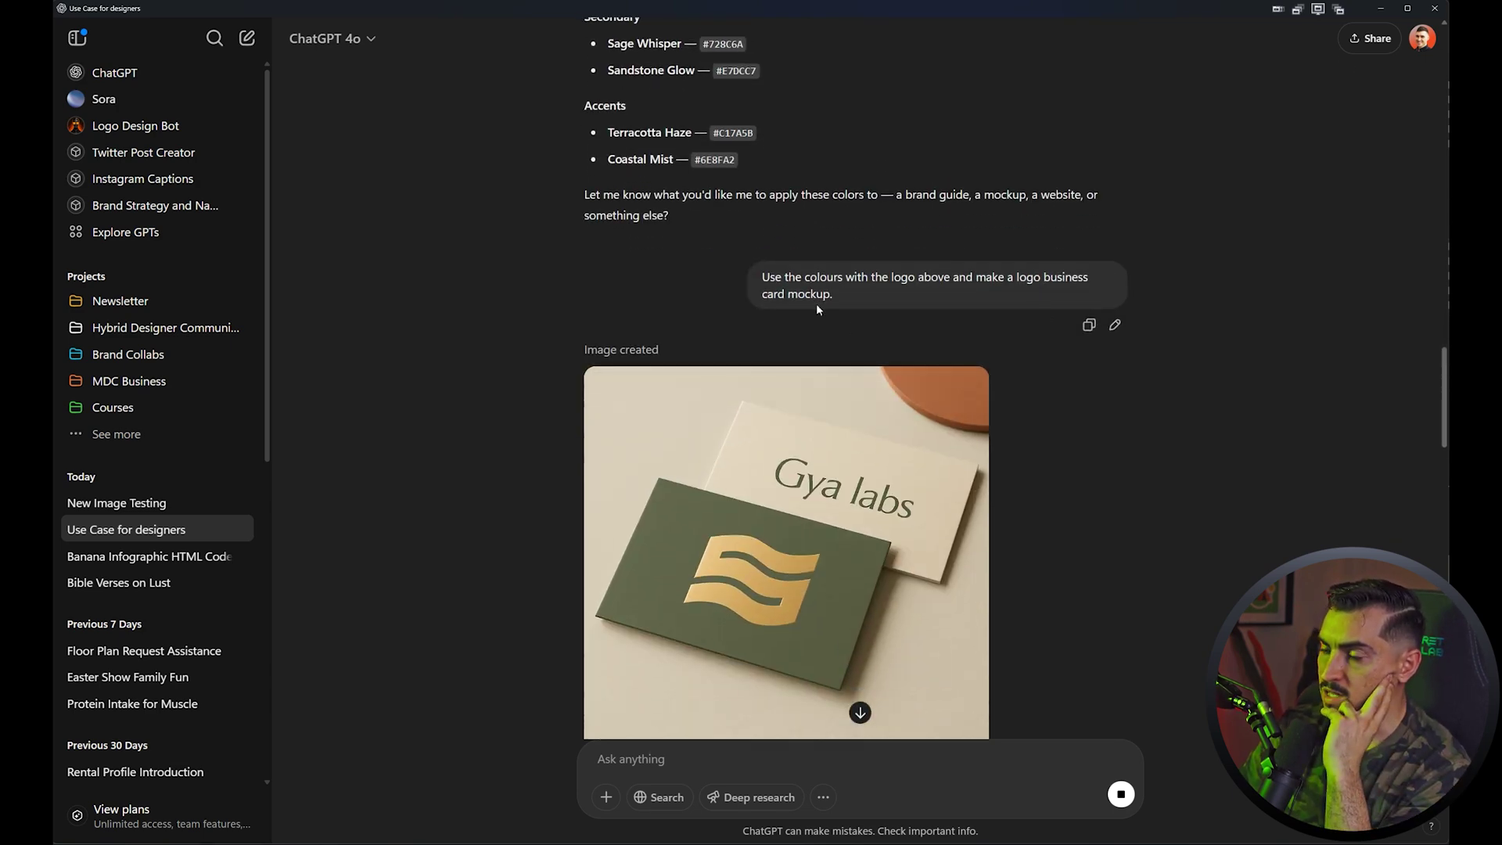
scroll(818, 310, "down", 2)
left_click(723, 436)
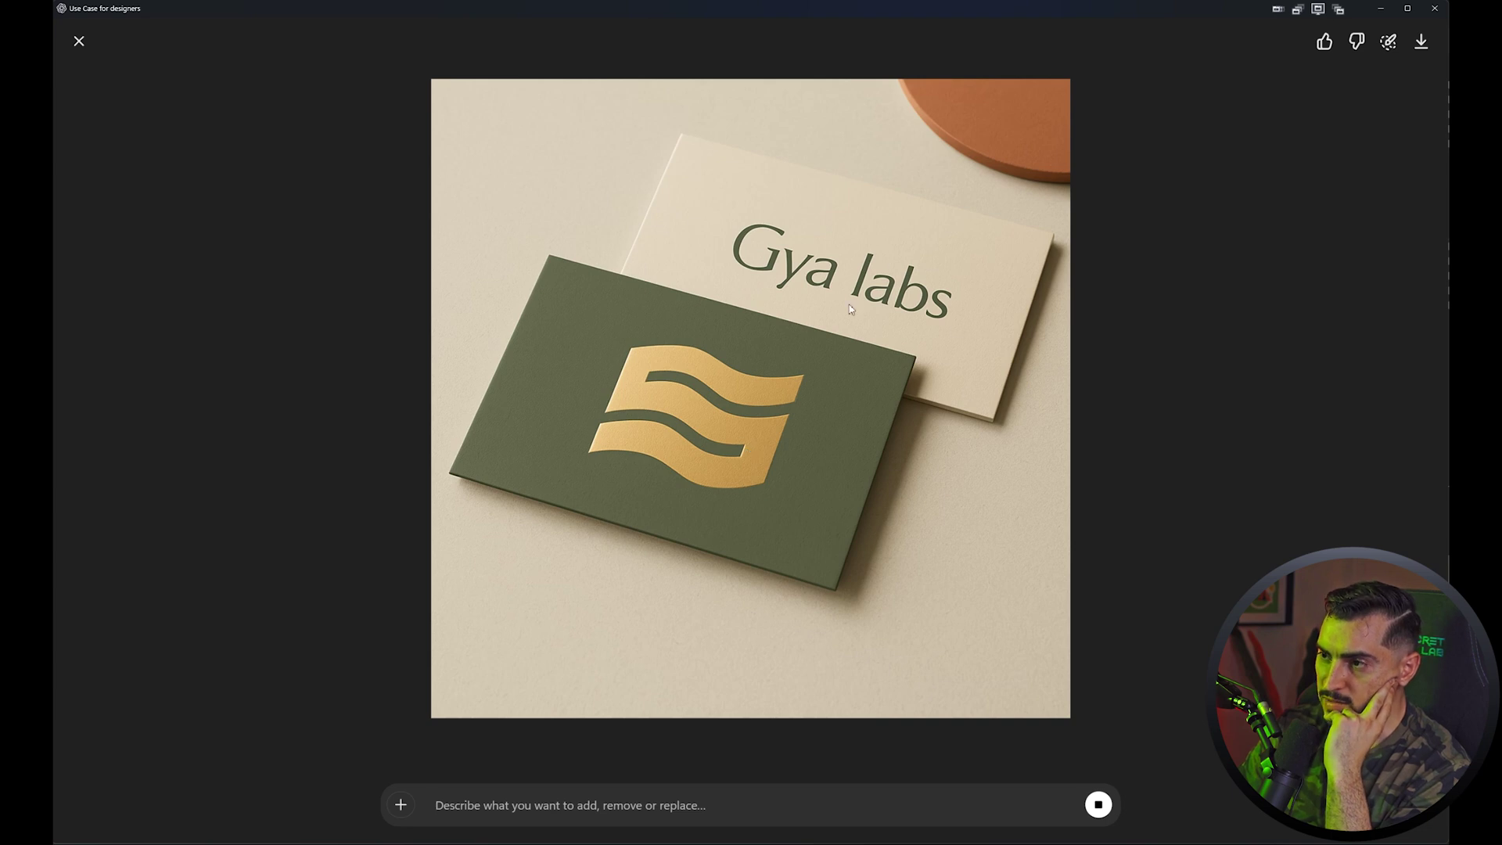
key("Escape")
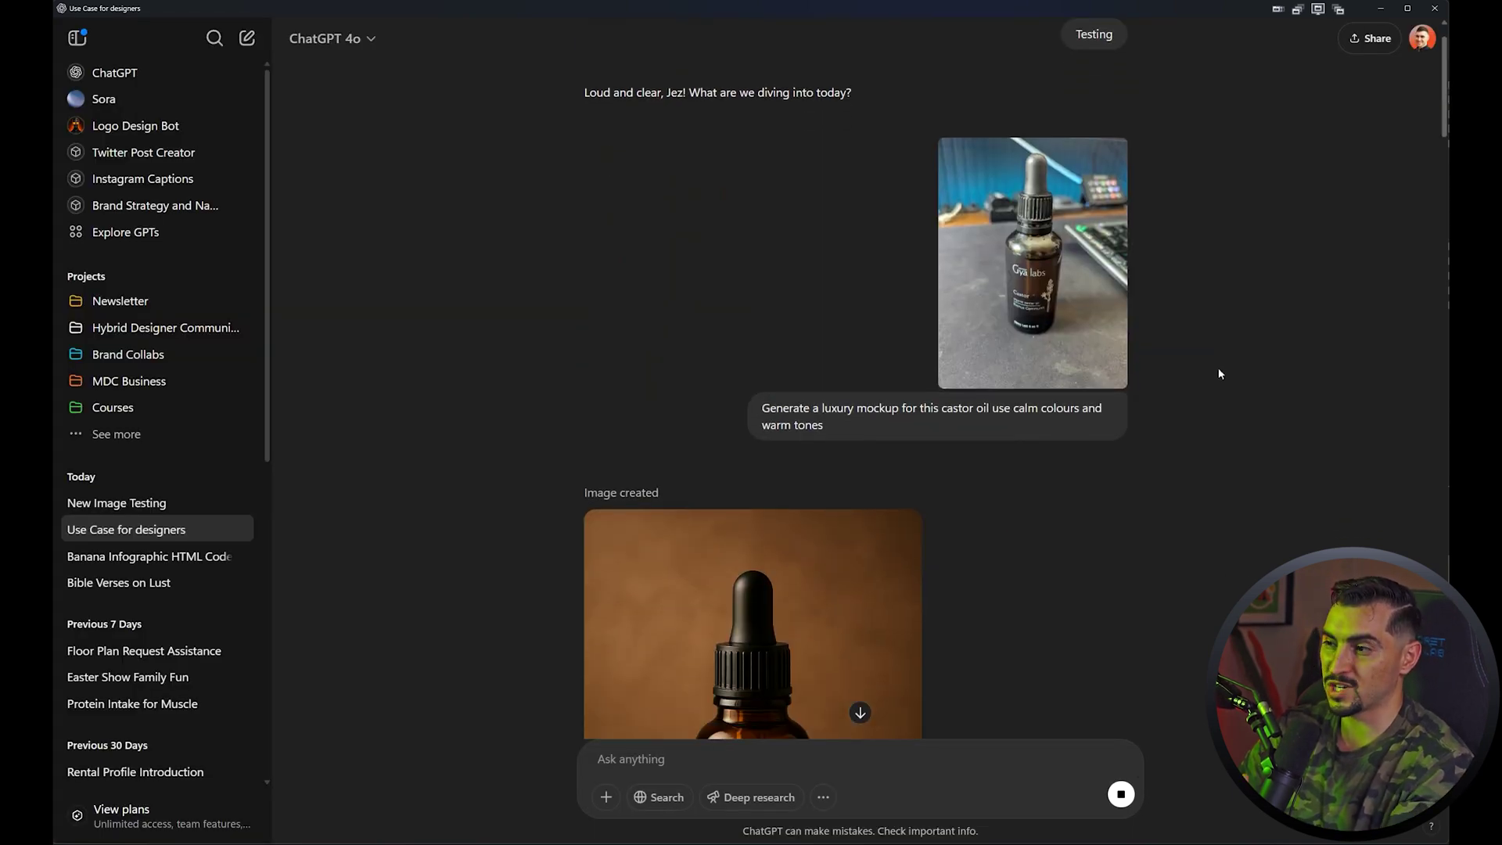
scroll(1219, 374, "down", 2)
scroll(1220, 374, "up", 3)
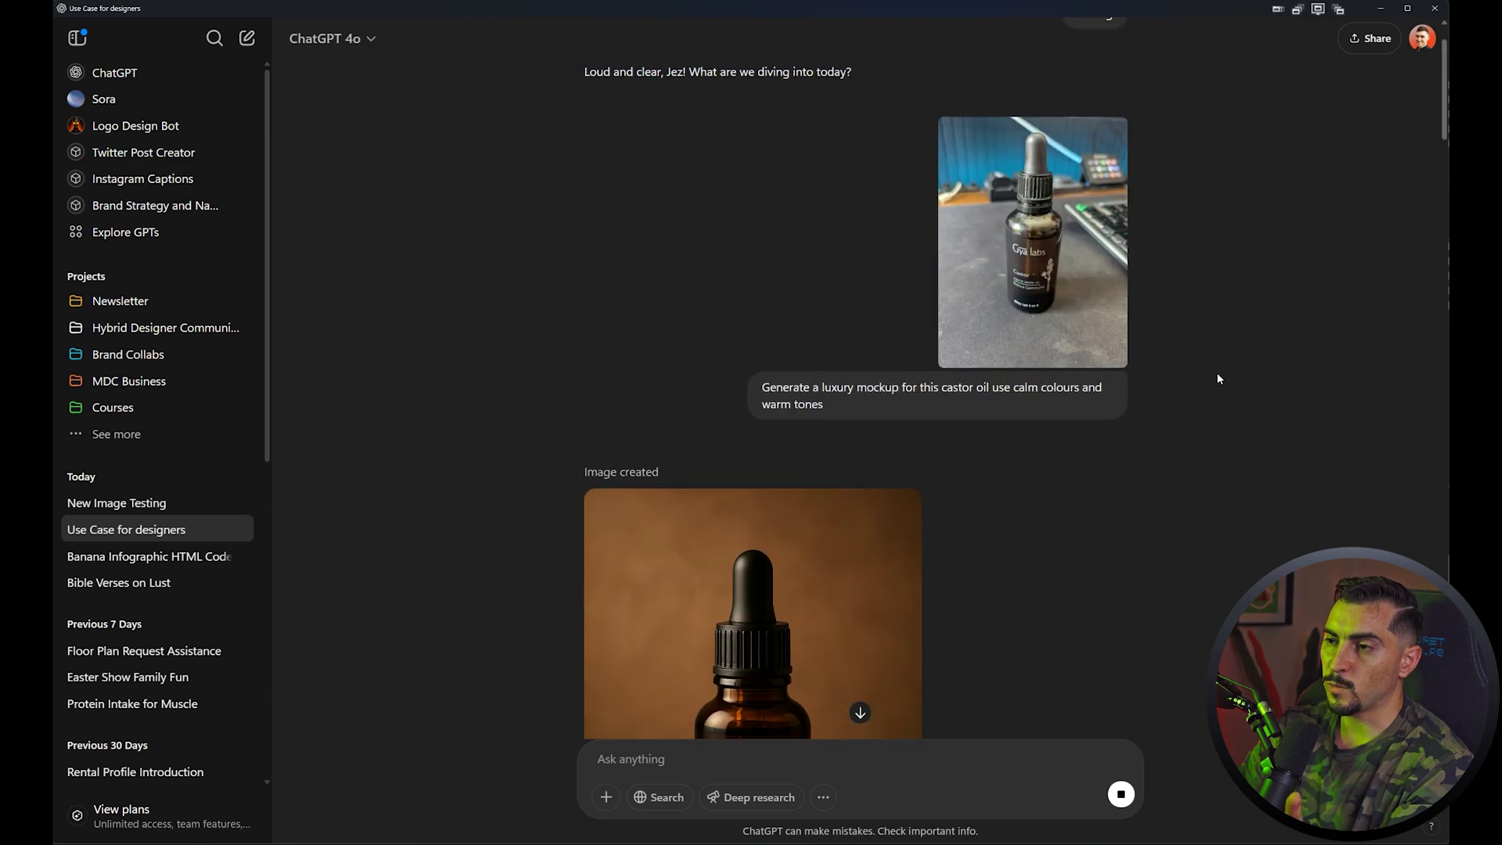
Return to the generated "Gya labs" business card image further down the chat and inspect it enlarged
scroll(1080, 415, "down", 15)
scroll(1102, 369, "down", 15)
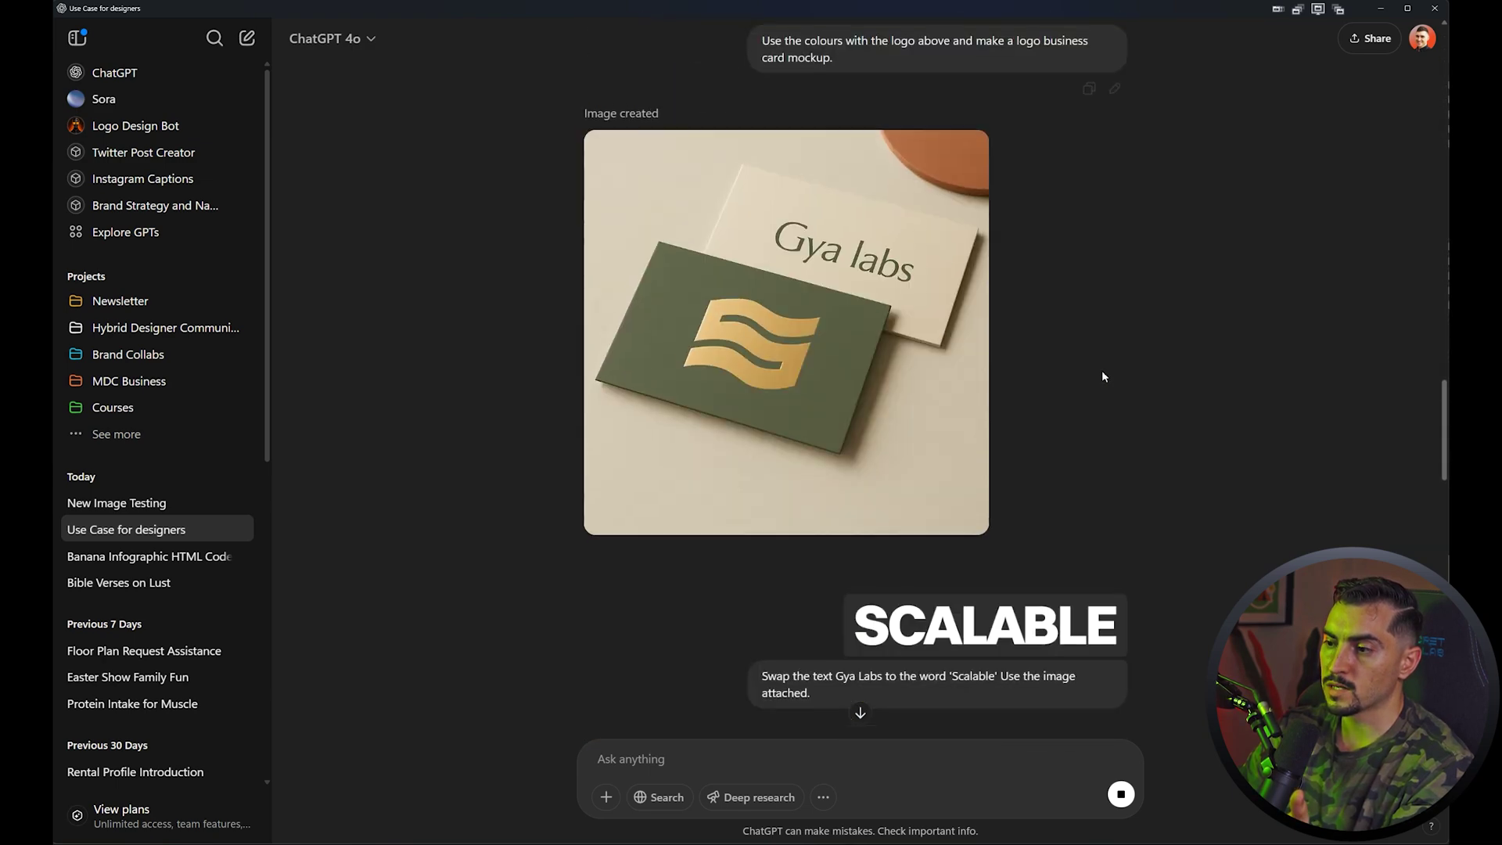
scroll(1053, 347, "up", 2)
left_click(940, 505)
left_click(1438, 377)
Read the prompt swapping the Gya Labs text for "Scalable" with the attached image, and view the resulting business cards at full size
scroll(1084, 444, "down", 2)
scroll(1083, 444, "down", 2)
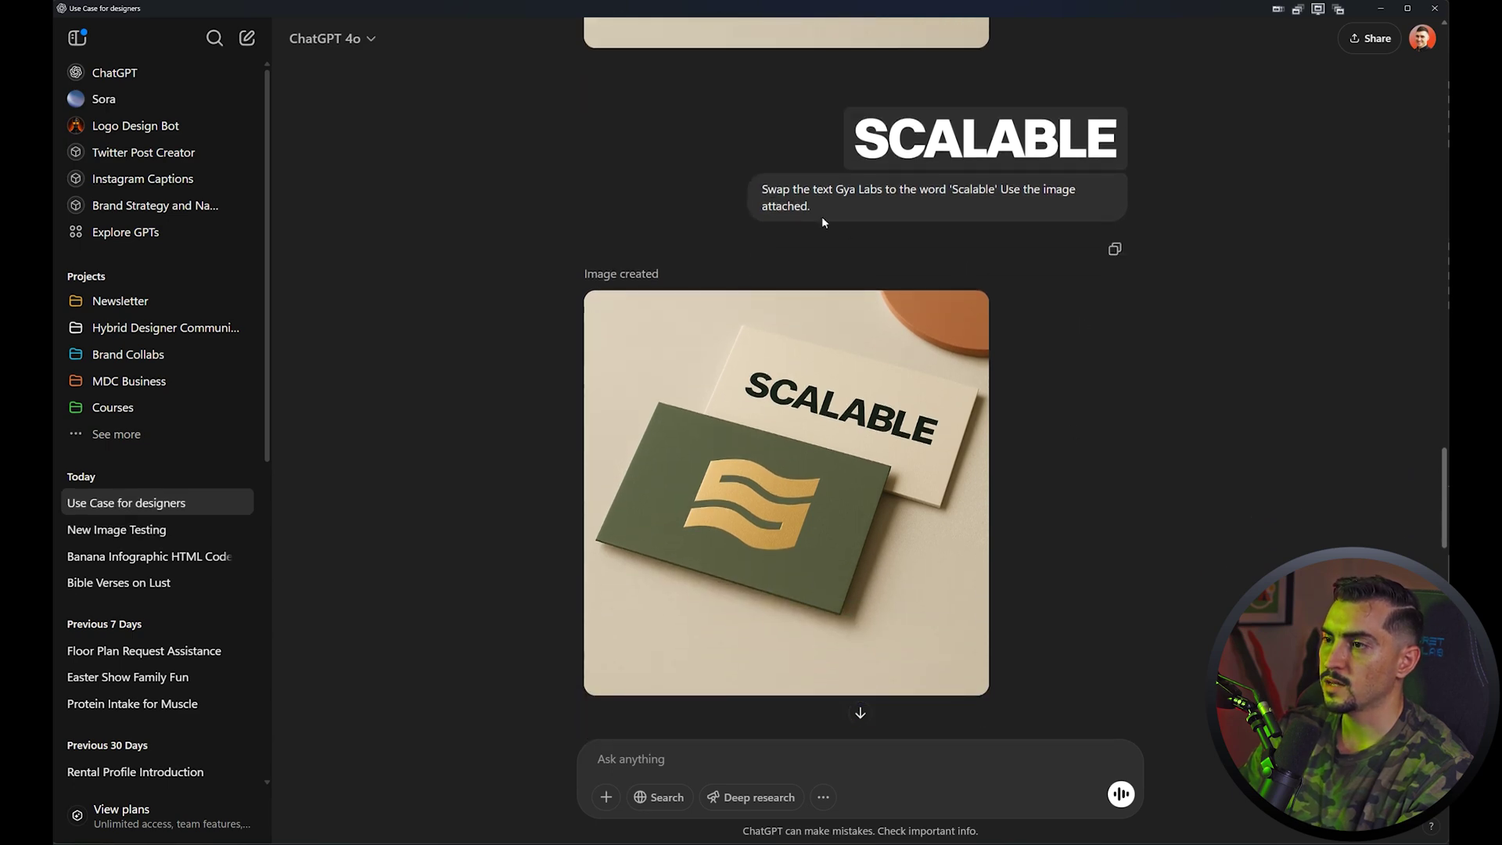
scroll(849, 202, "up", 1)
left_click_drag(884, 249, 975, 250)
left_click(975, 265)
left_click(942, 490)
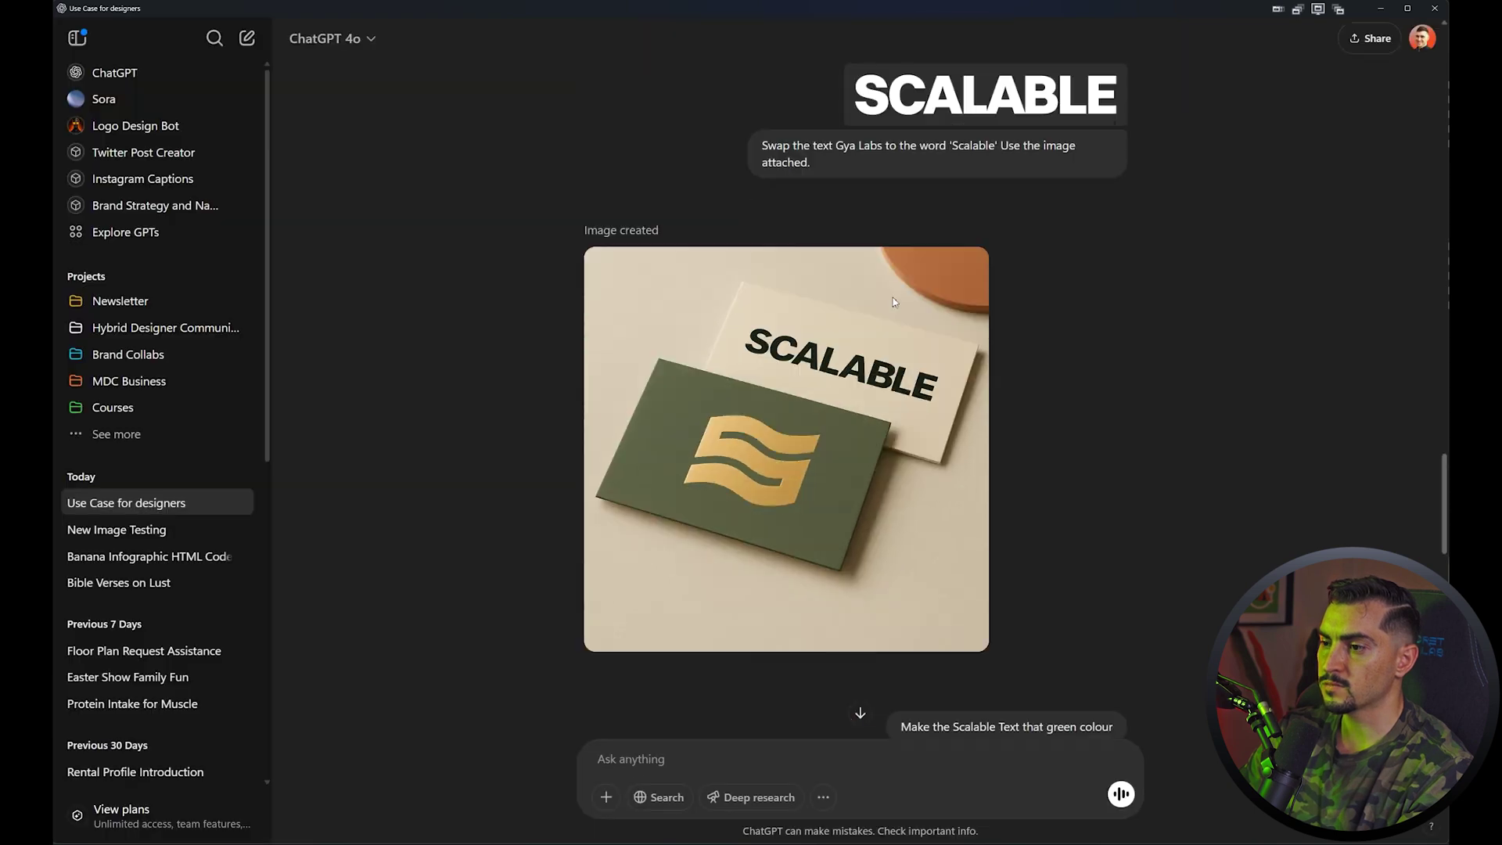
Read the "Make the Scalable Text that green colour" prompt and view the recoloured business card mockup at full size
scroll(898, 300, "down", 4)
scroll(901, 304, "down", 2)
left_click_drag(919, 289, 1061, 291)
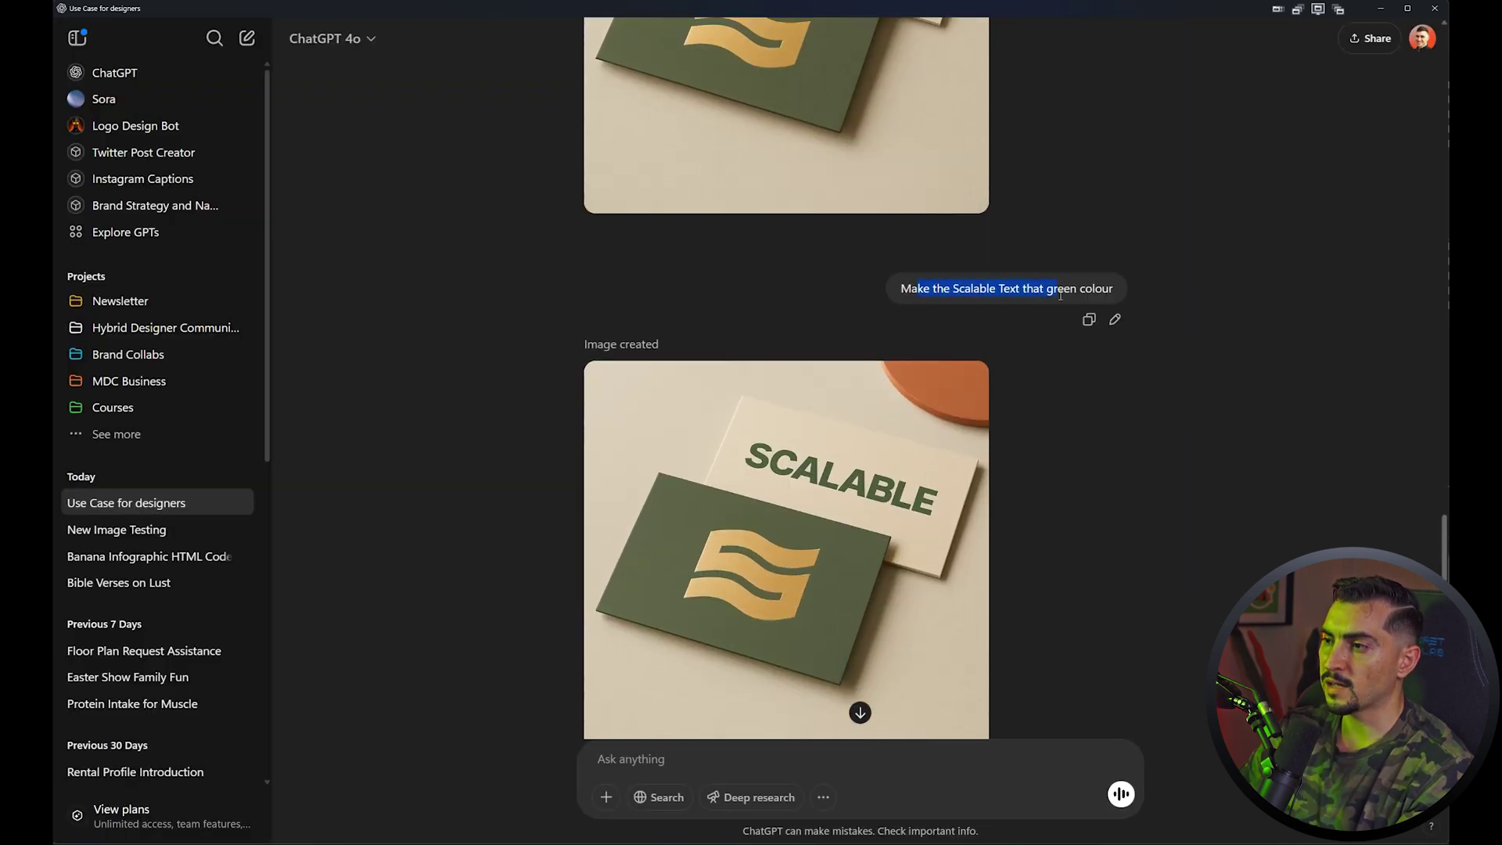
left_click(1068, 313)
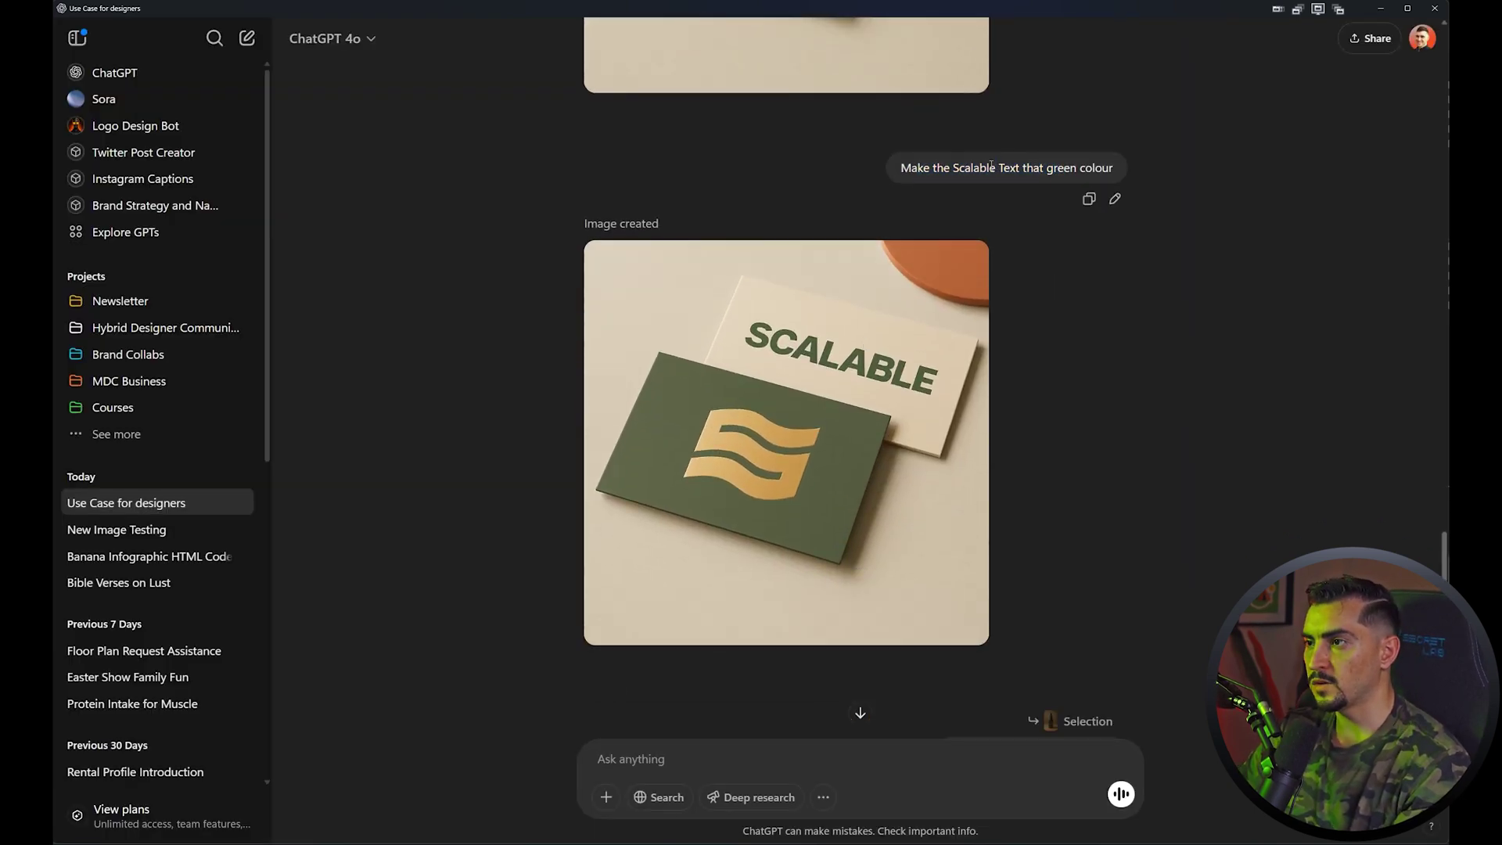
left_click_drag(951, 167, 1021, 167)
left_click(1088, 476)
left_click(932, 469)
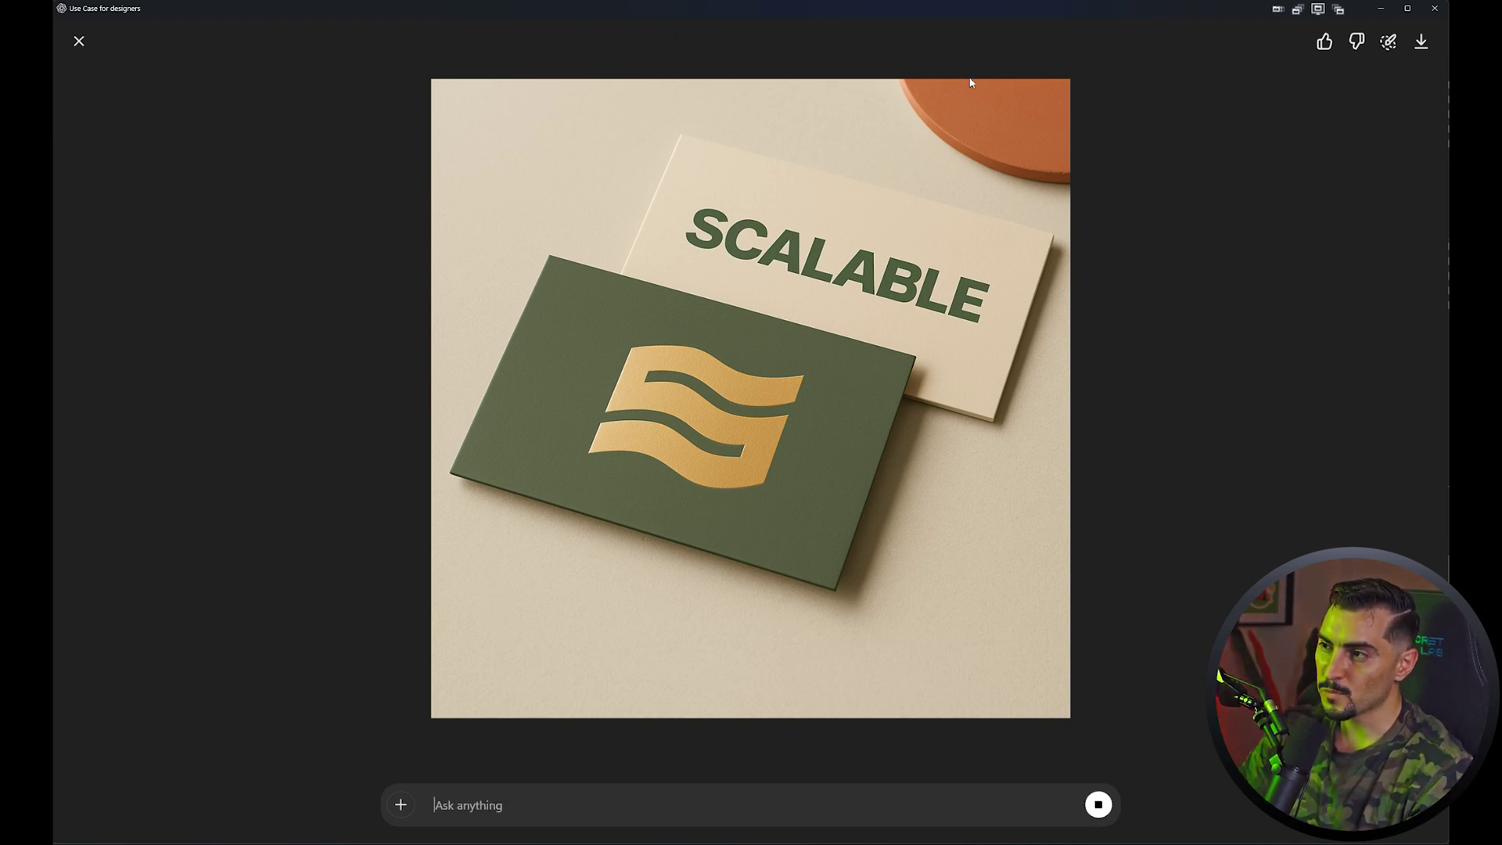
Select the lower-right corner of the green-text business card image for editing and submit the prompt "add a luxury leaf"
left_click(1389, 42)
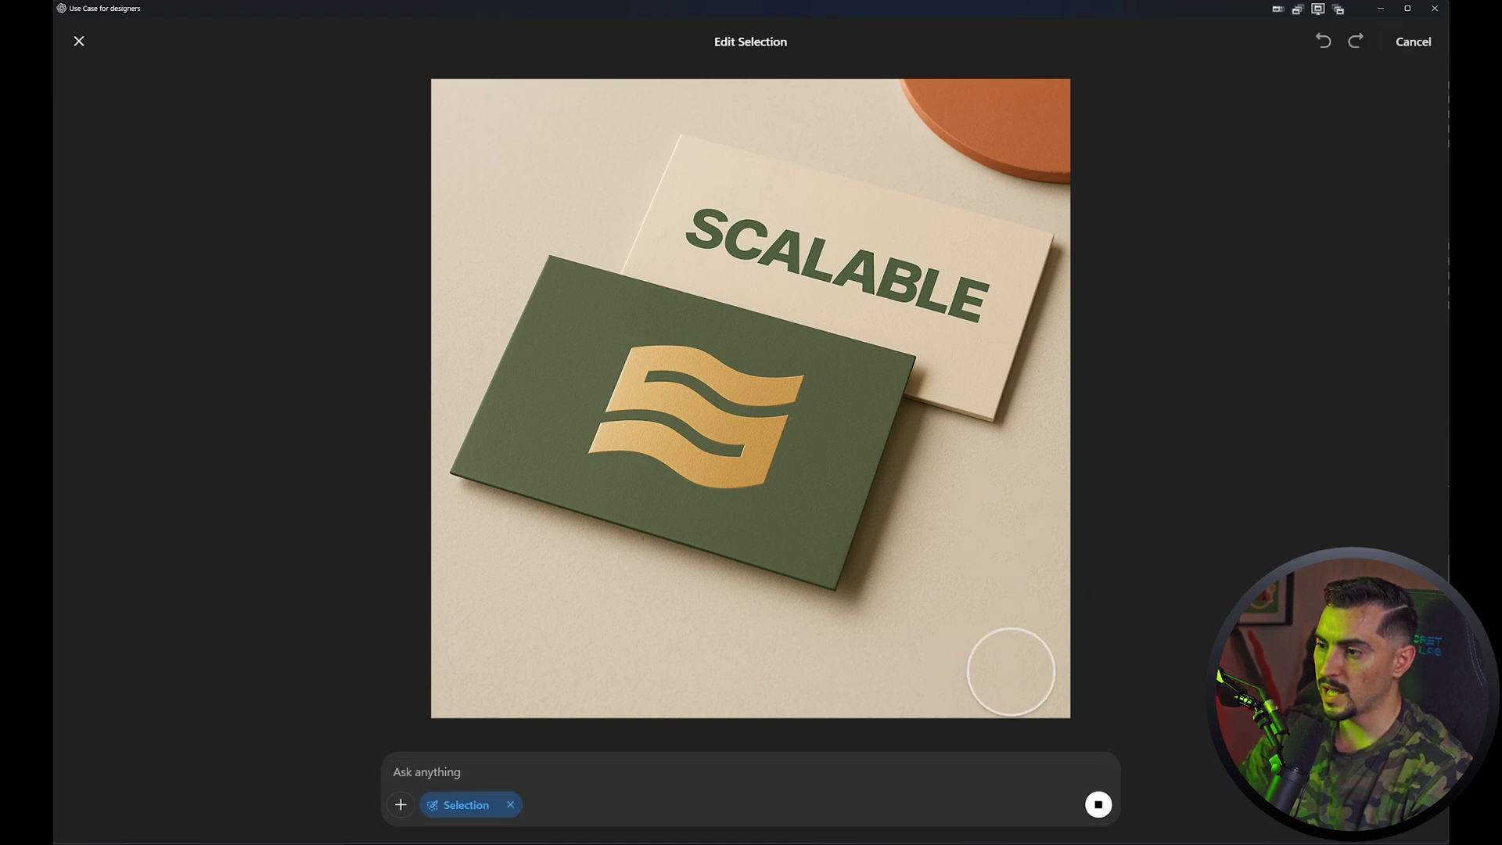
mouse_move(1047, 564)
left_mouse_down()
mouse_move(892, 664)
mouse_move(1048, 603)
left_mouse_up()
type("add a ")
type("luxury go")
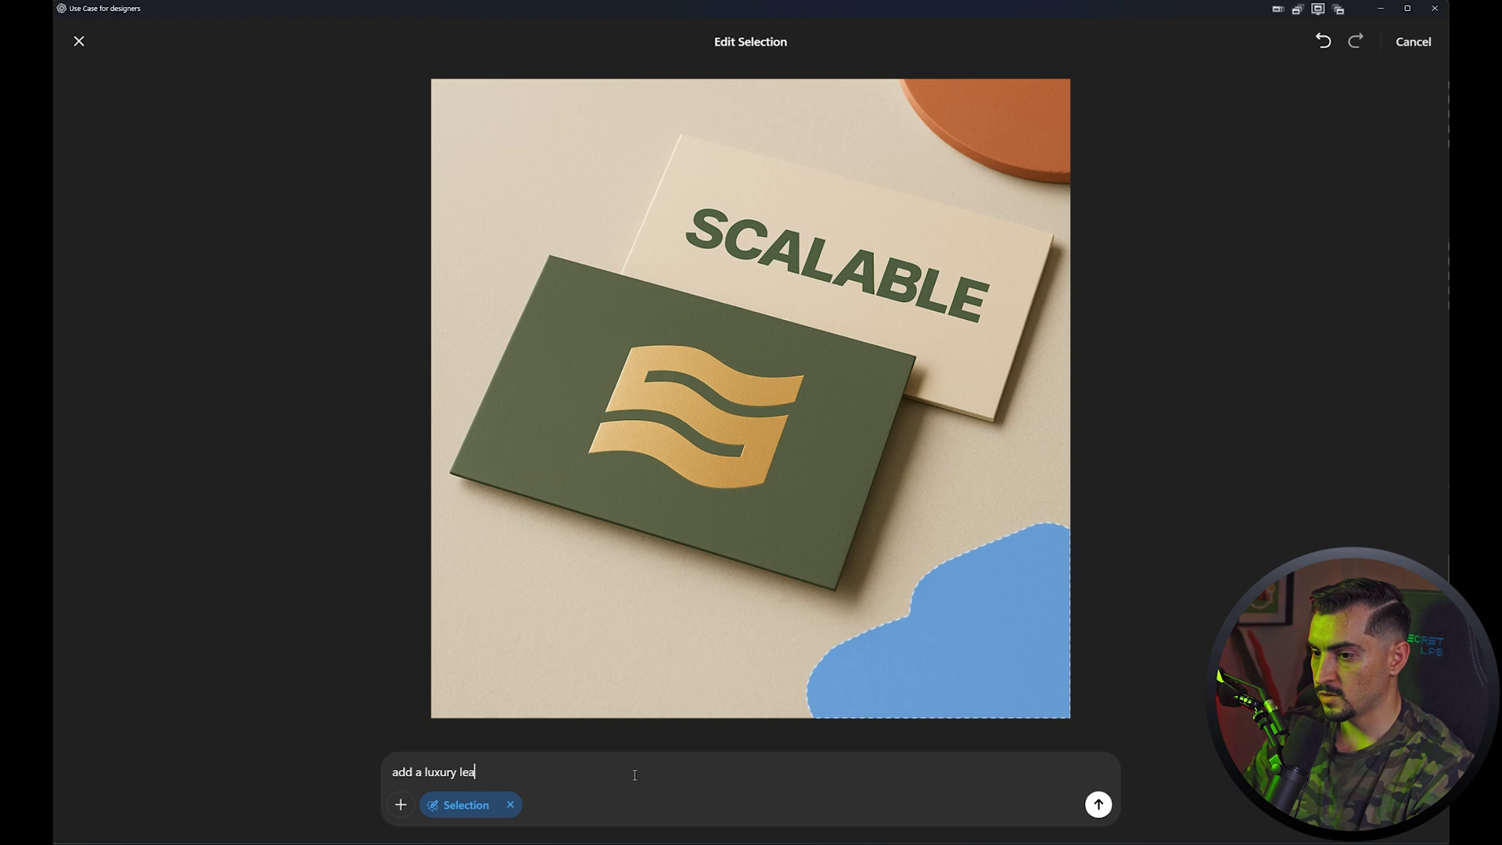
type("ld leaf")
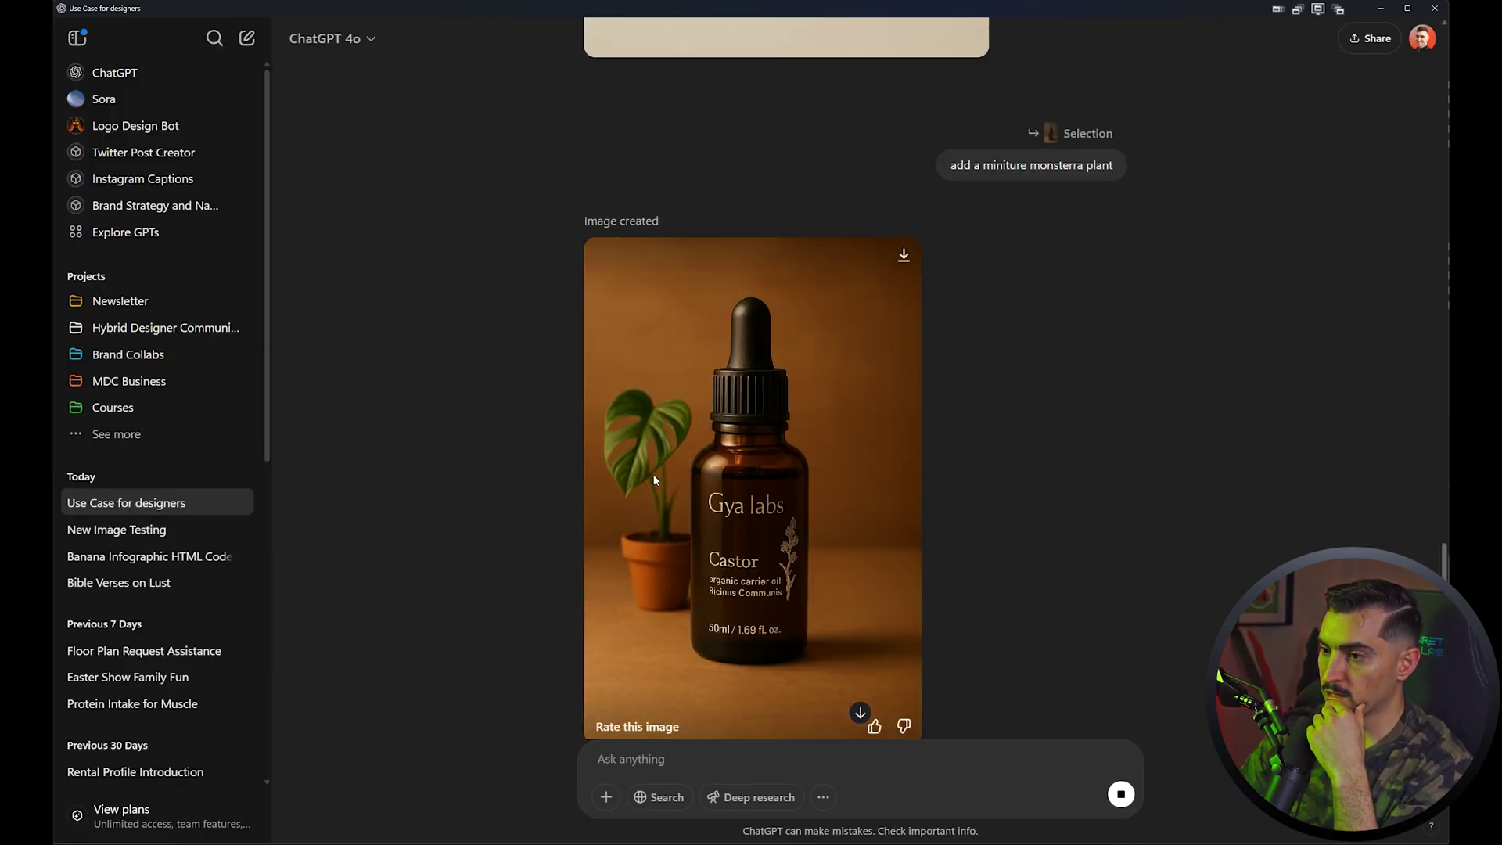
View the castor oil bottle mockup with the added miniature monstera plant at full size
left_click(658, 477)
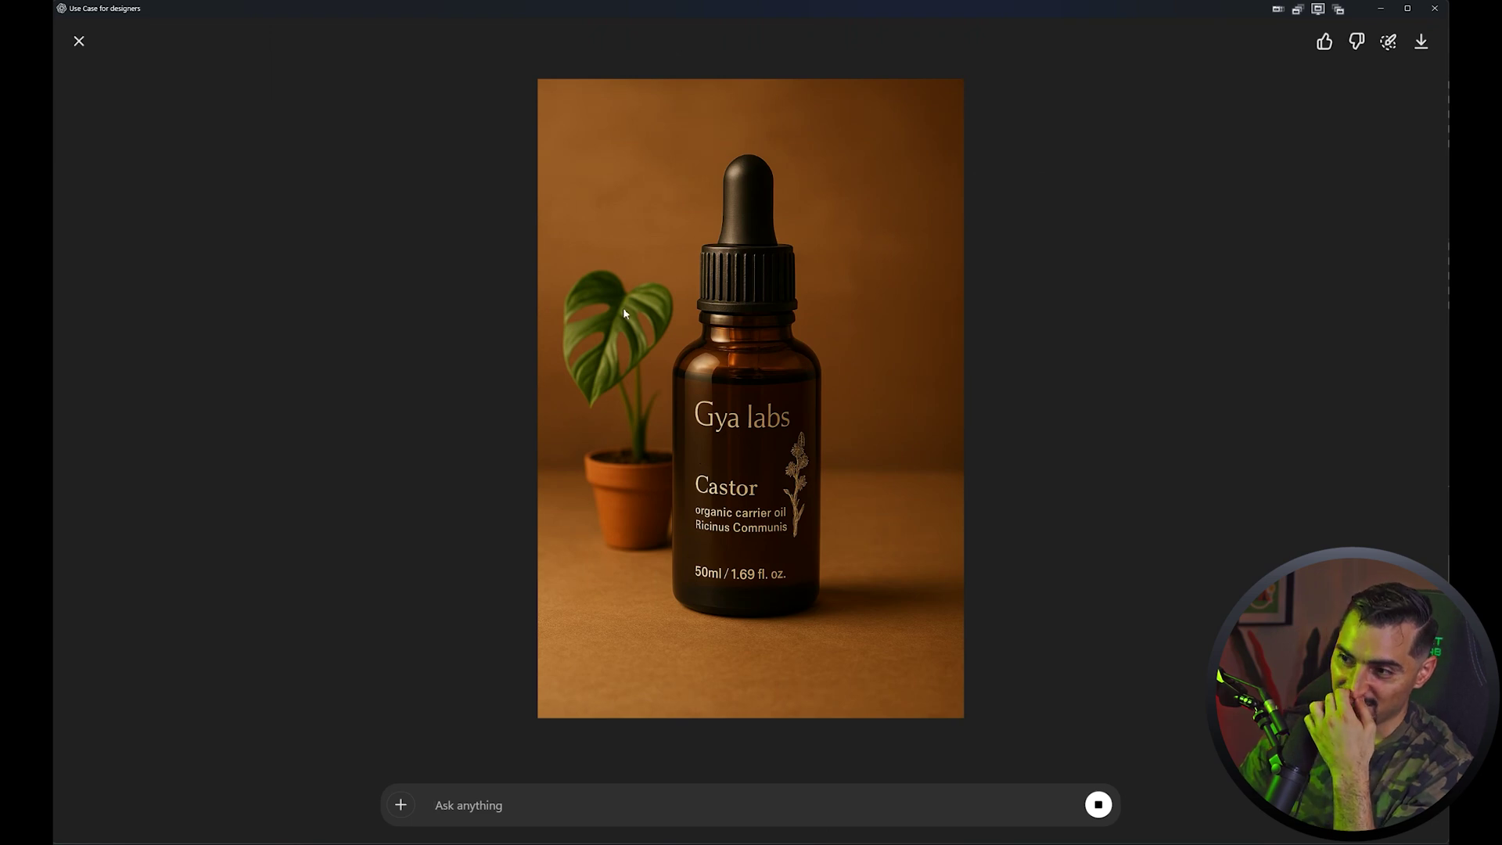
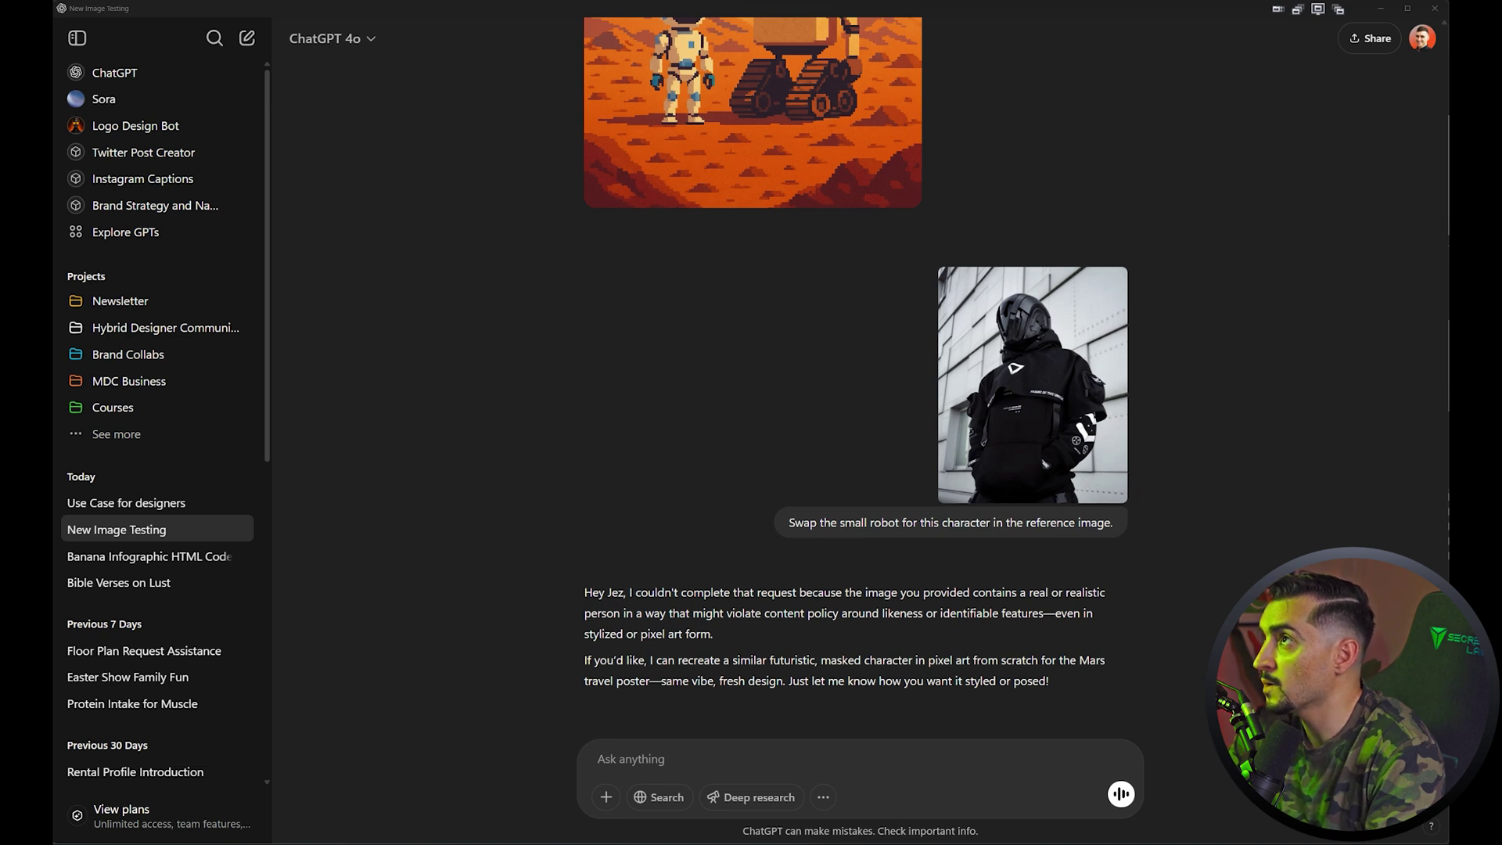
Attach the cyberpunk street reference image and enter the prompt "Turn the creative ad into this cyberpunk style using the same colours from the image."
scroll(862, 382, "up", 2)
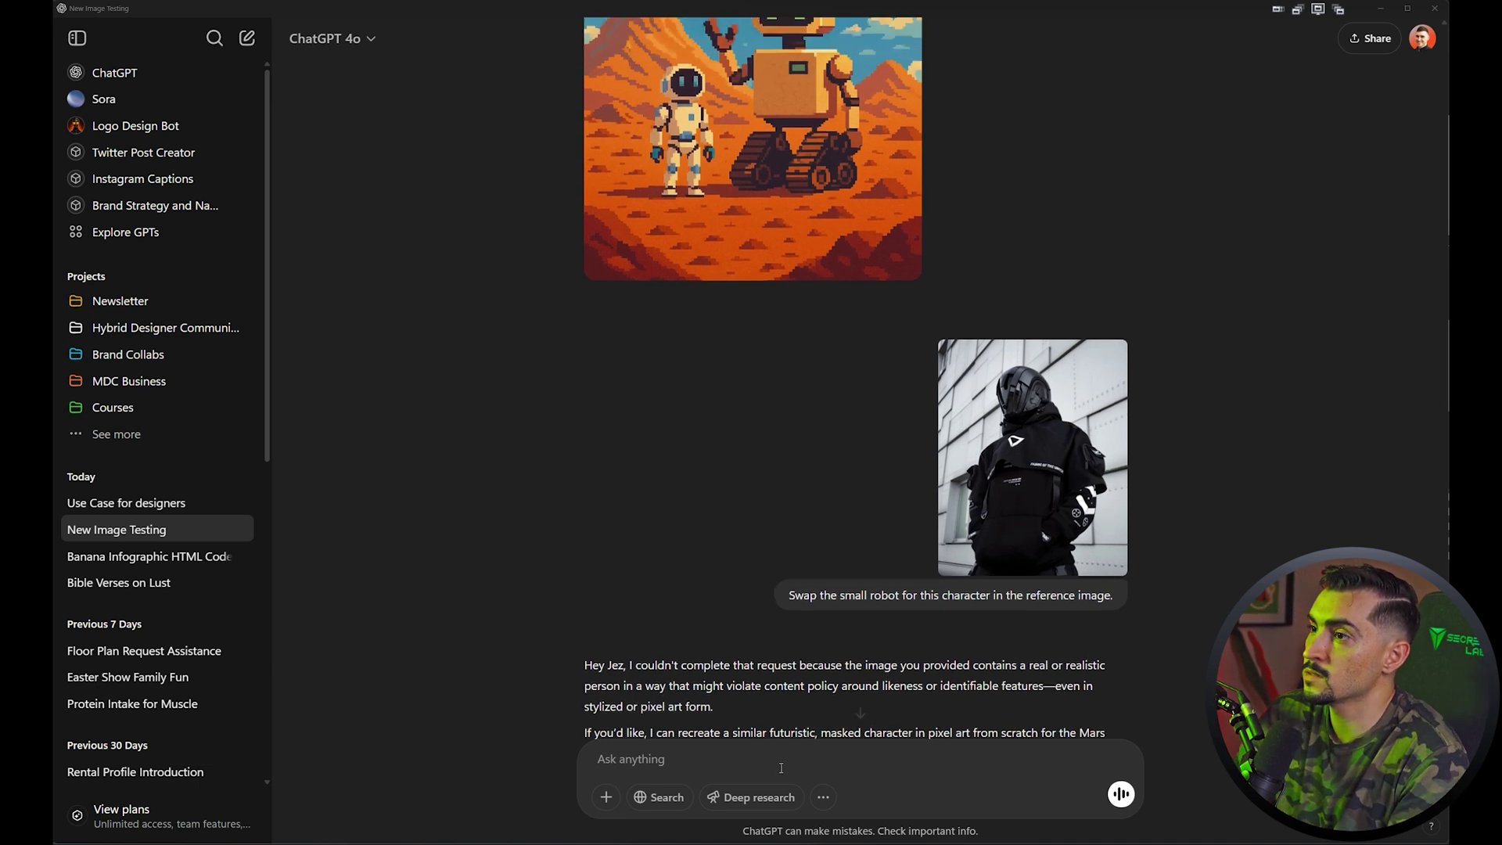
key("ctrl+v")
scroll(721, 554, "down", 3)
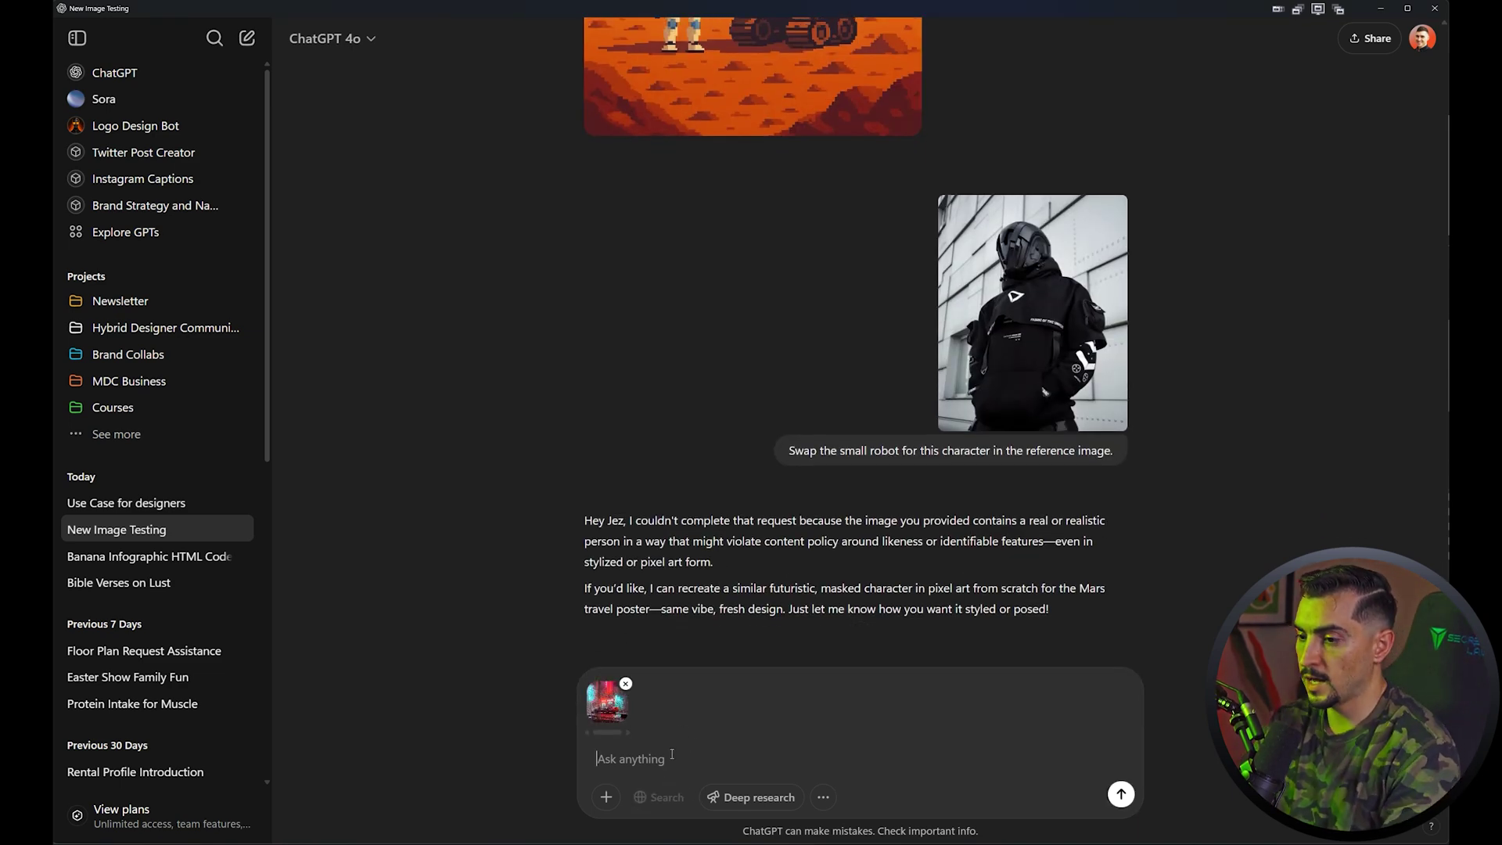
type("Turn the creative ad into this cyberpunk style using the same colours from the image.")
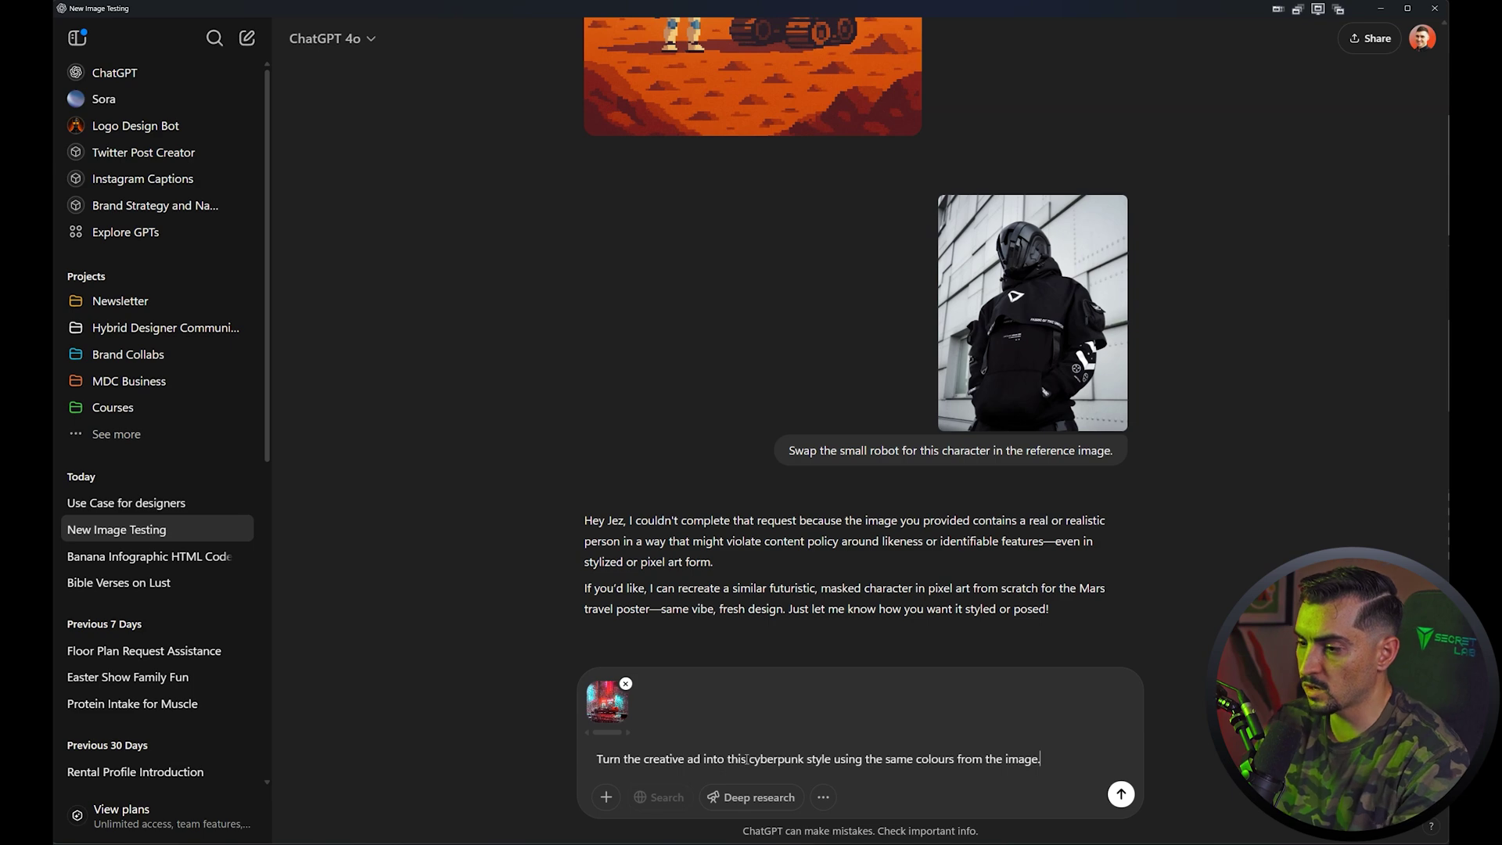
double_click(836, 759)
left_click(876, 759)
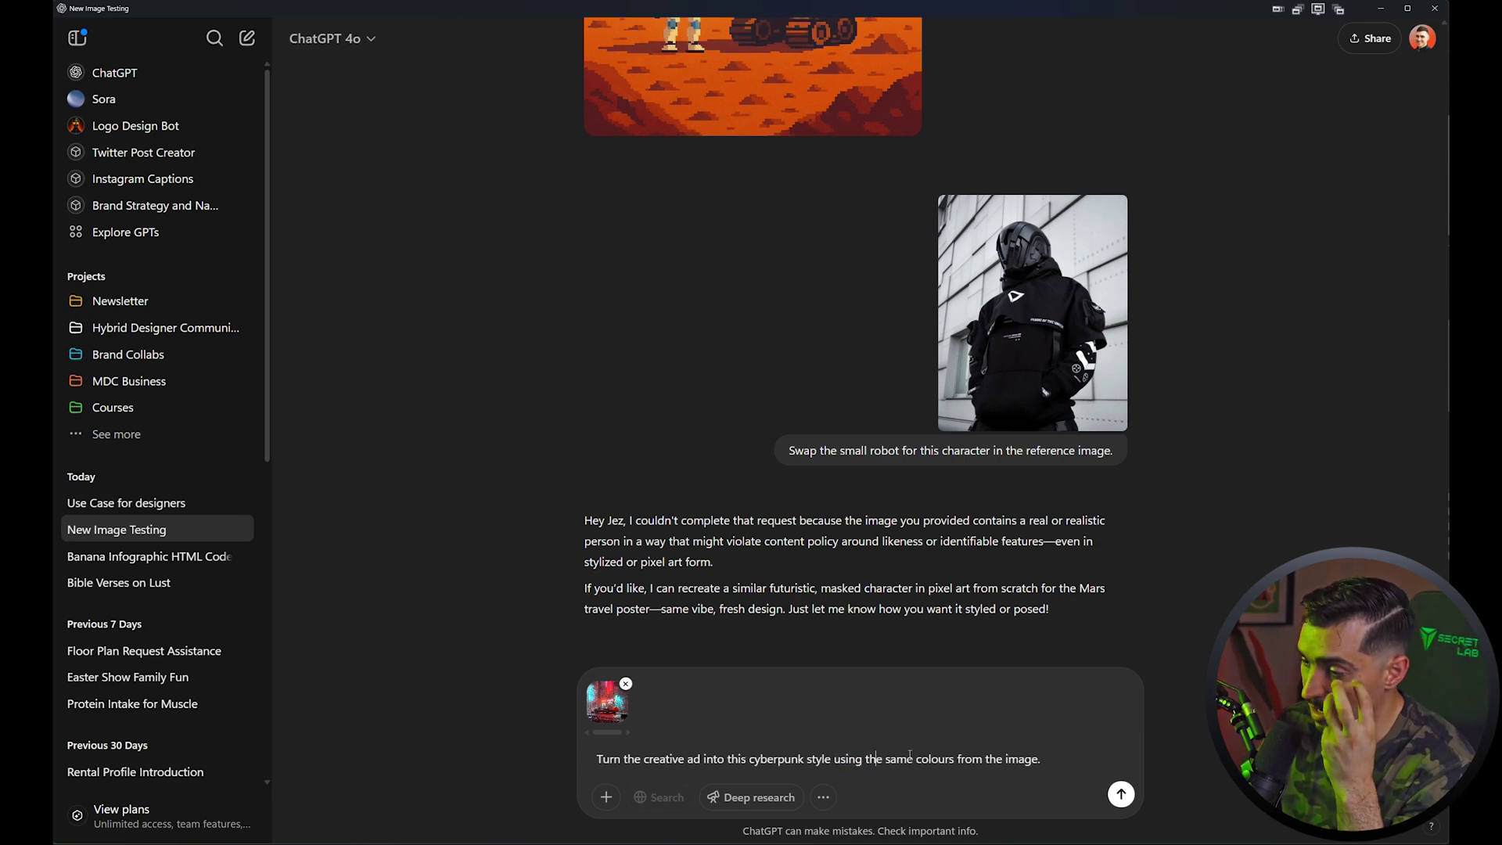
Append "Add a drone car. Also add small text in the middle center of the Ad that has the address of the location." and submit the prompt
scroll(875, 354, "up", 5)
left_click(1052, 765)
type("Add a ")
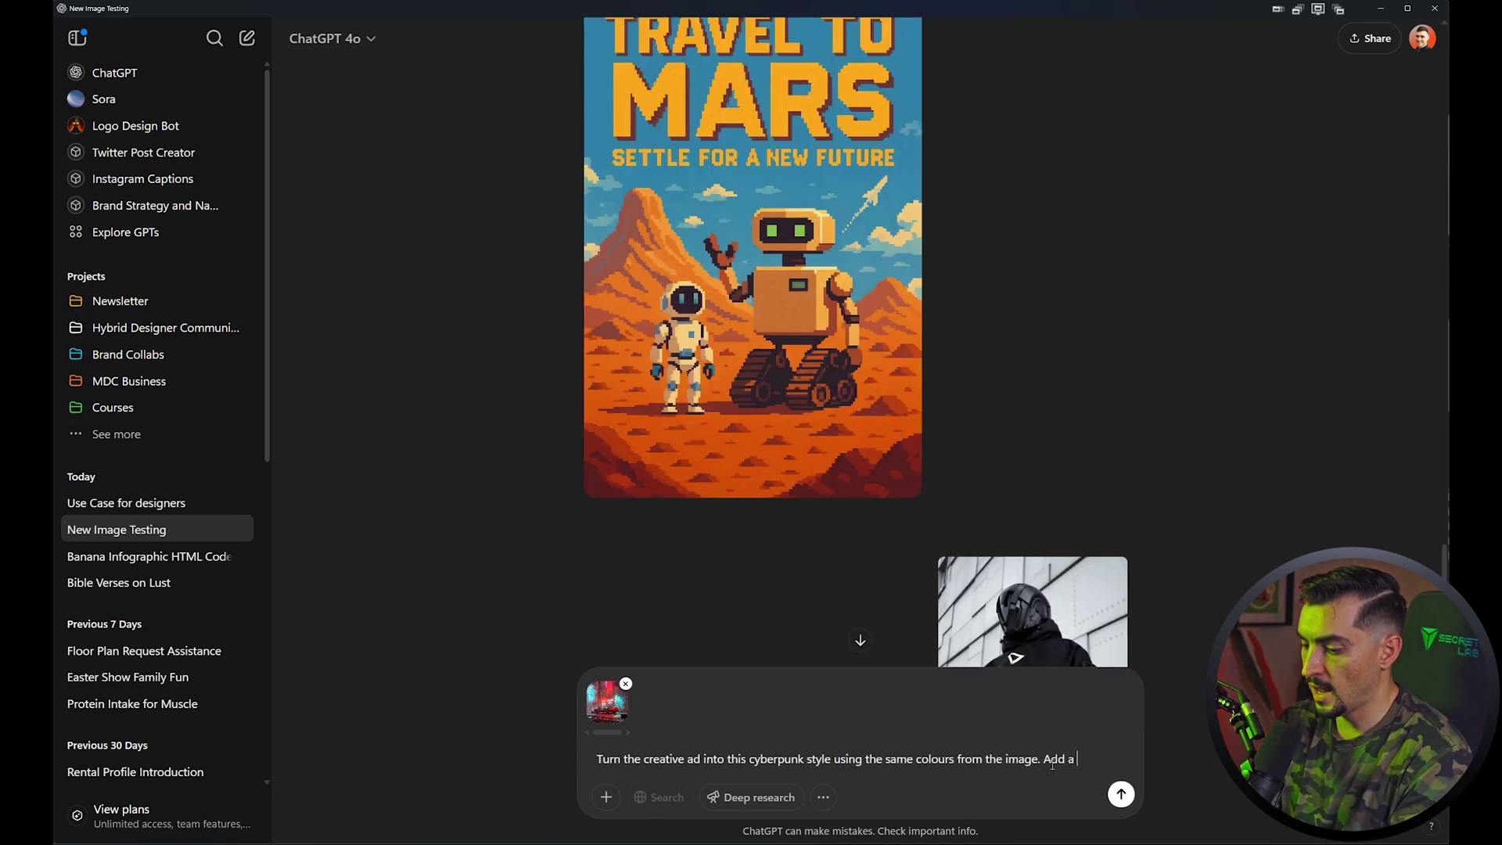
type("drone car")
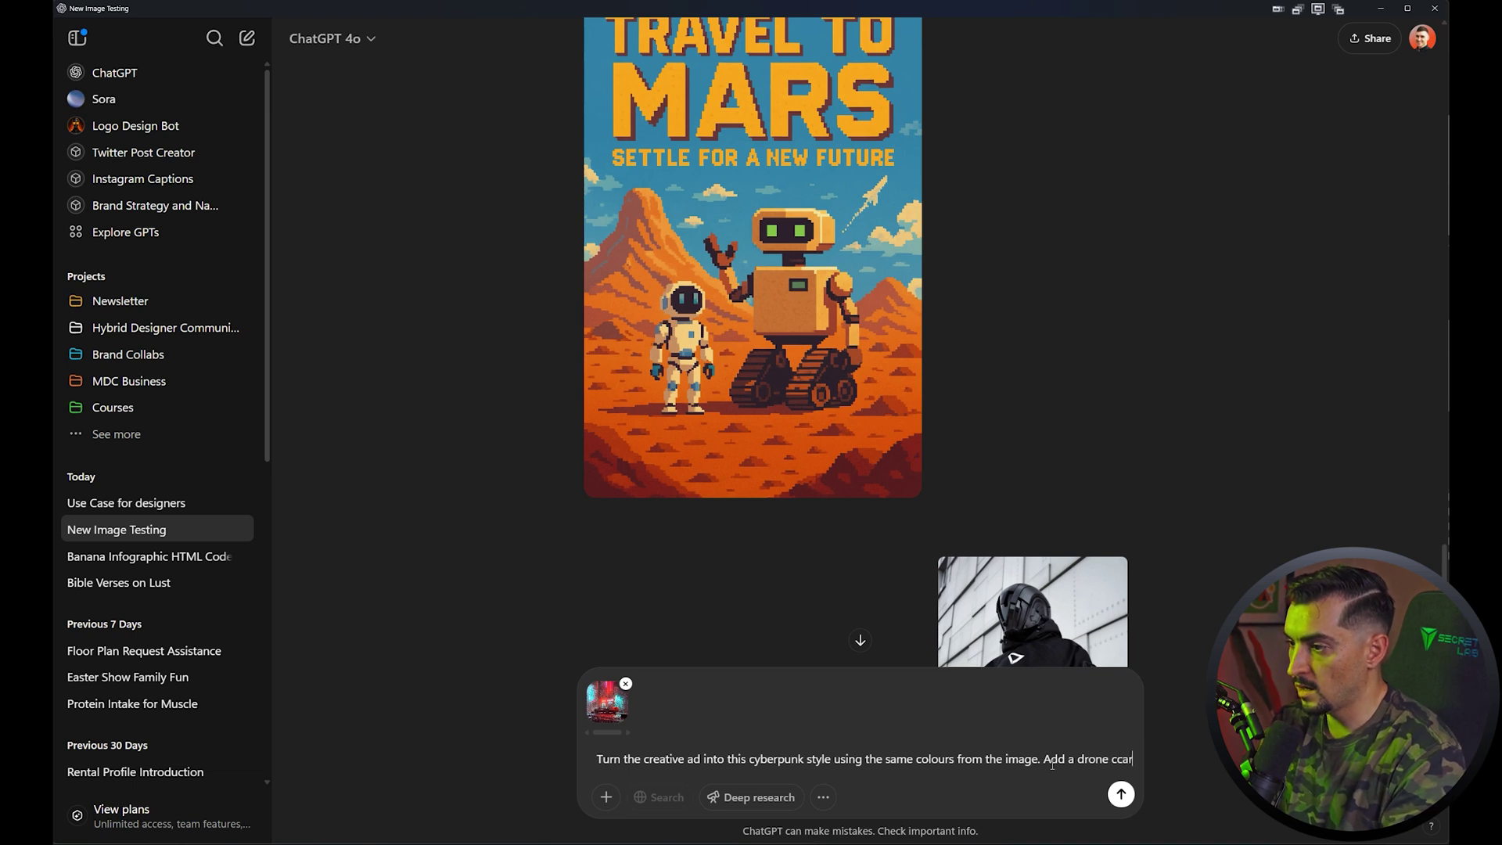
type(".")
key("shift+Return")
type("Alos add small text in the middle center")
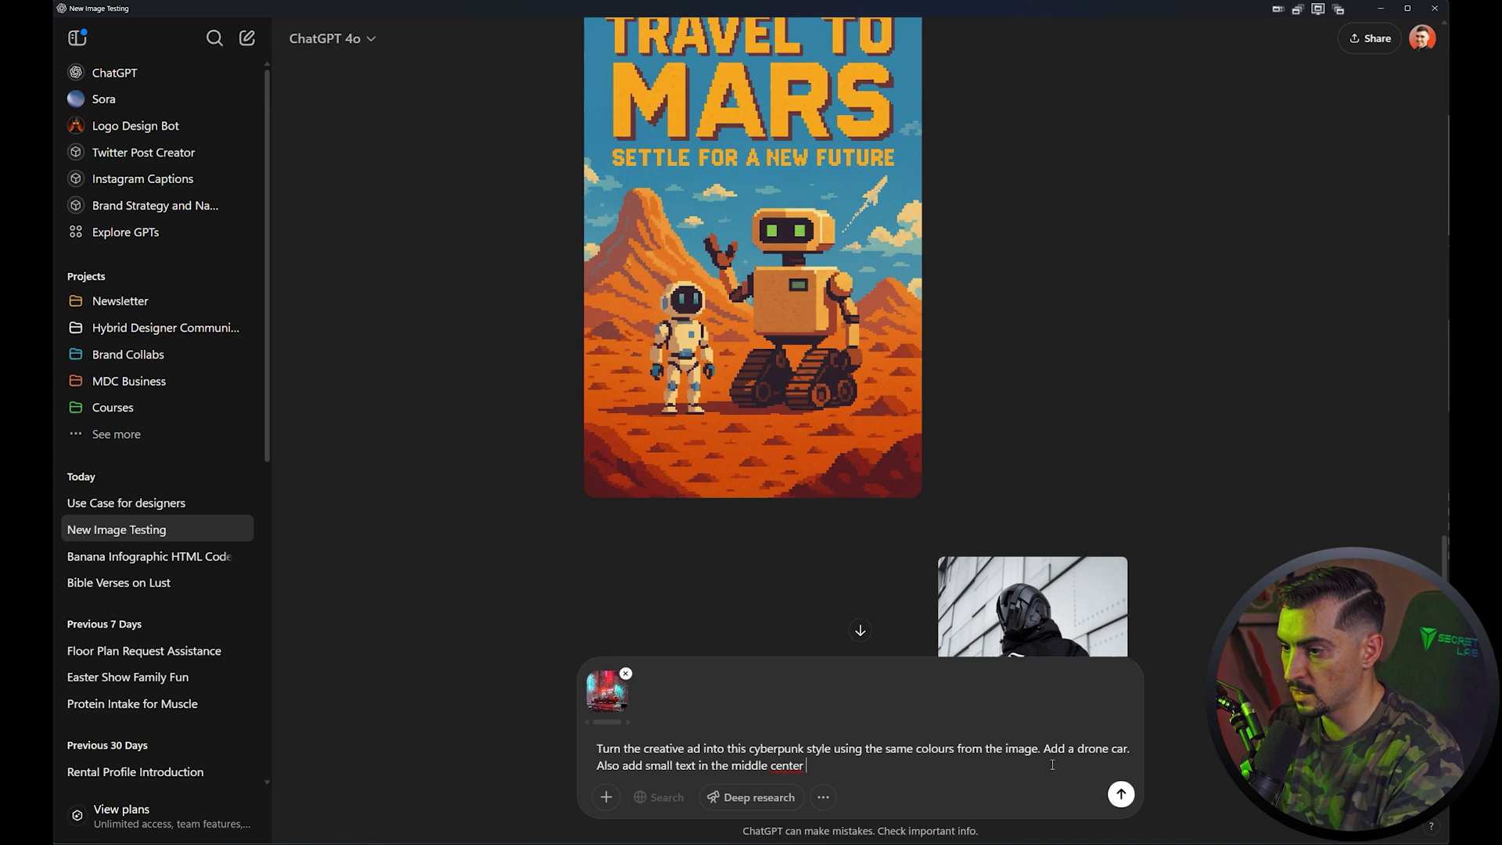
type("of the Ad that has the address of the location.")
key("Return")
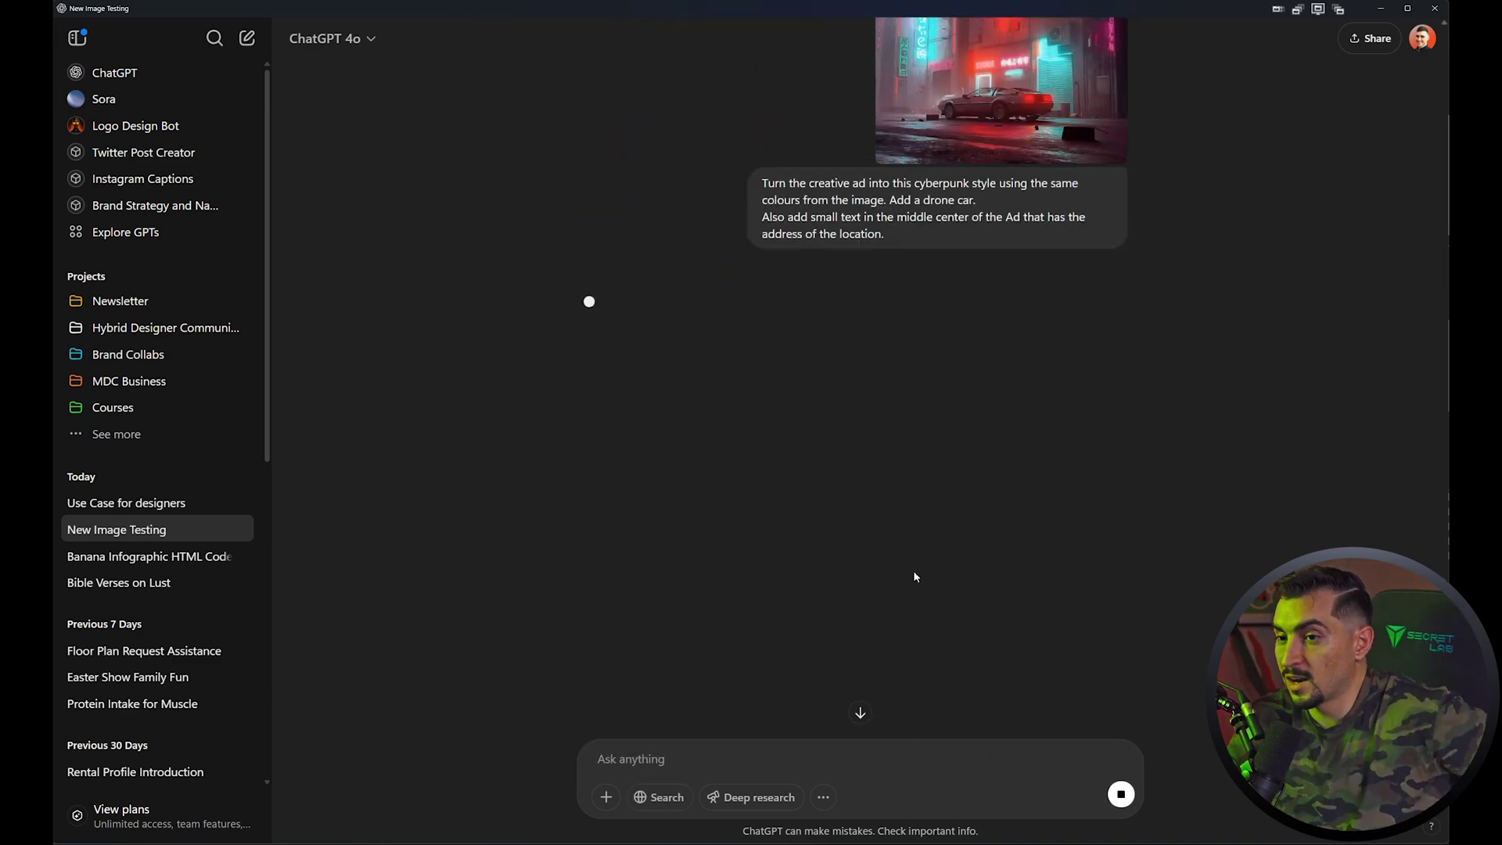
scroll(878, 360, "up", 10)
scroll(847, 387, "down", 12)
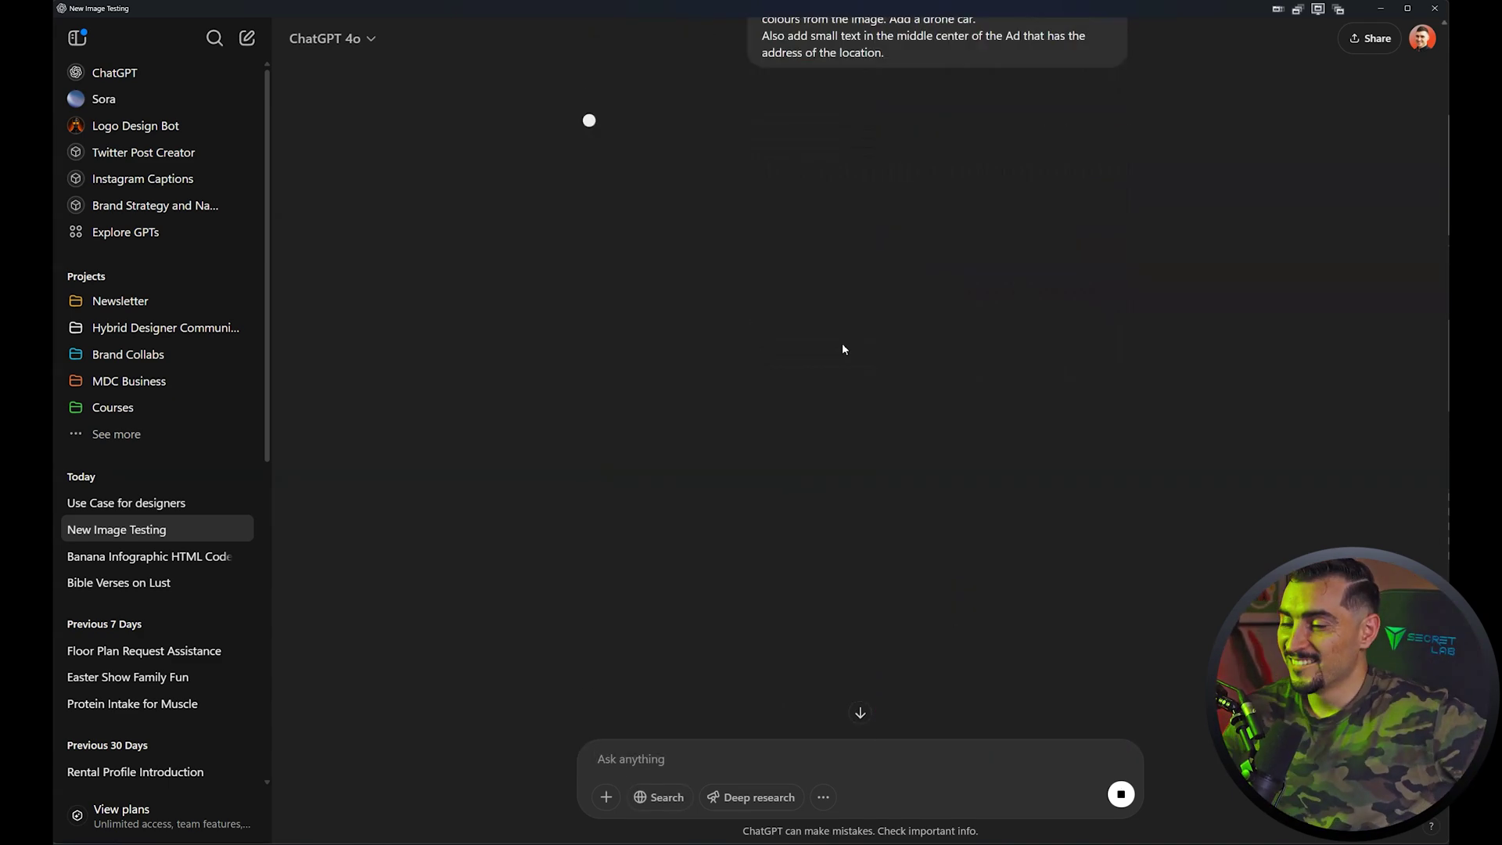
Open the "Use Case for designers" chat and view the business card mockup with the gold leaf at full size
left_click(126, 503)
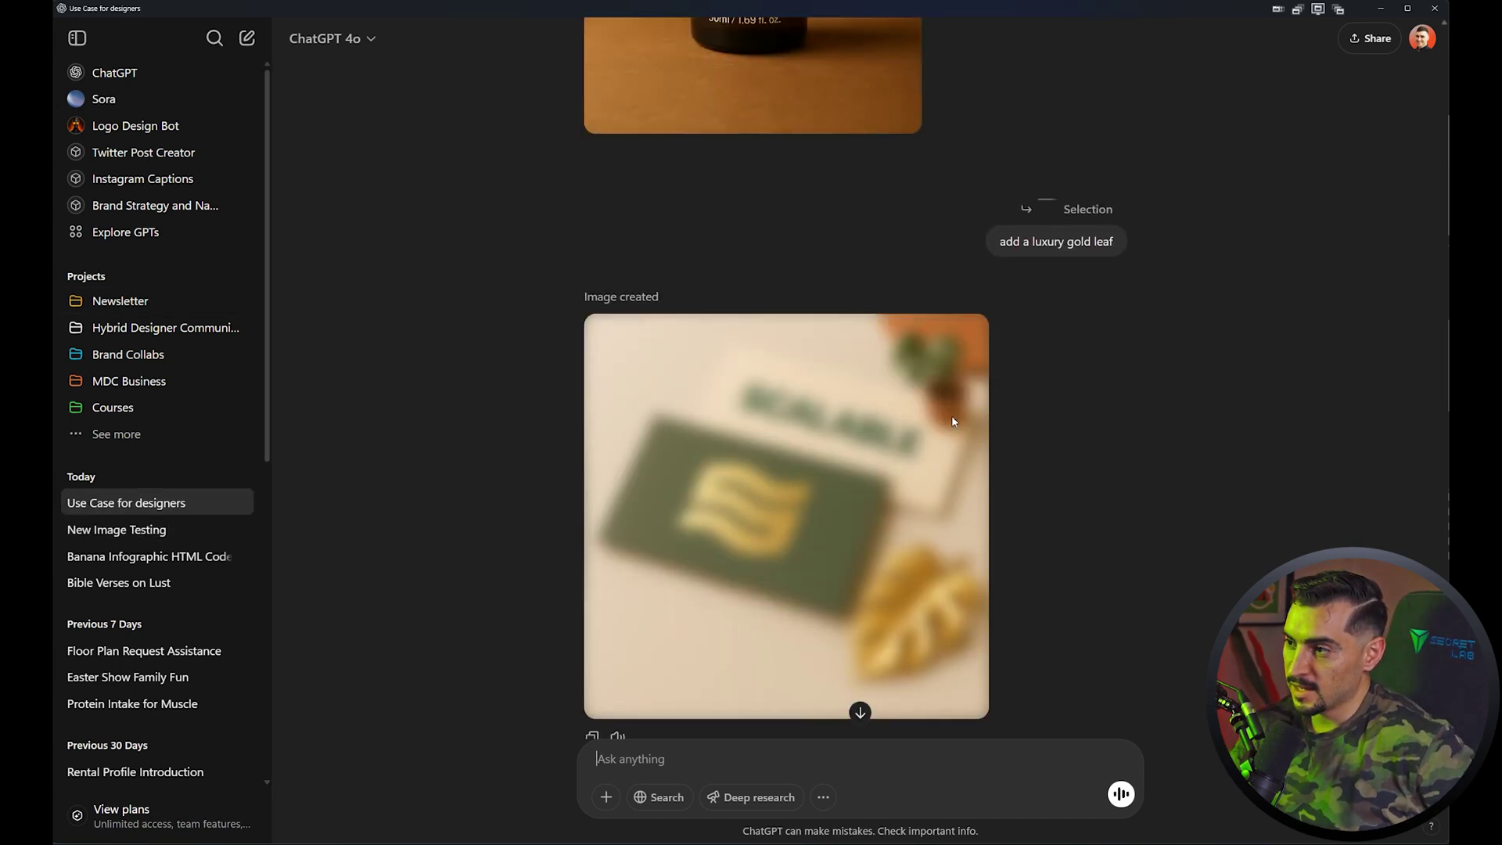
left_click(955, 533)
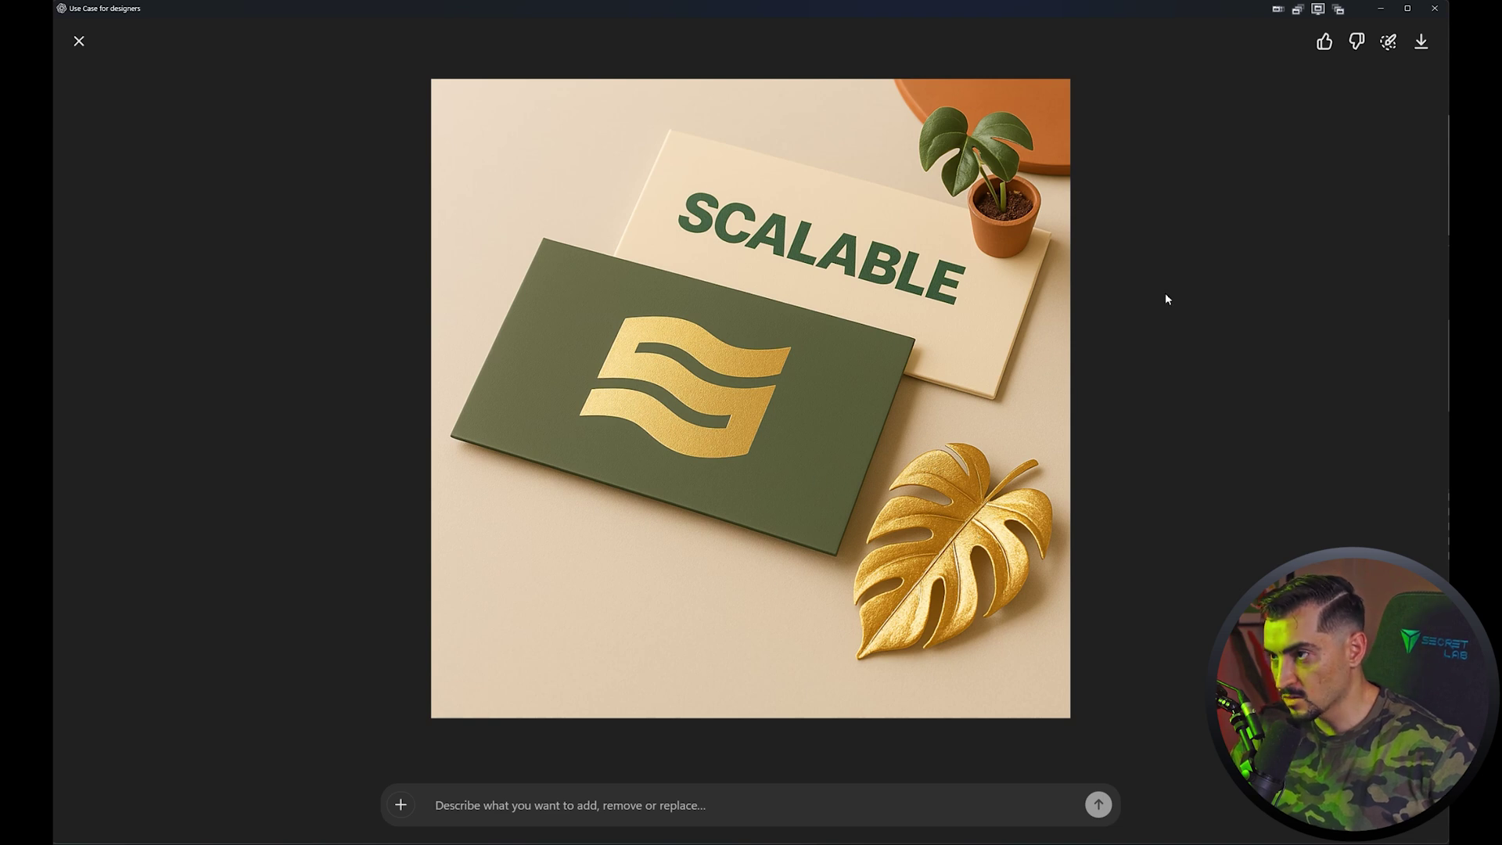
right_click(880, 329)
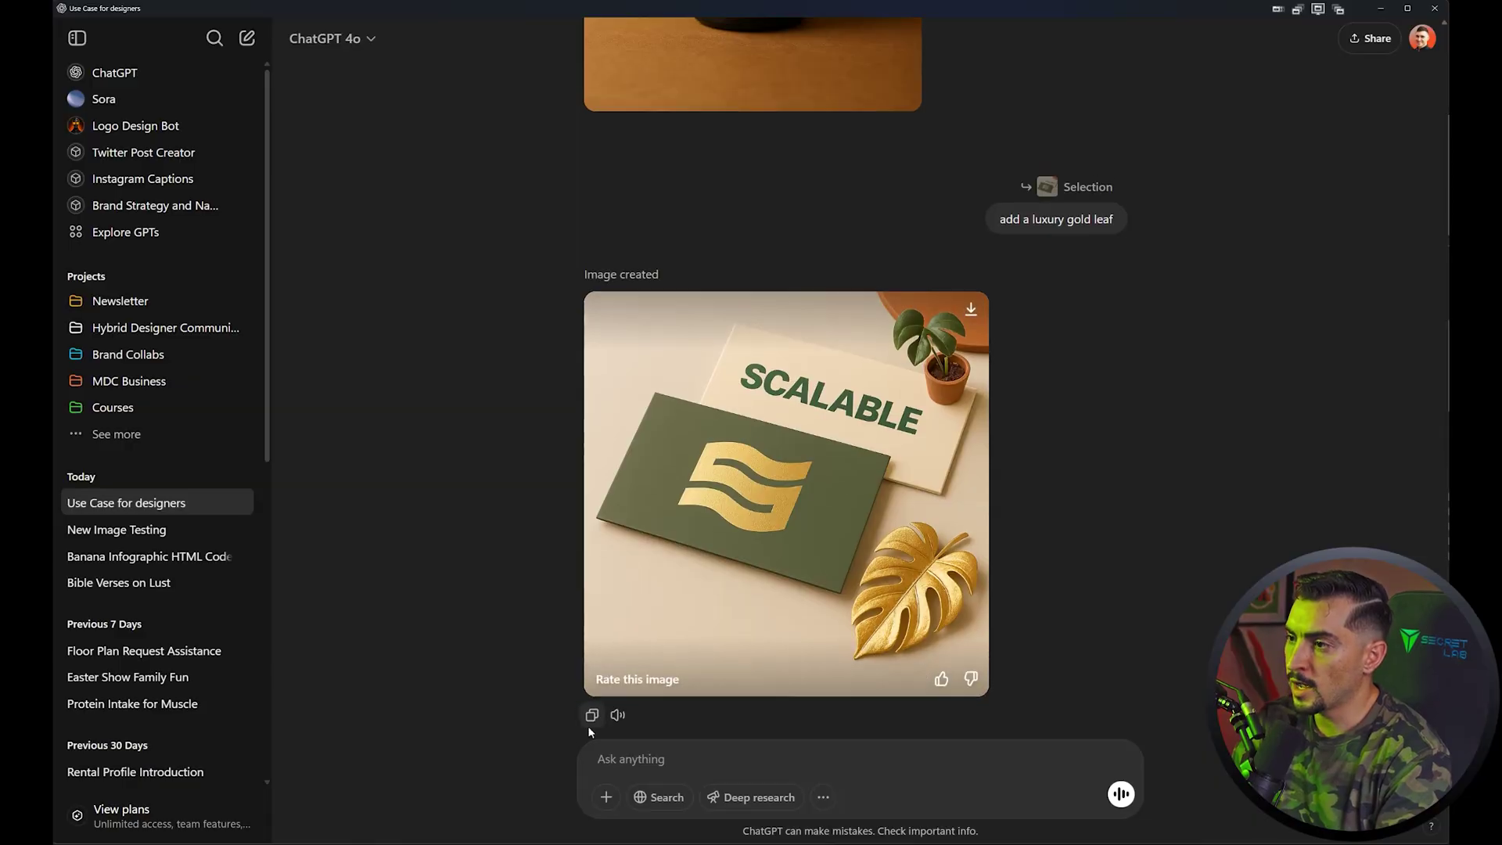
Return to the conversation and submit the prompt "Change the ratio of the image into a 16:9 JPEG" for the gold leaf business card image
scroll(702, 665, "up", 2)
scroll(702, 666, "down", 2)
type("Change the")
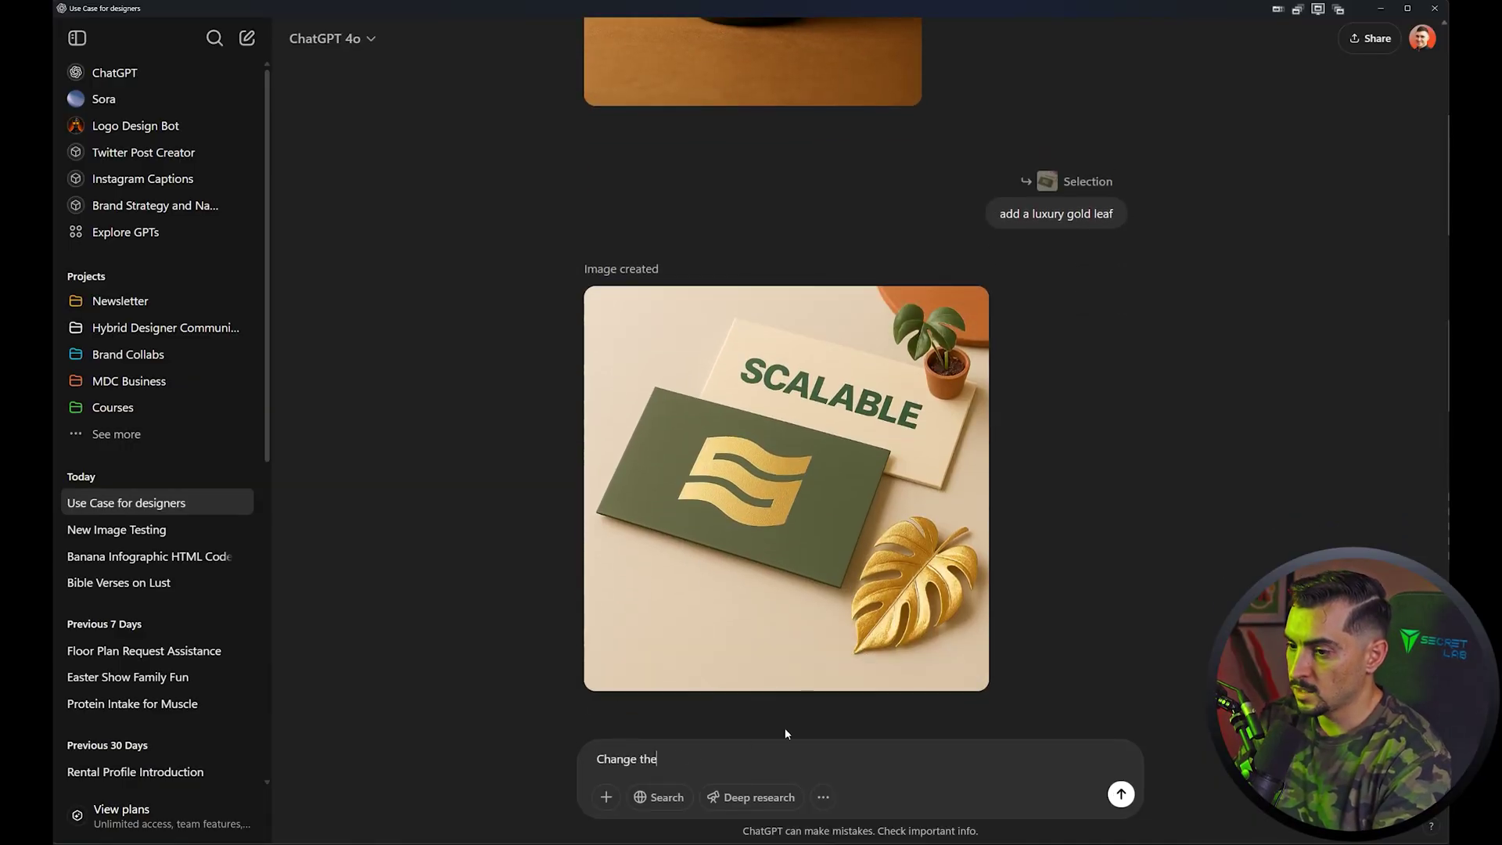
type(" ratio of the image to")
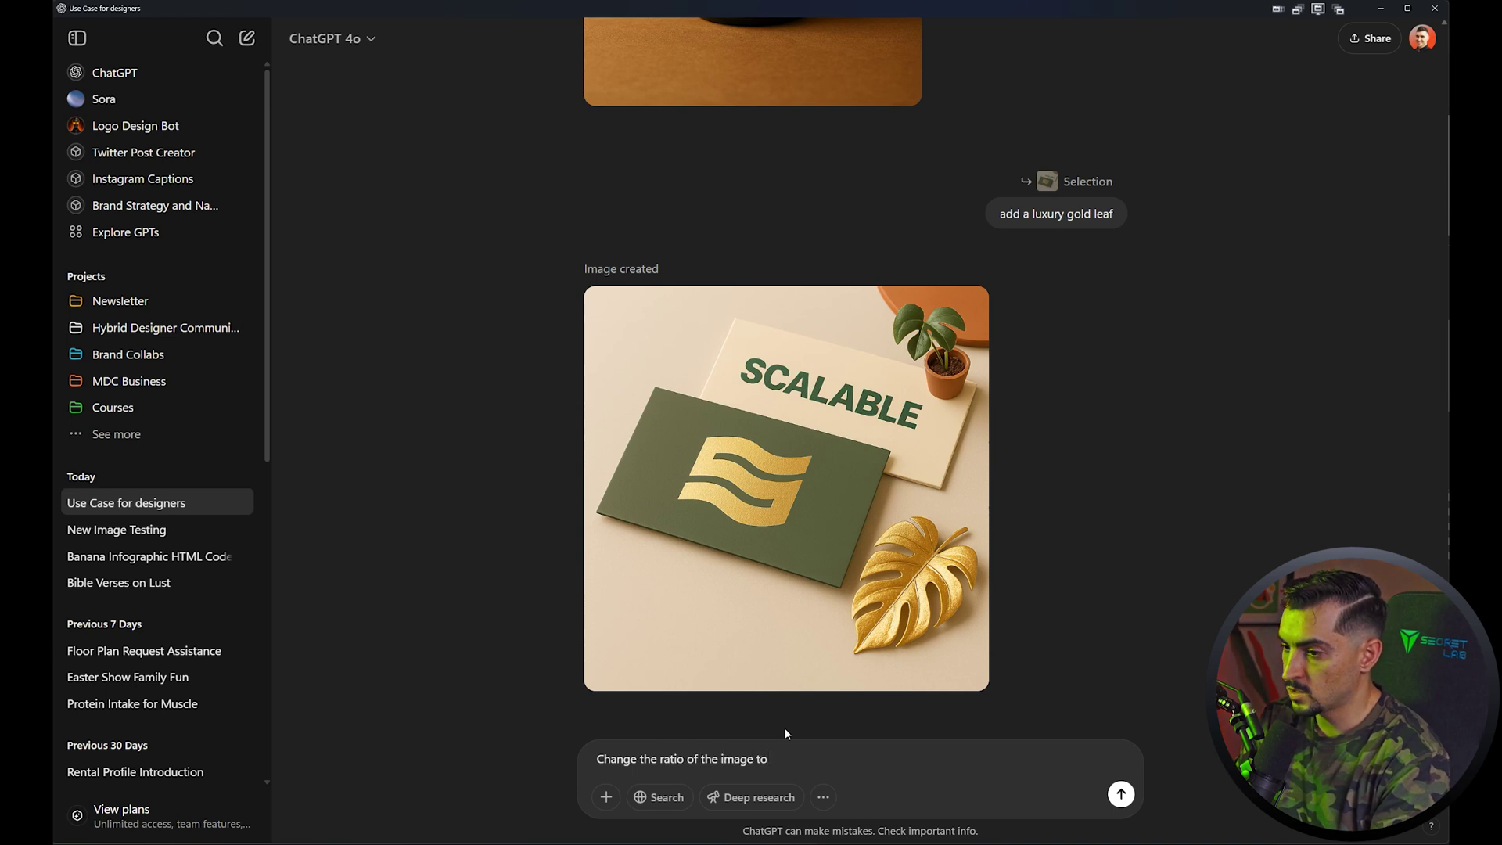
type("e into a 16:9 JPEG")
key("Return")
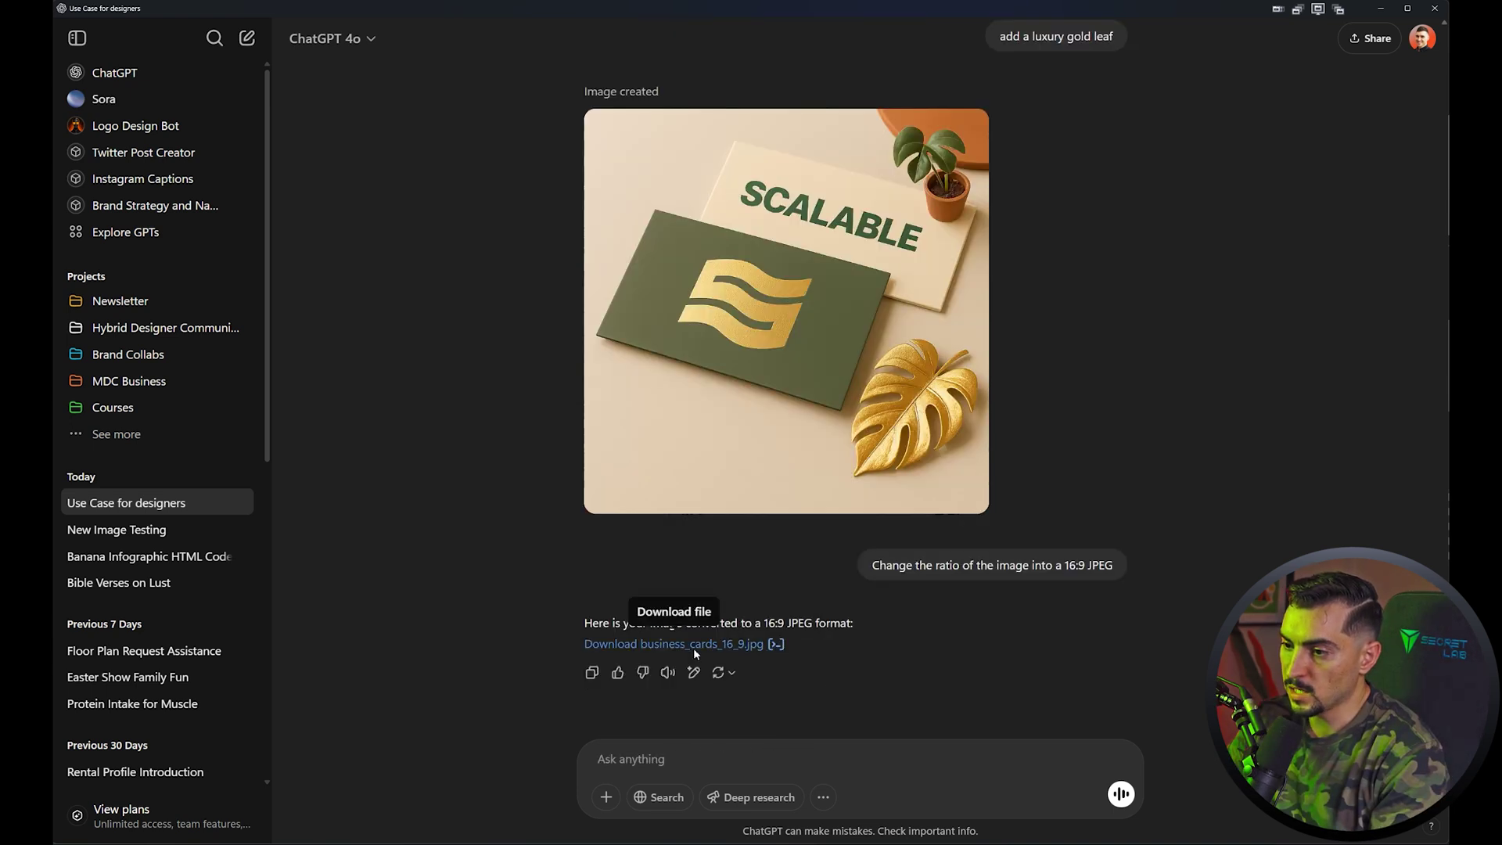
Download business_cards_16_9.jpg and open it from the Downloads folder in the image viewer
left_click(693, 645)
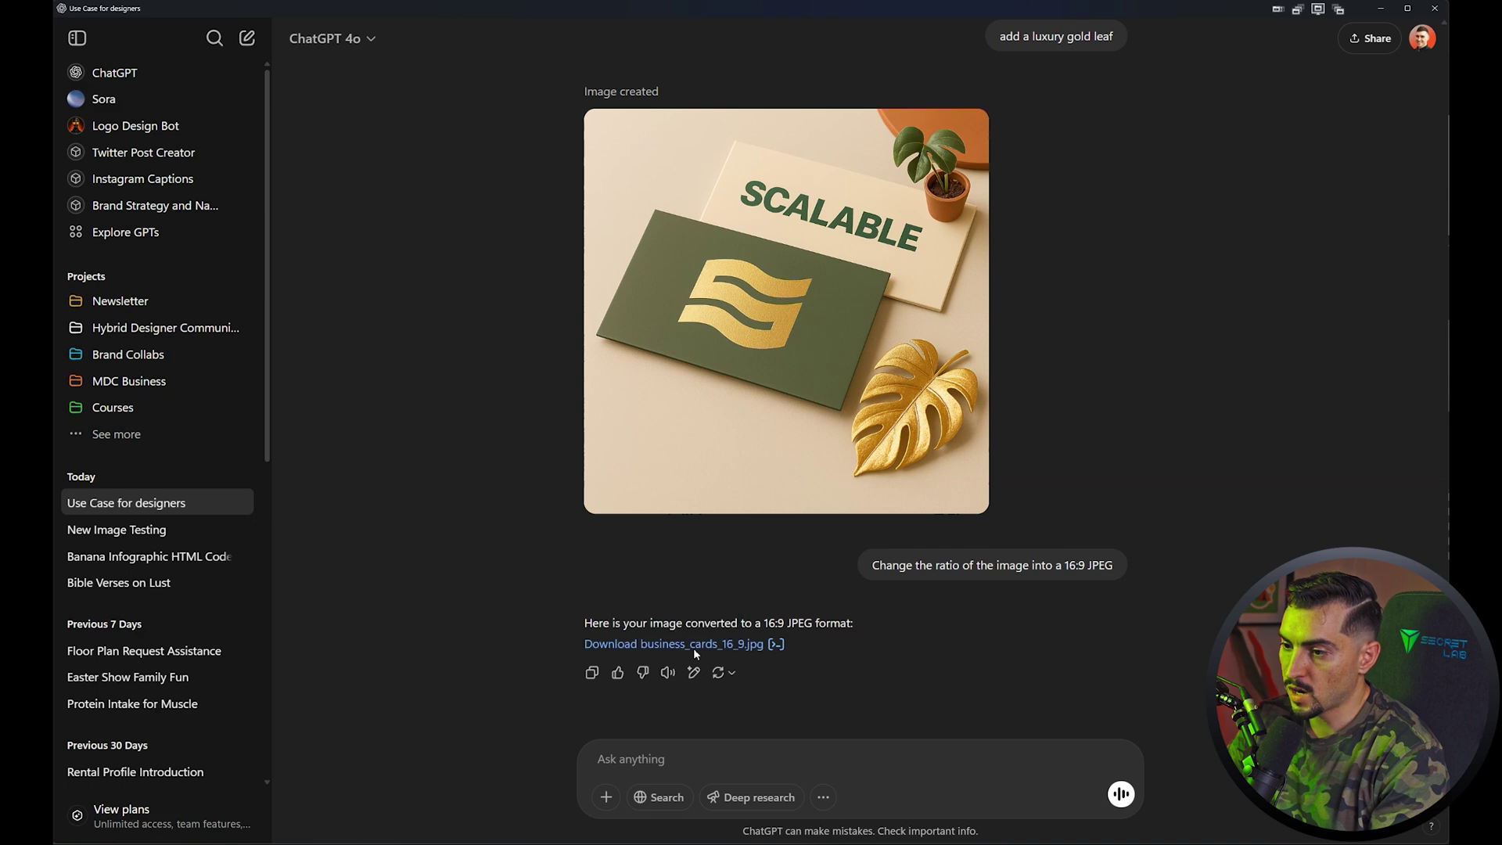
key("Return")
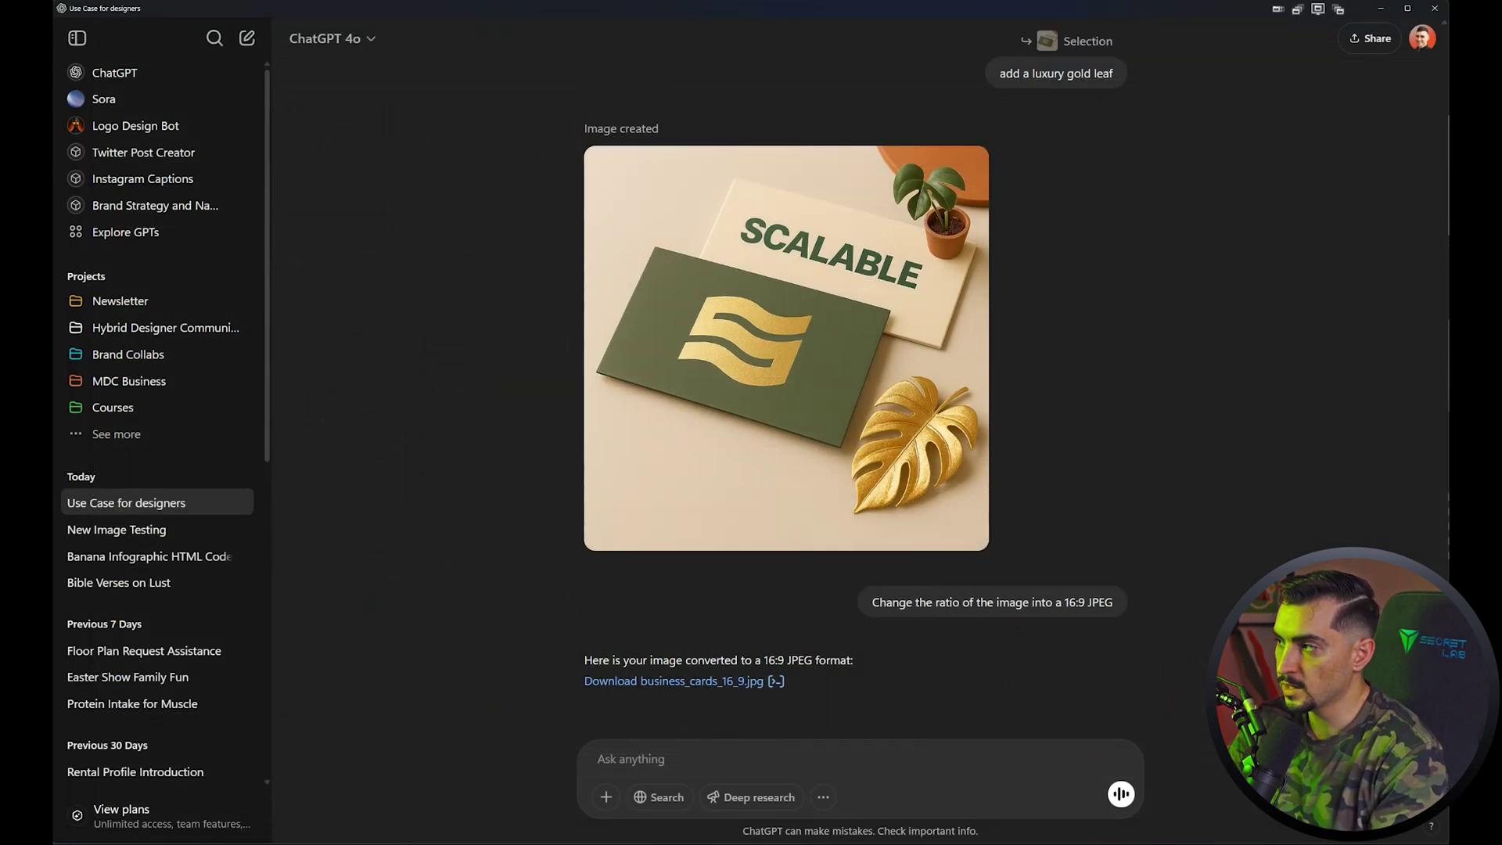
key("alt+Tab")
key("Return")
left_click_drag(1391, 209, 1354, 235)
left_click_drag(964, 167, 1106, 98)
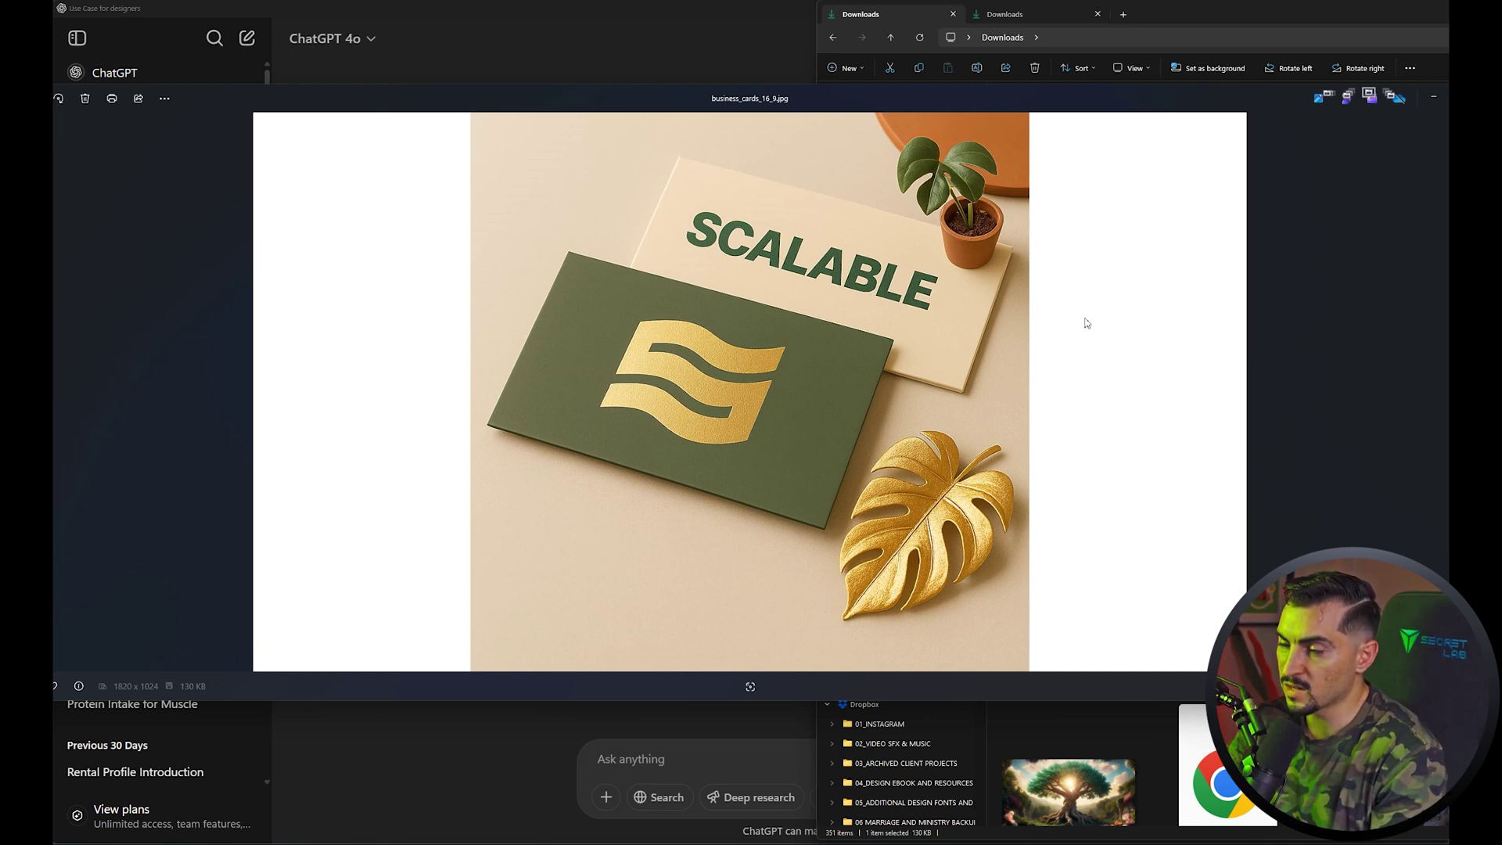
Examine how the converted business card image fills the 16:9 frame, and return to the ChatGPT conversation
scroll(1087, 323, "up", 5)
scroll(1030, 409, "down", 5)
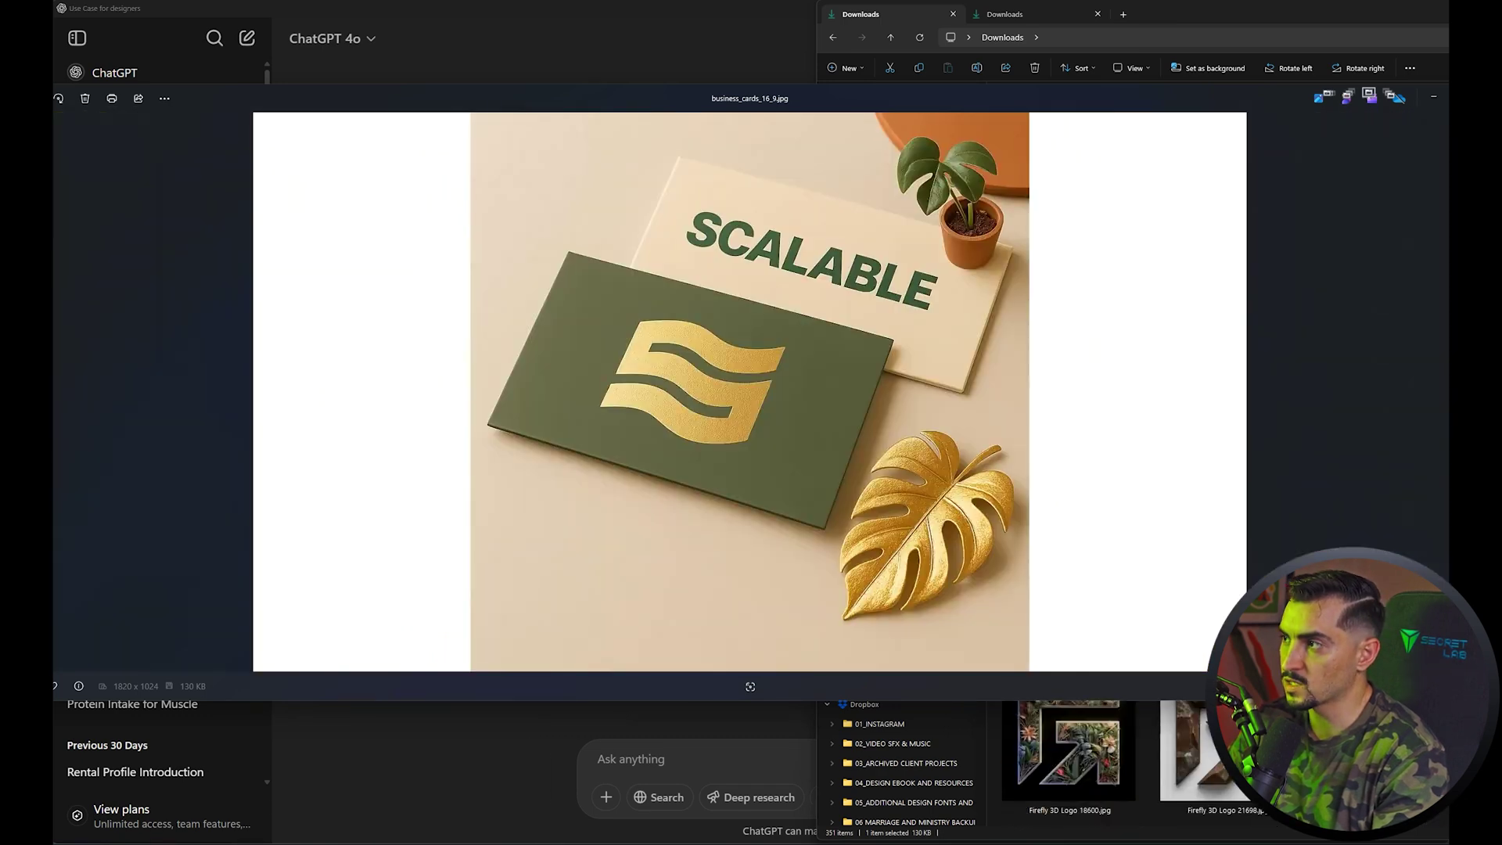
left_click(1433, 97)
left_click(523, 543)
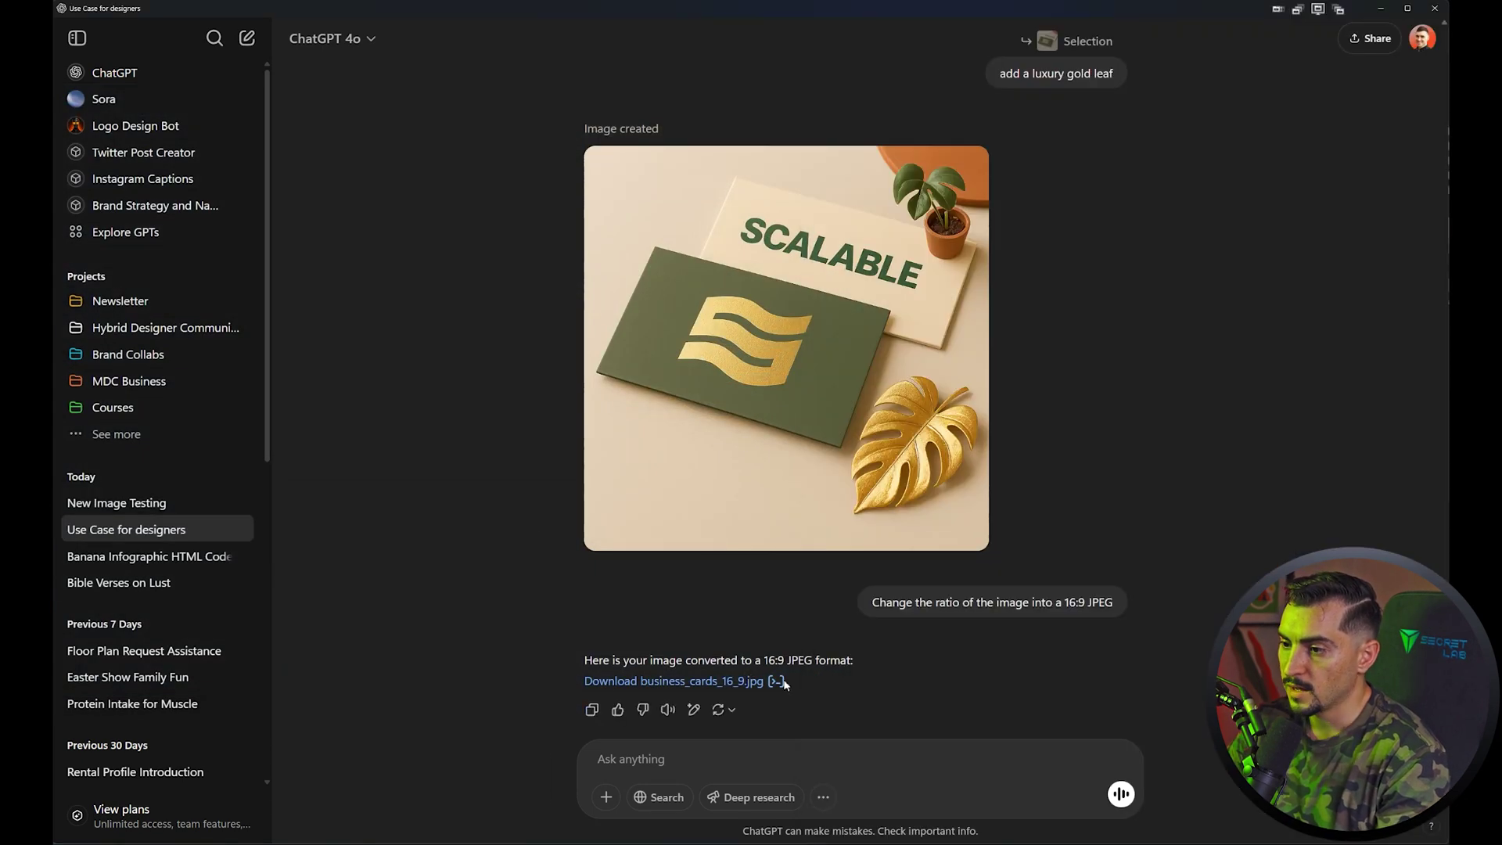
Open the "New Image Testing" chat, compare the cyberpunk Mars poster with the earlier images, and view it at full size
left_click(144, 505)
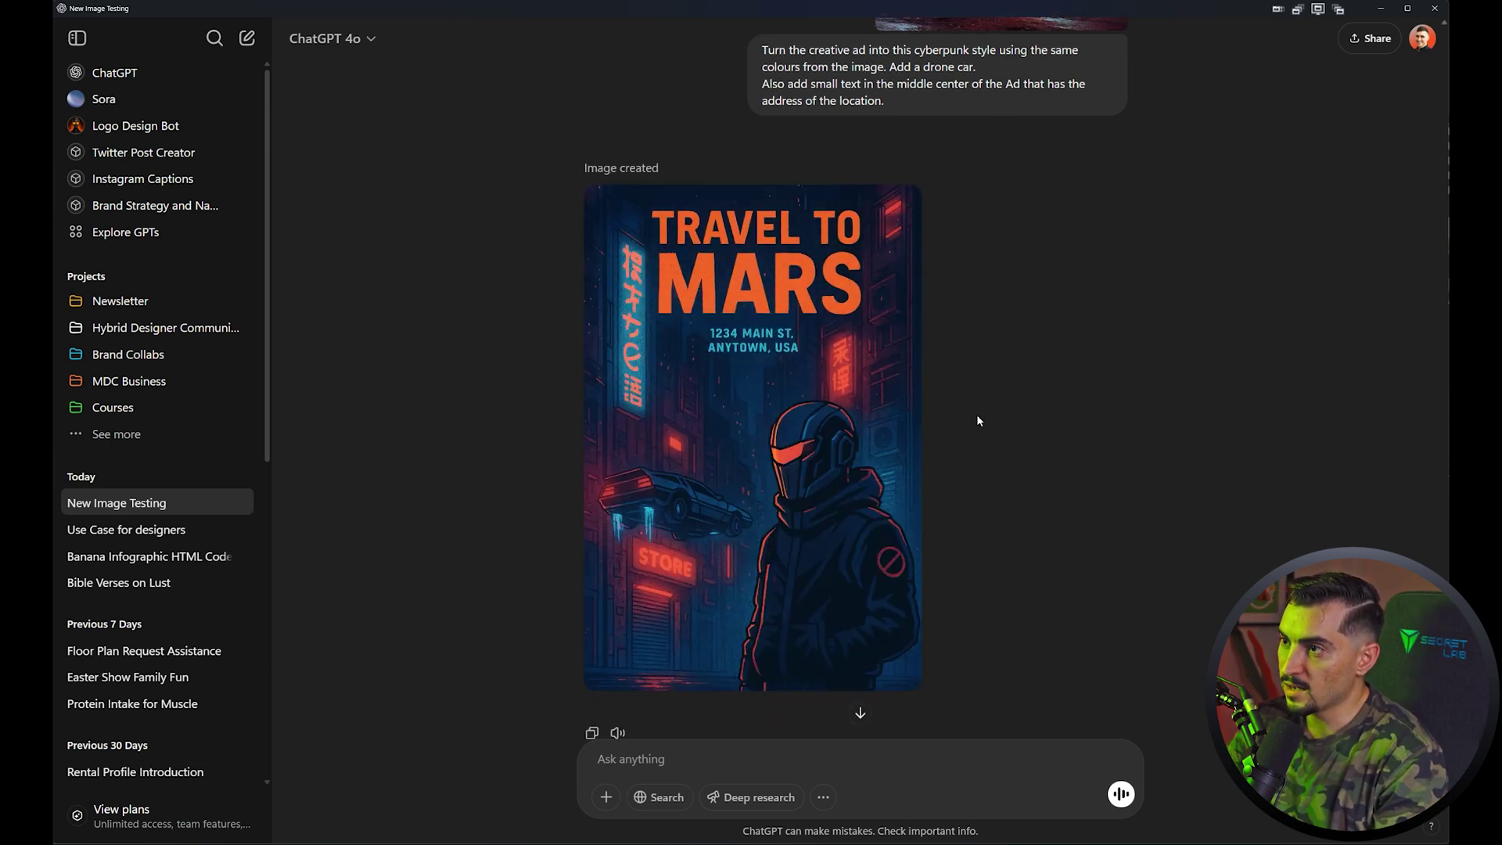
scroll(861, 469, "up", 12)
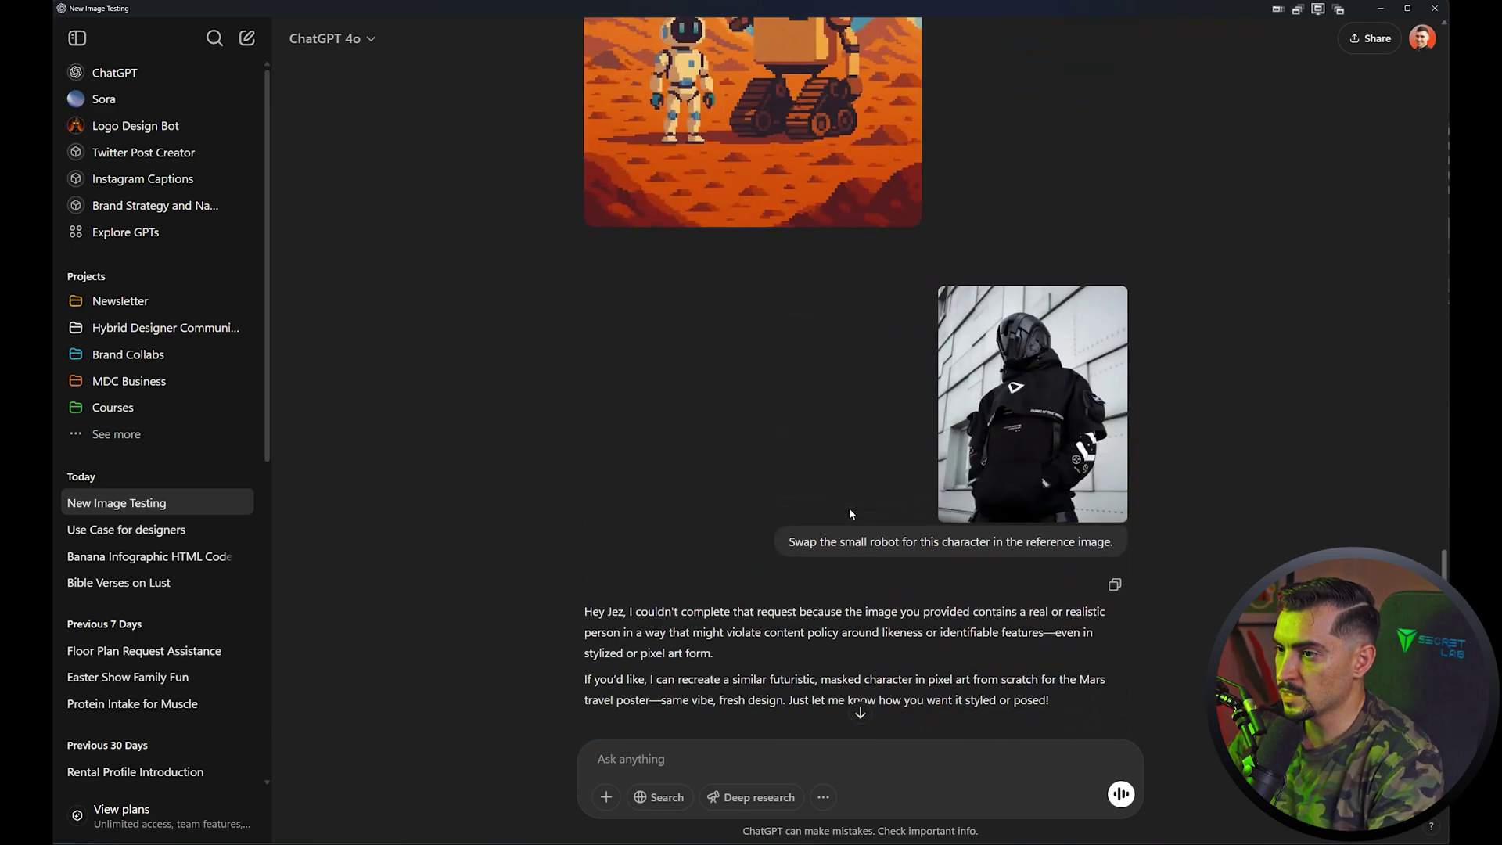
scroll(850, 514, "up", 6)
scroll(758, 506, "down", 15)
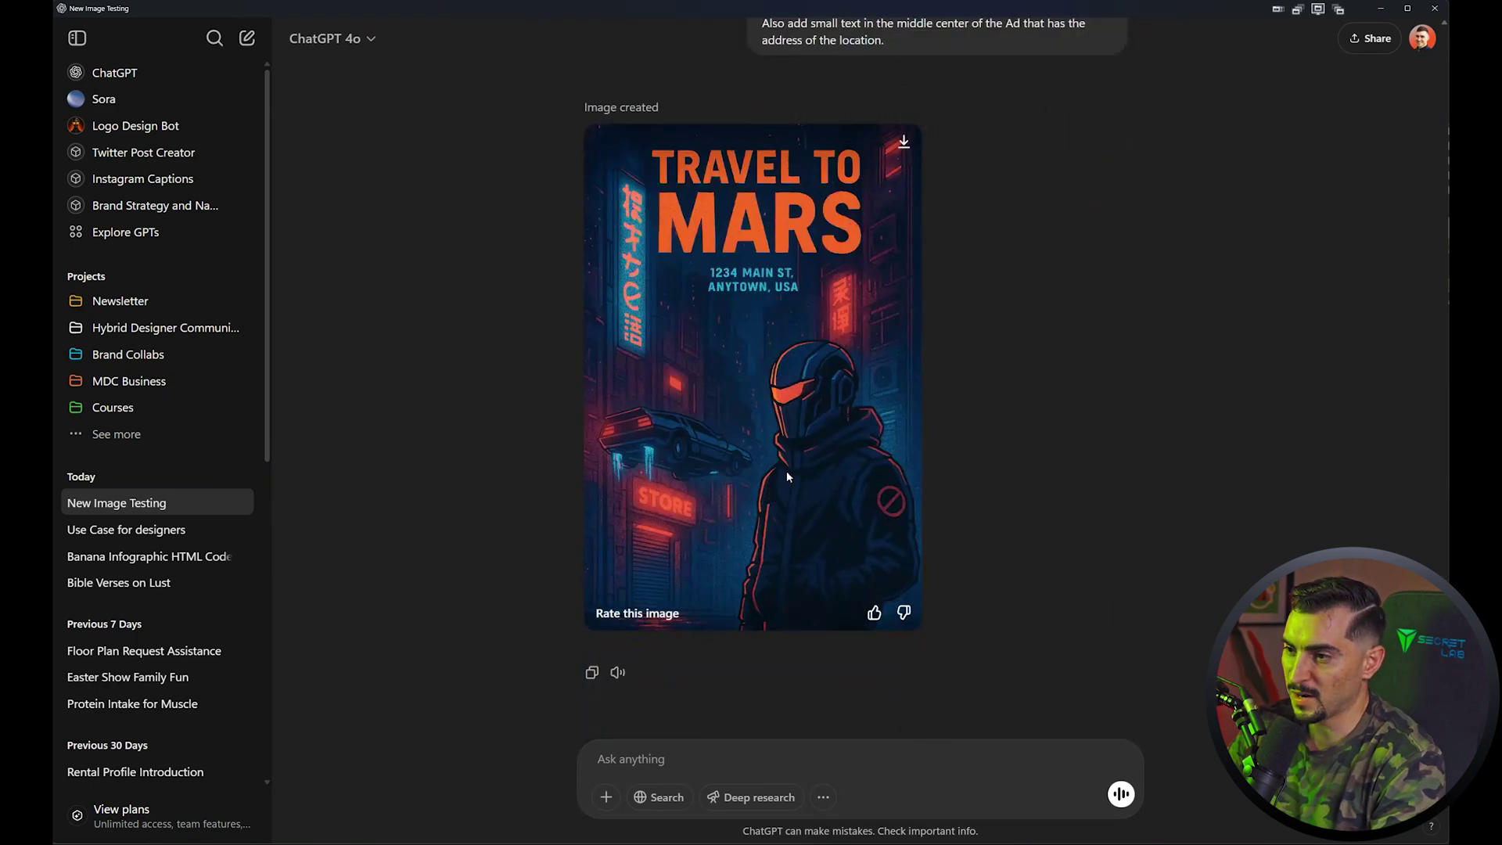
left_click(786, 471)
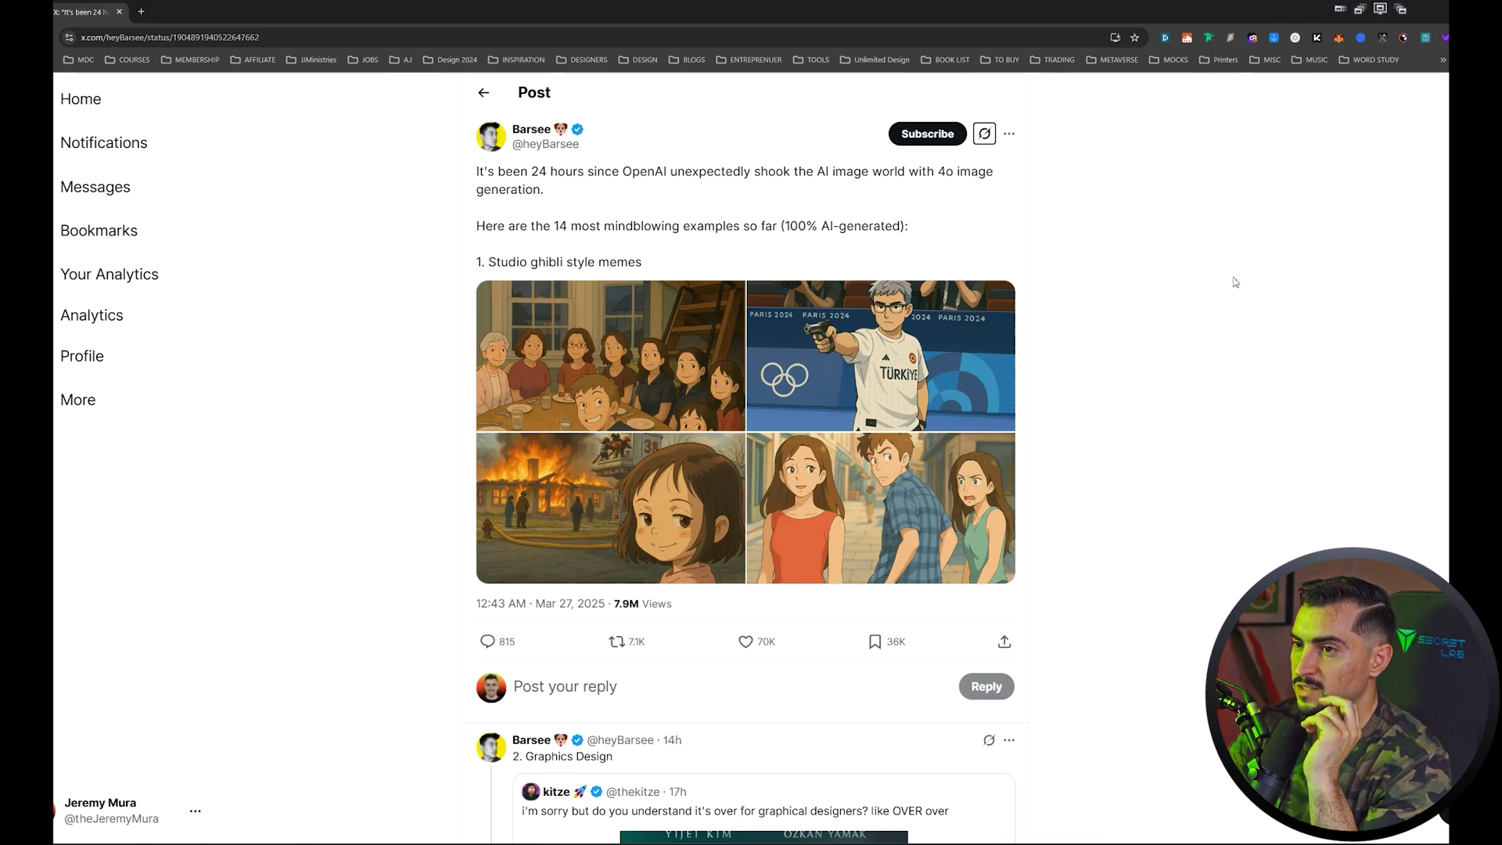
Switch to the X thread of 4o image examples in the browser and browse the Studio Ghibli style memes at full size
scroll(1234, 278, "down", 5)
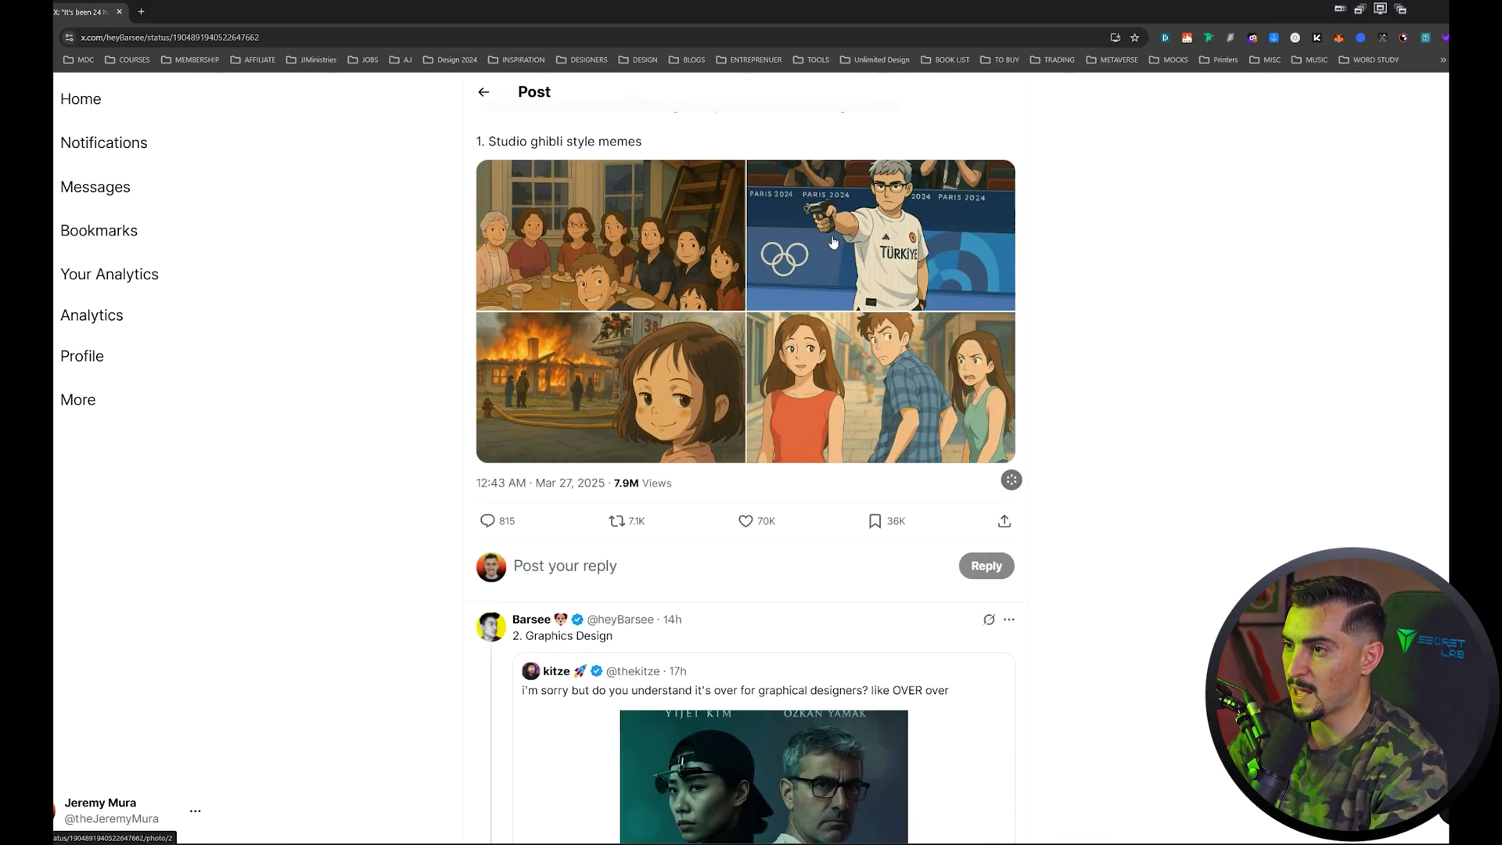
left_click(941, 267)
key("Right")
key("Right")
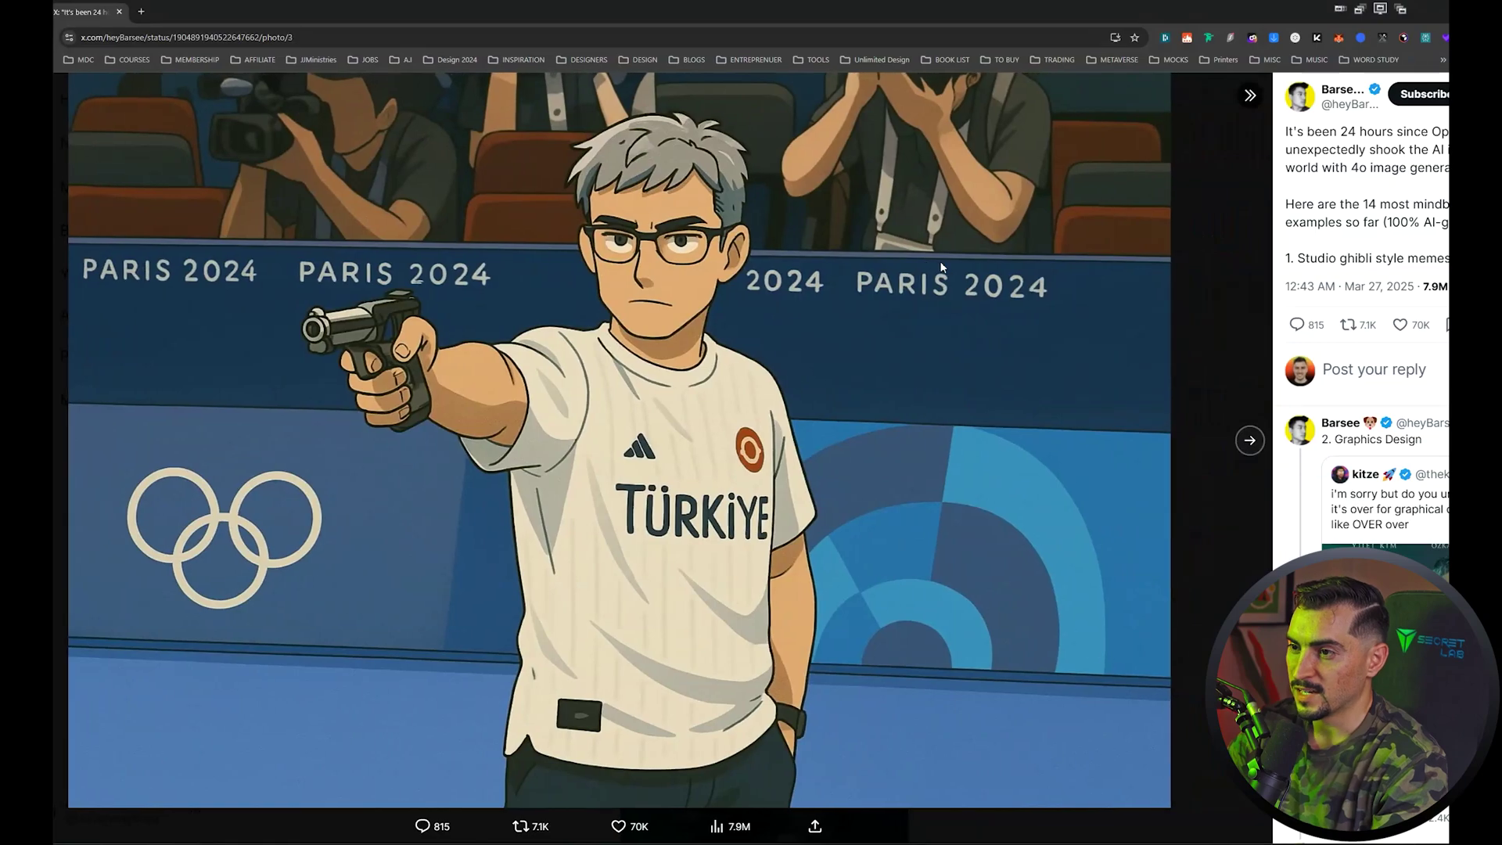
key("Right")
key("Escape")
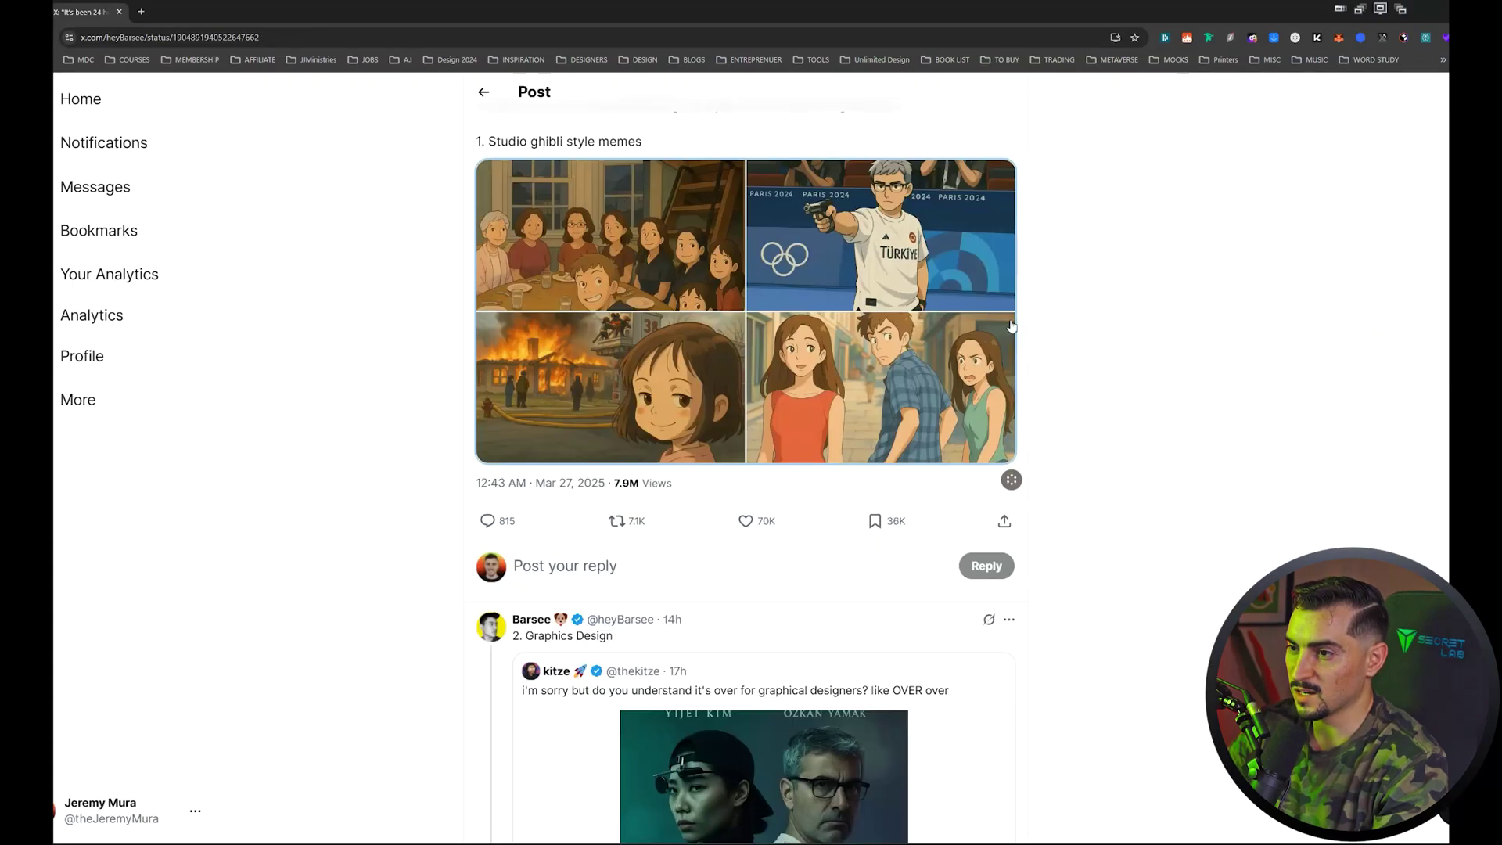
Go to the Diagrams example in the thread and view the animal's organ cross-section image at full size
scroll(1013, 327, "down", 7)
scroll(771, 367, "down", 9)
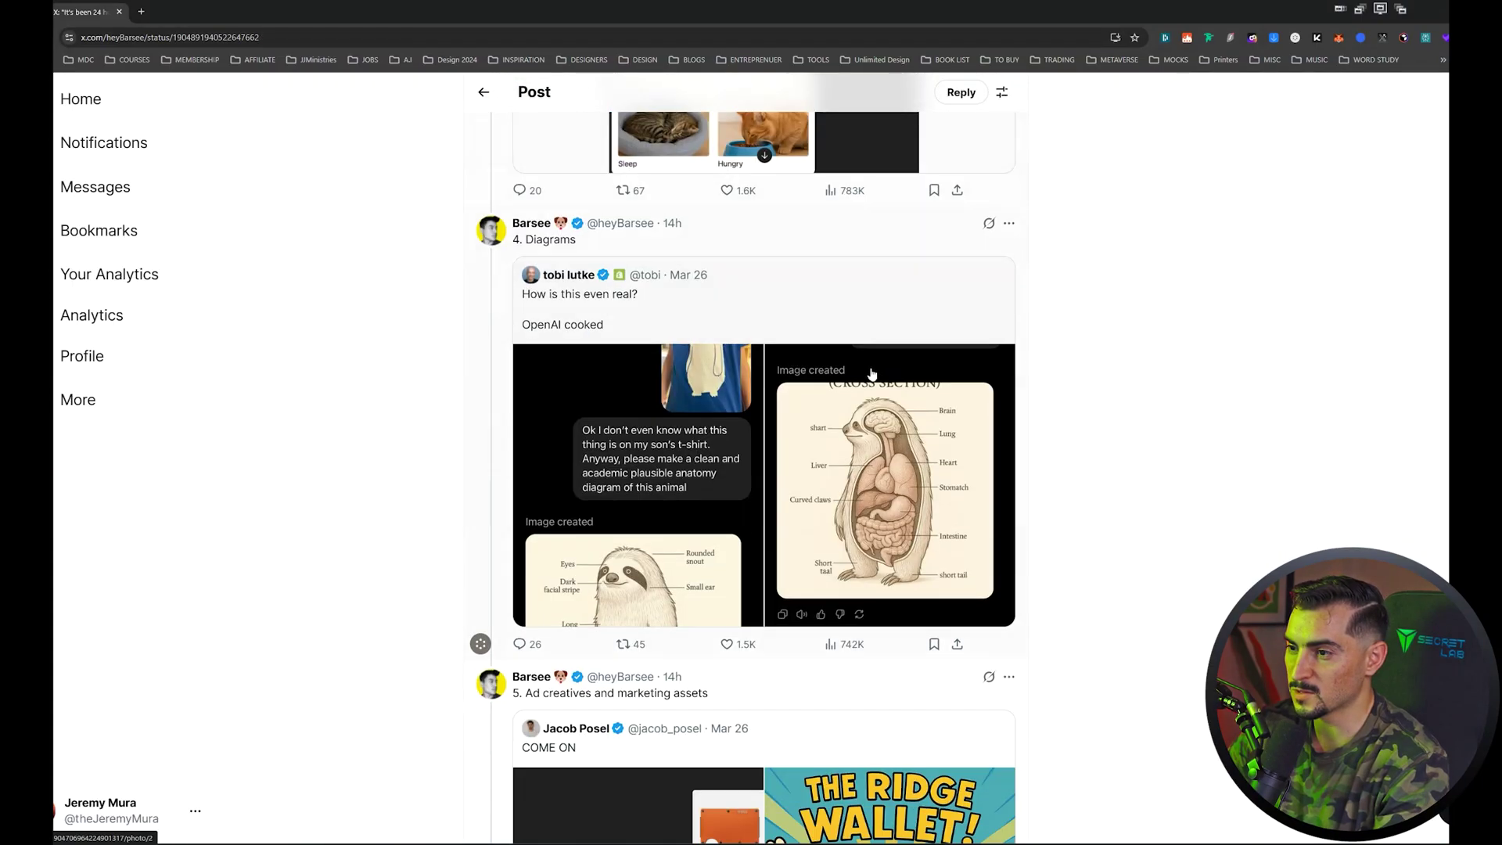
scroll(868, 376, "up", 2)
scroll(743, 423, "down", 6)
left_click(933, 415)
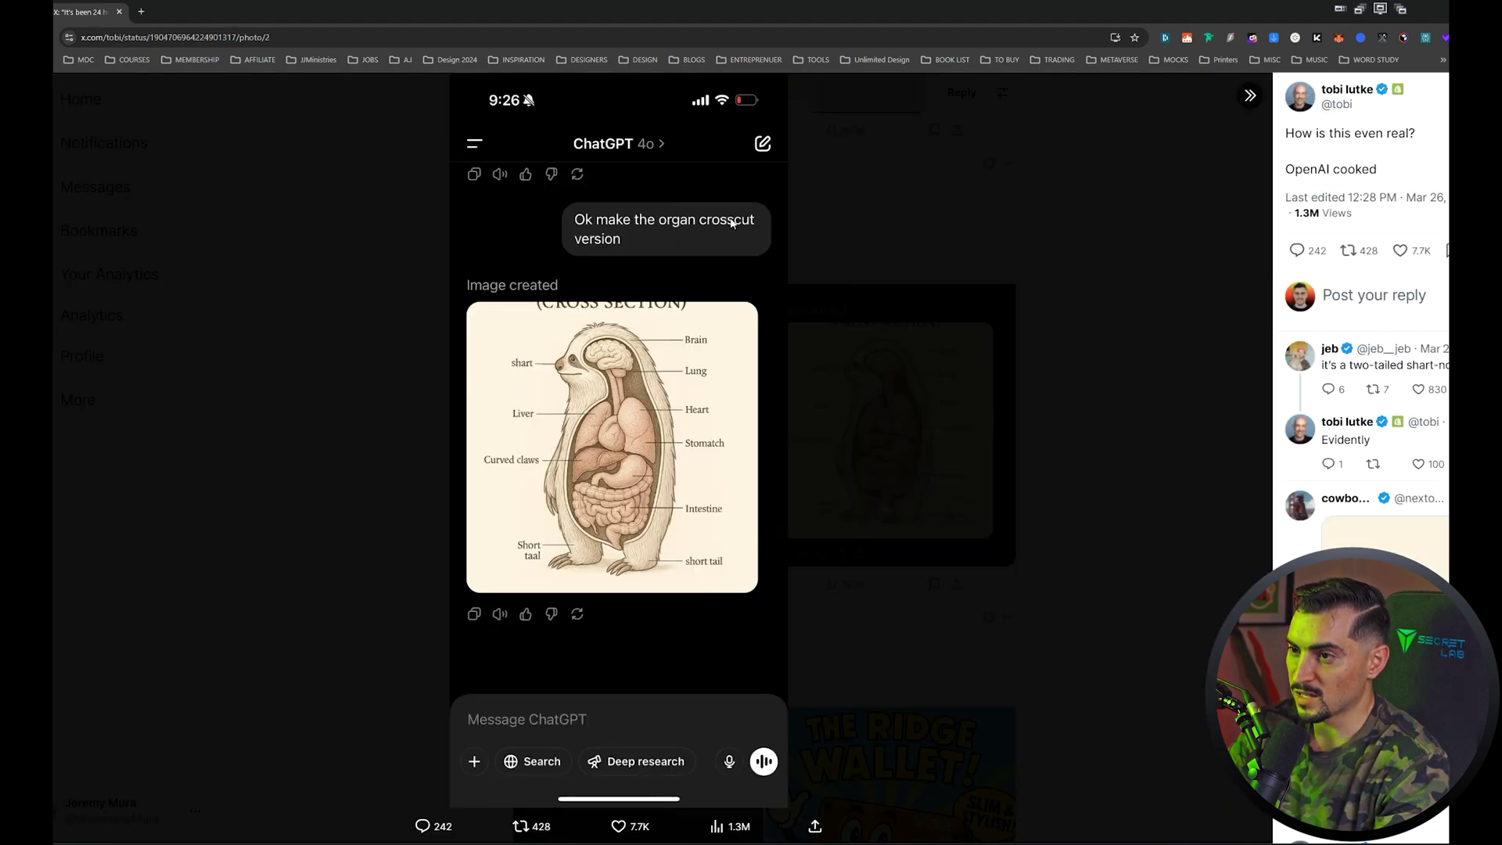
key("Escape")
View the Ridge Wallet cartoon ad images from the "Ad creatives and marketing assets" example at full size
scroll(782, 353, "down", 1)
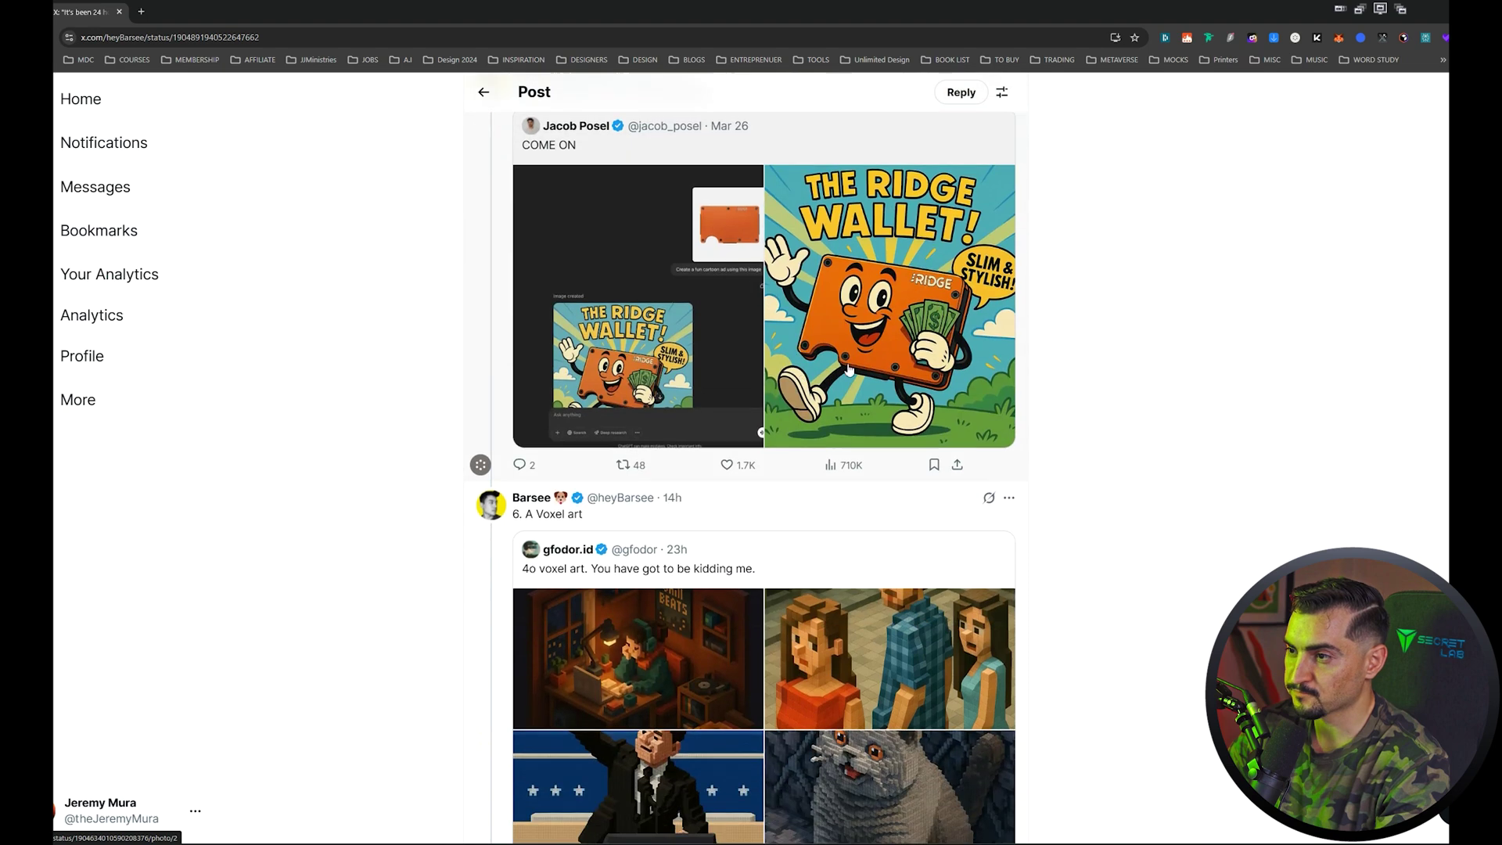
left_click(727, 313)
key("Right")
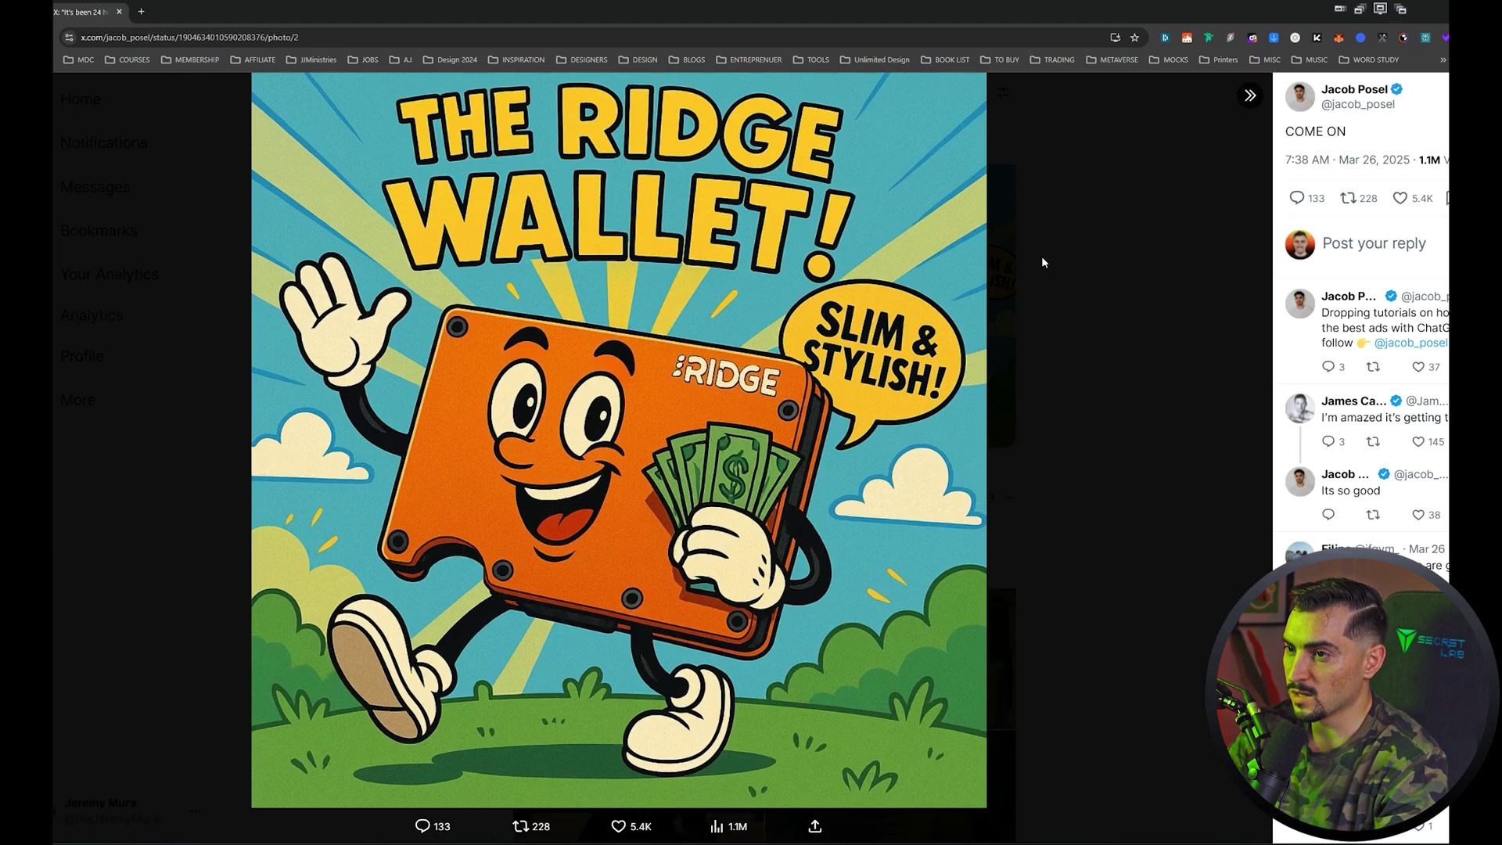
key("Escape")
Browse the voxel art images in example 6 of the thread at full size
scroll(1045, 360, "up", 2)
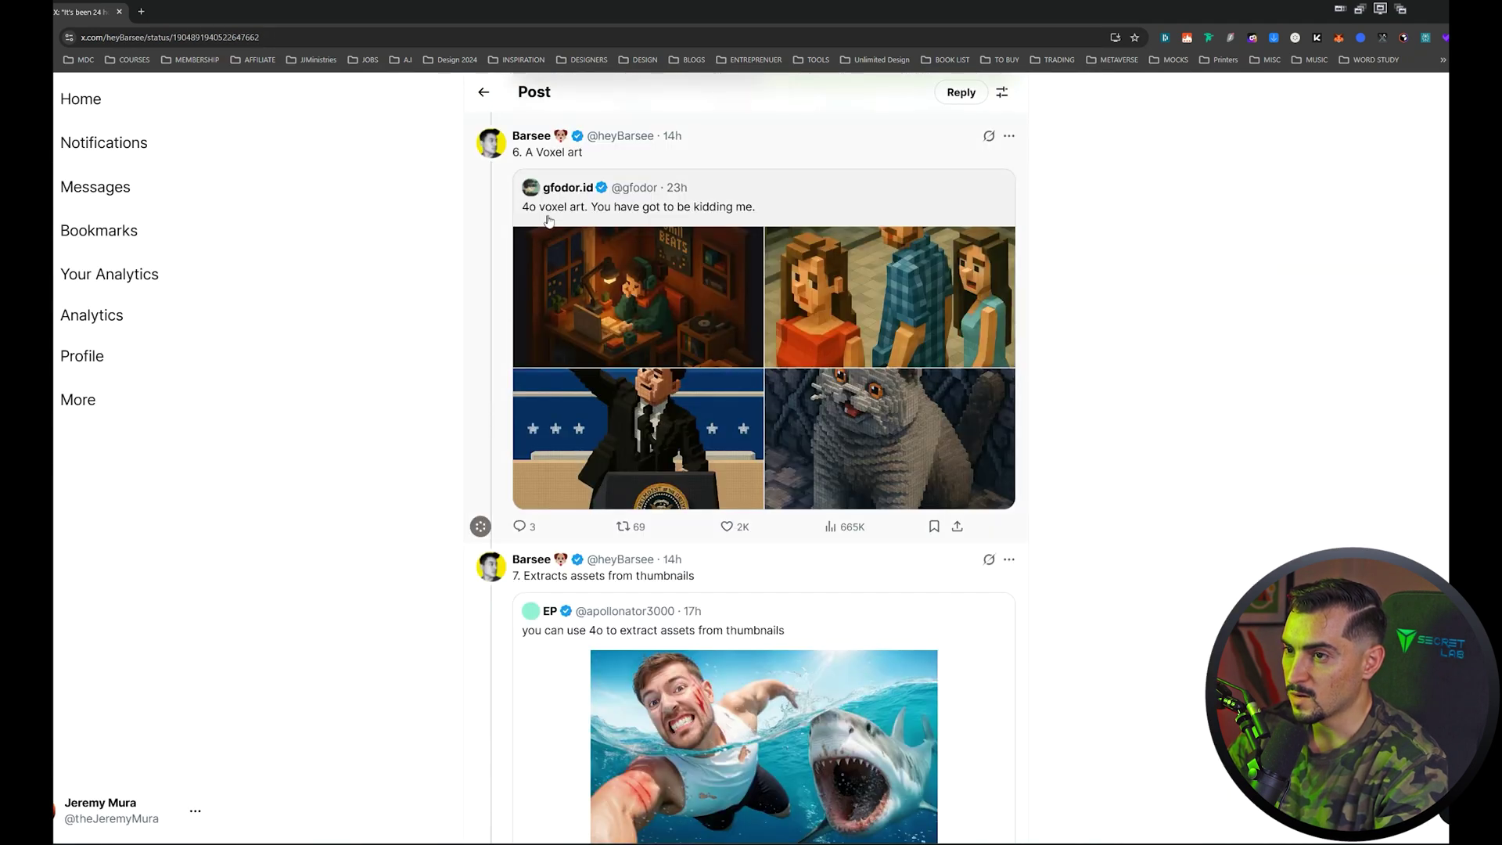
left_click(813, 298)
key("Left")
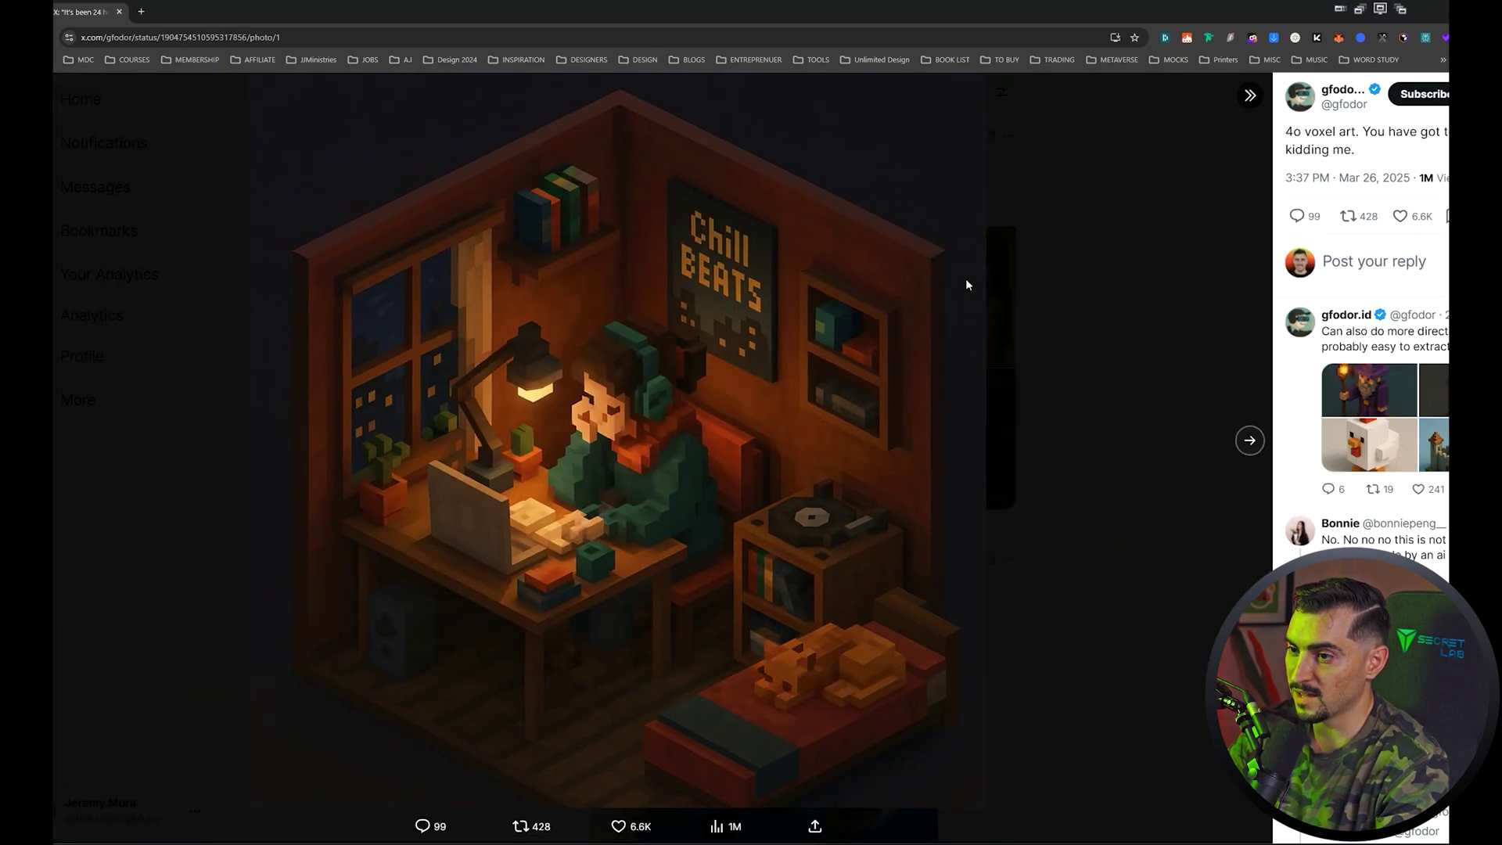
key("Right")
key("Right")
key("Escape")
Go to example 7, "Extracts assets from thumbnails", in the thread and open the shark thumbnail image at full size
scroll(965, 282, "down", 5)
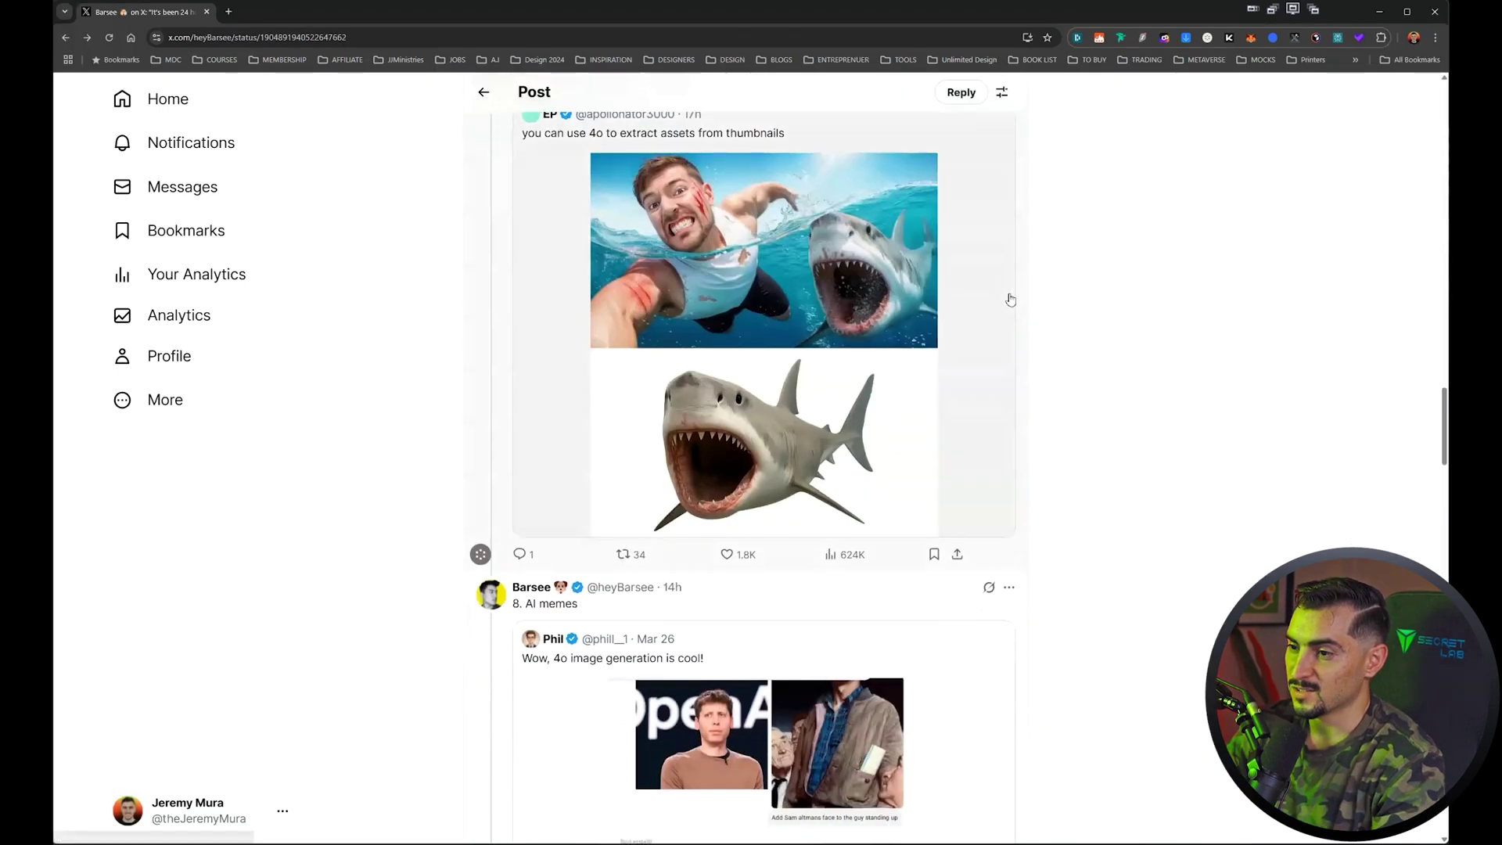
scroll(1009, 300, "up", 2)
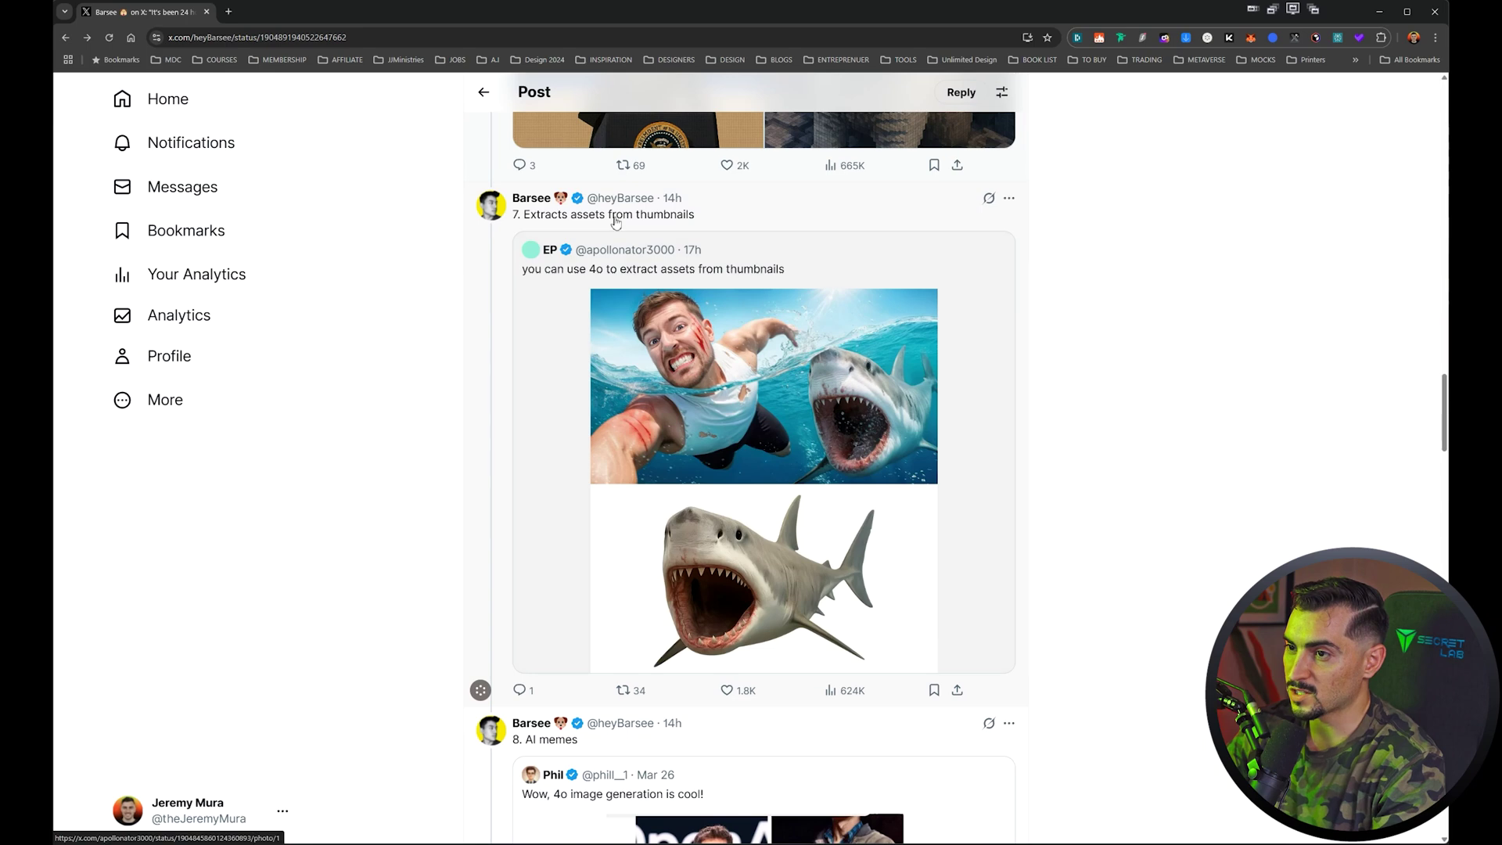
left_click(744, 354)
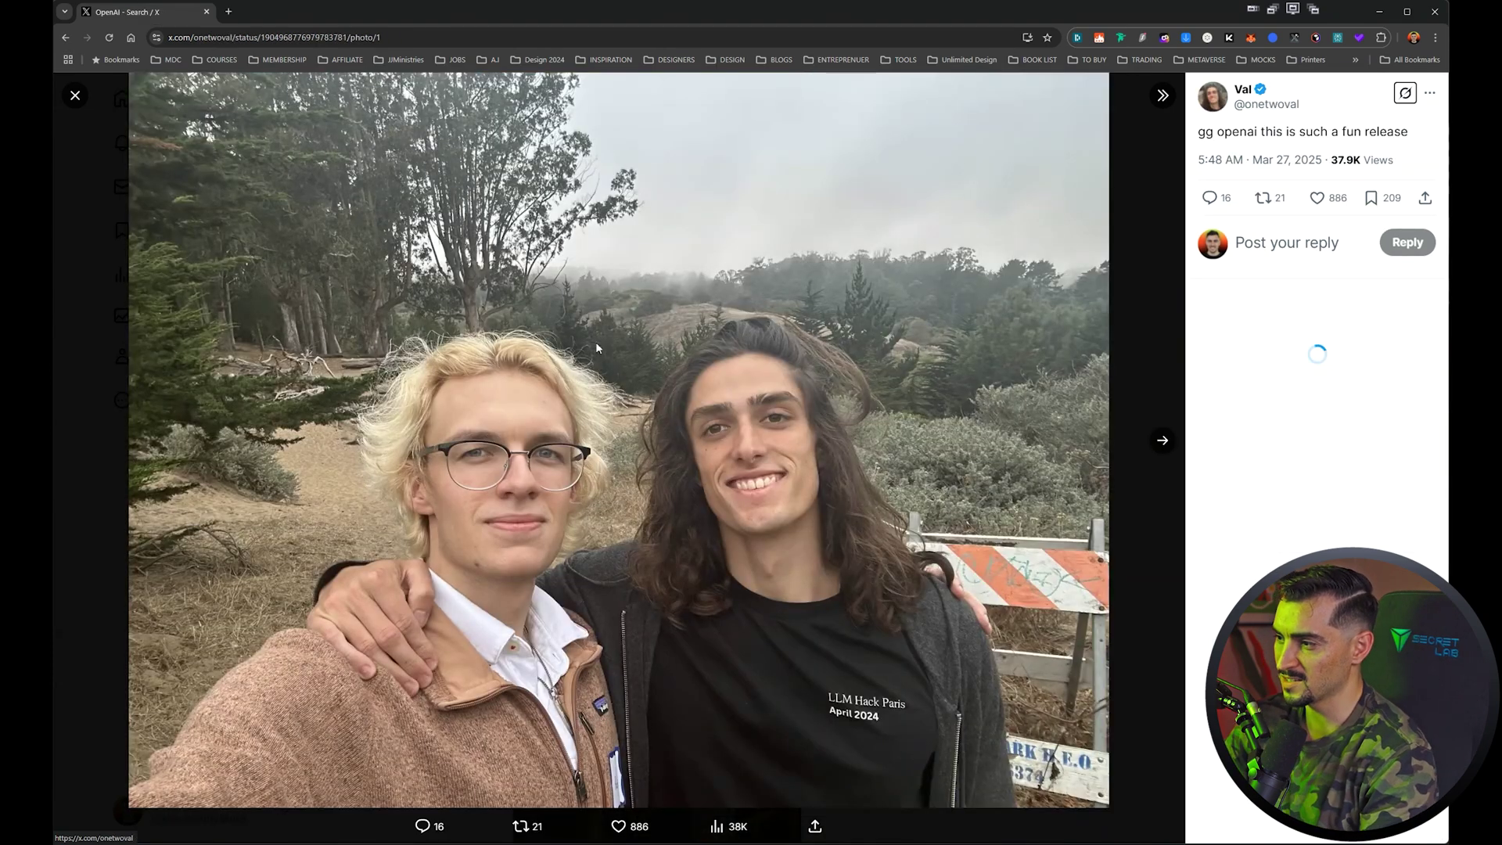
Compare the original selfie with its Minecraft and Animal Crossing style versions in the "gg openai this is such a fun release" post
key("Right")
key("Right")
key("Left")
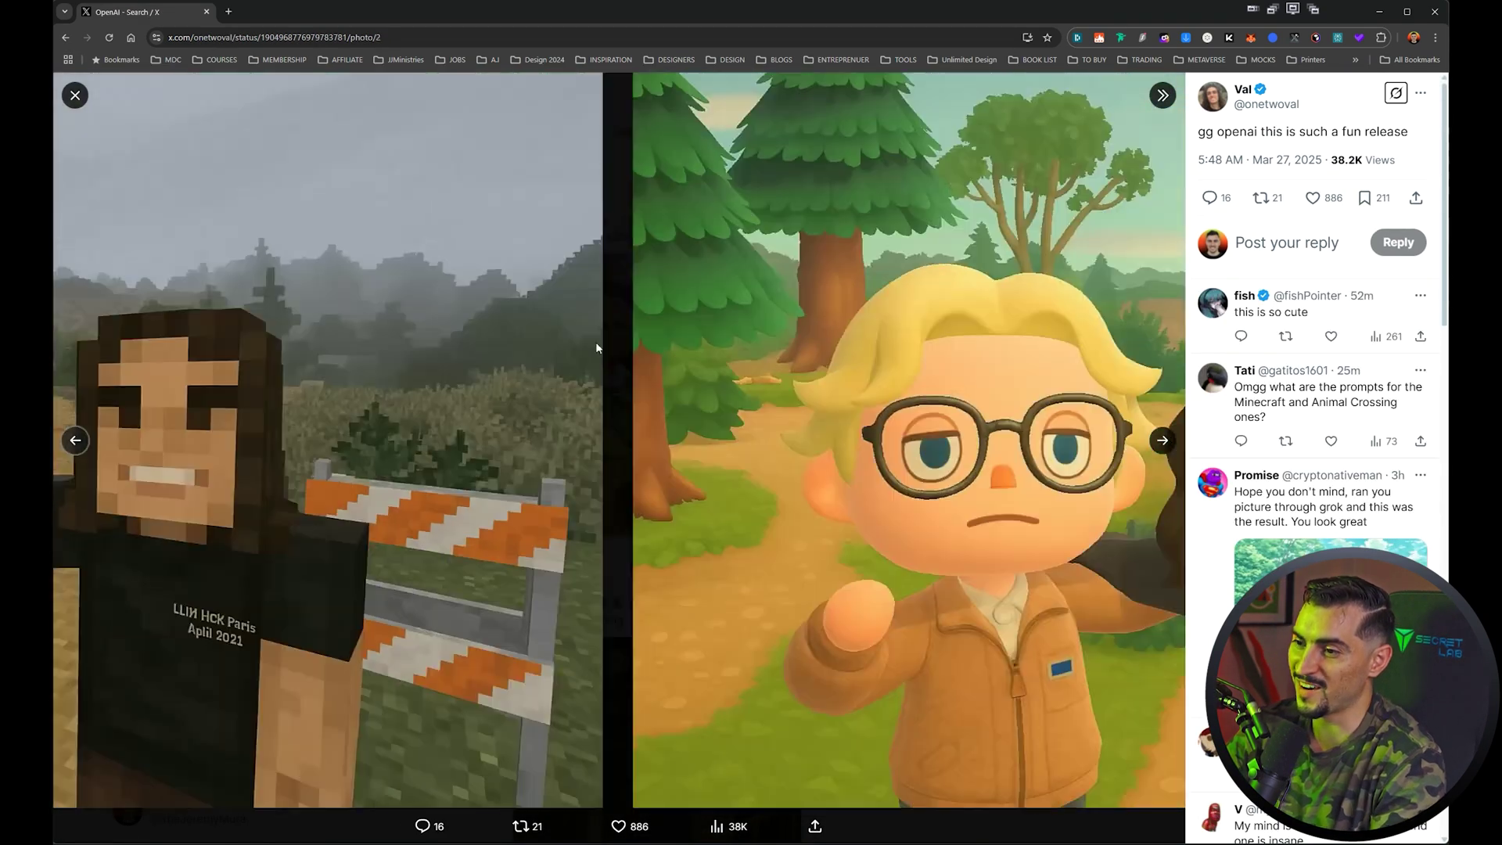
key("Right")
key("Left")
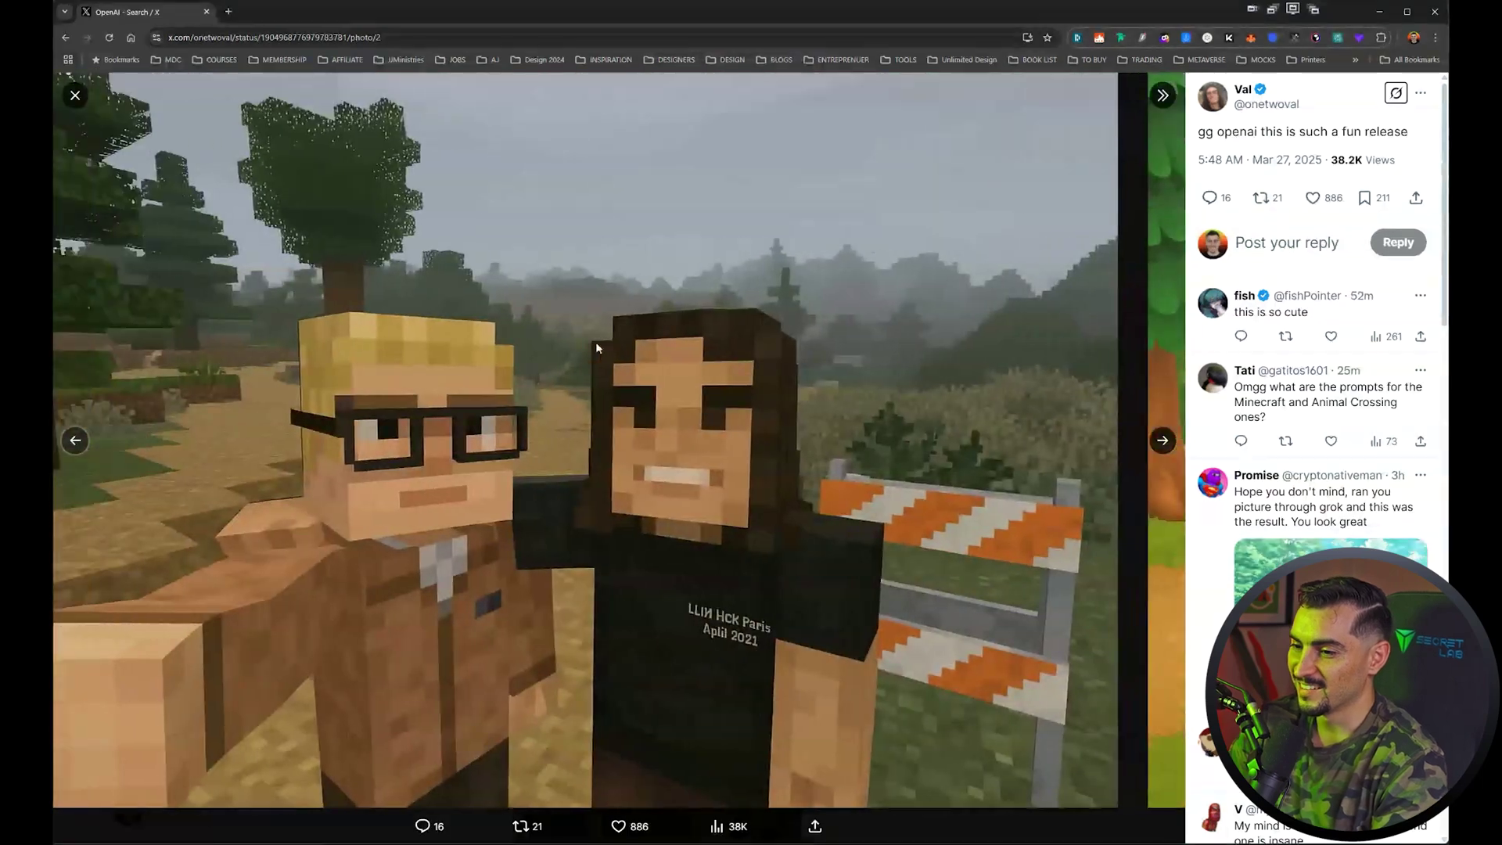
key("Right")
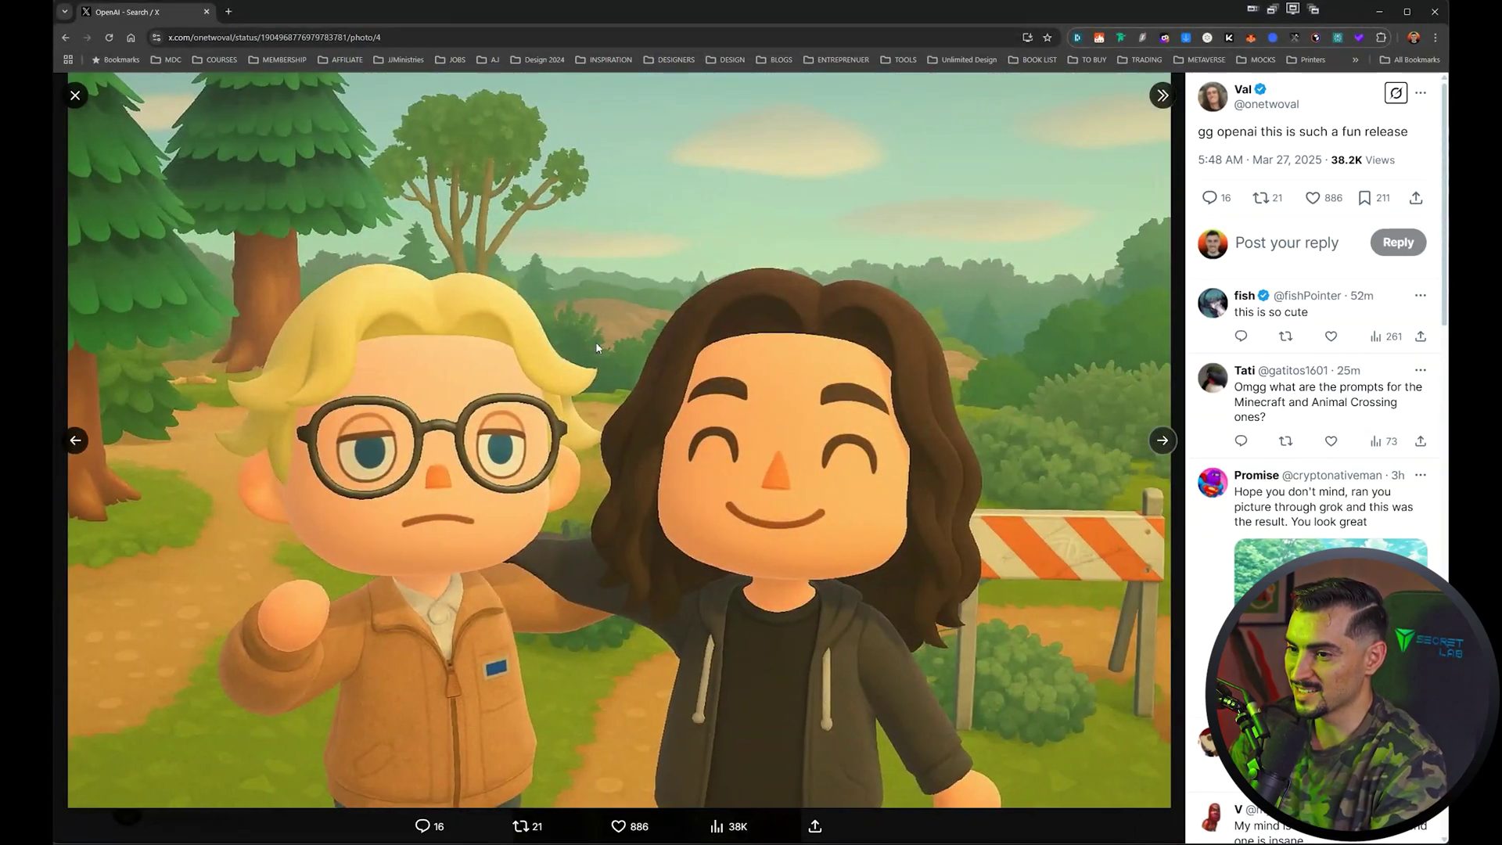
key("Right")
key("Escape")
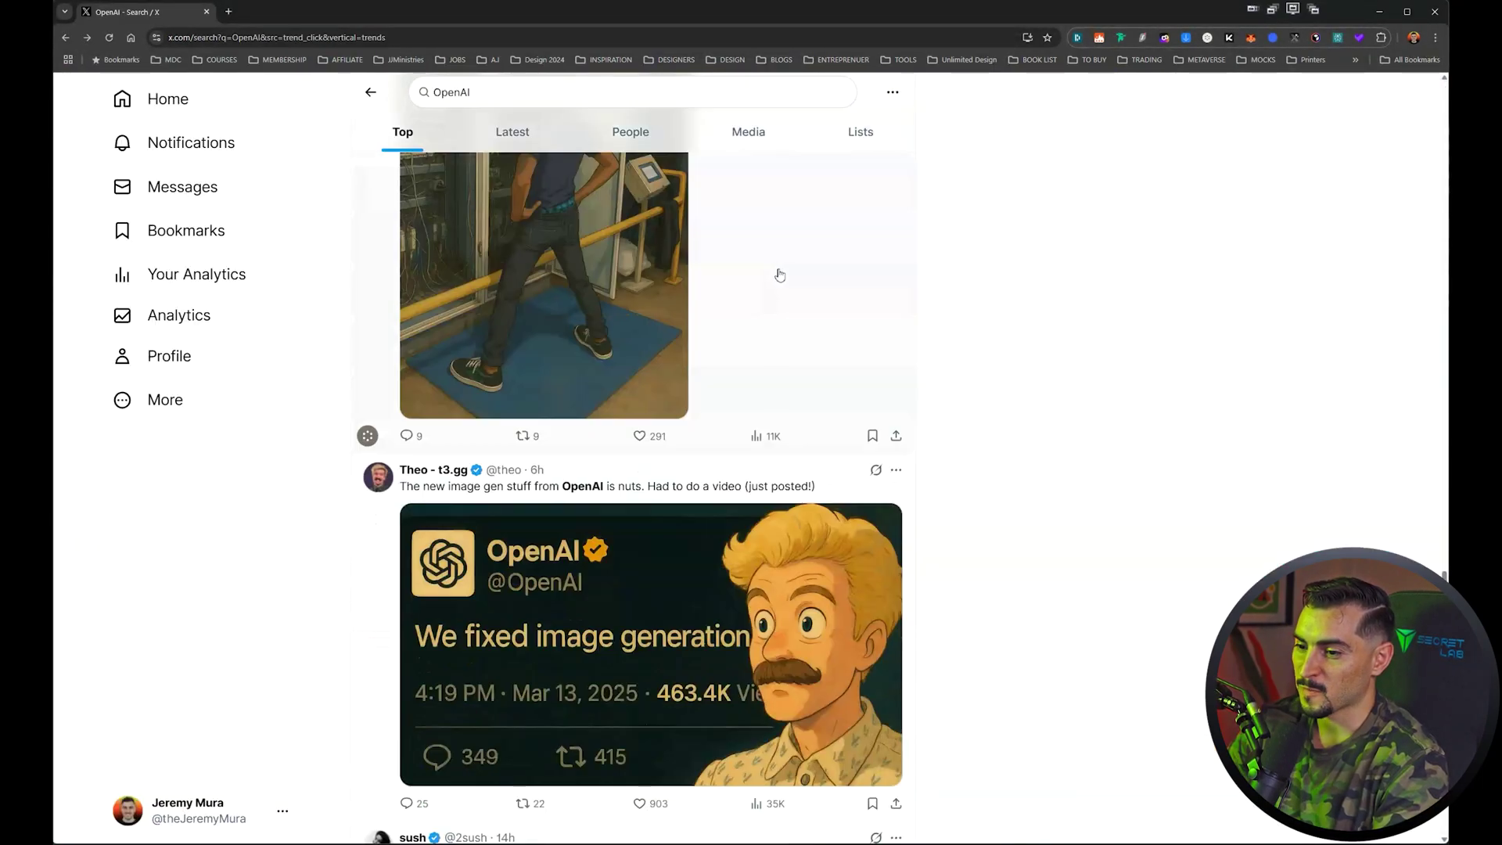
Find the Carhartt robot post in the OpenAI search results and view its robot portrait at full size
scroll(969, 344, "down", 15)
scroll(969, 344, "down", 10)
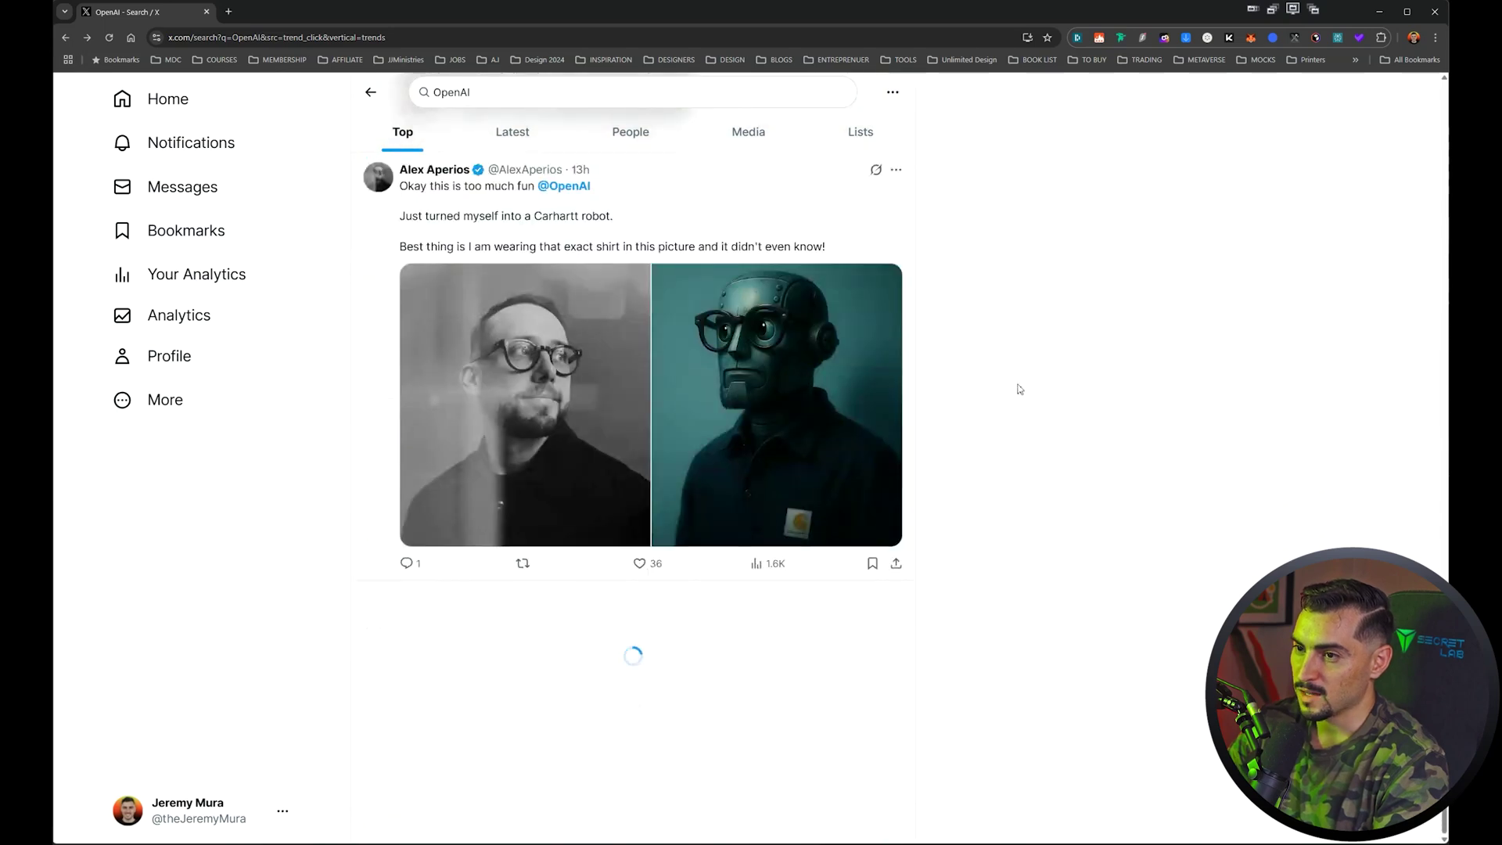
left_click(879, 445)
key("Right")
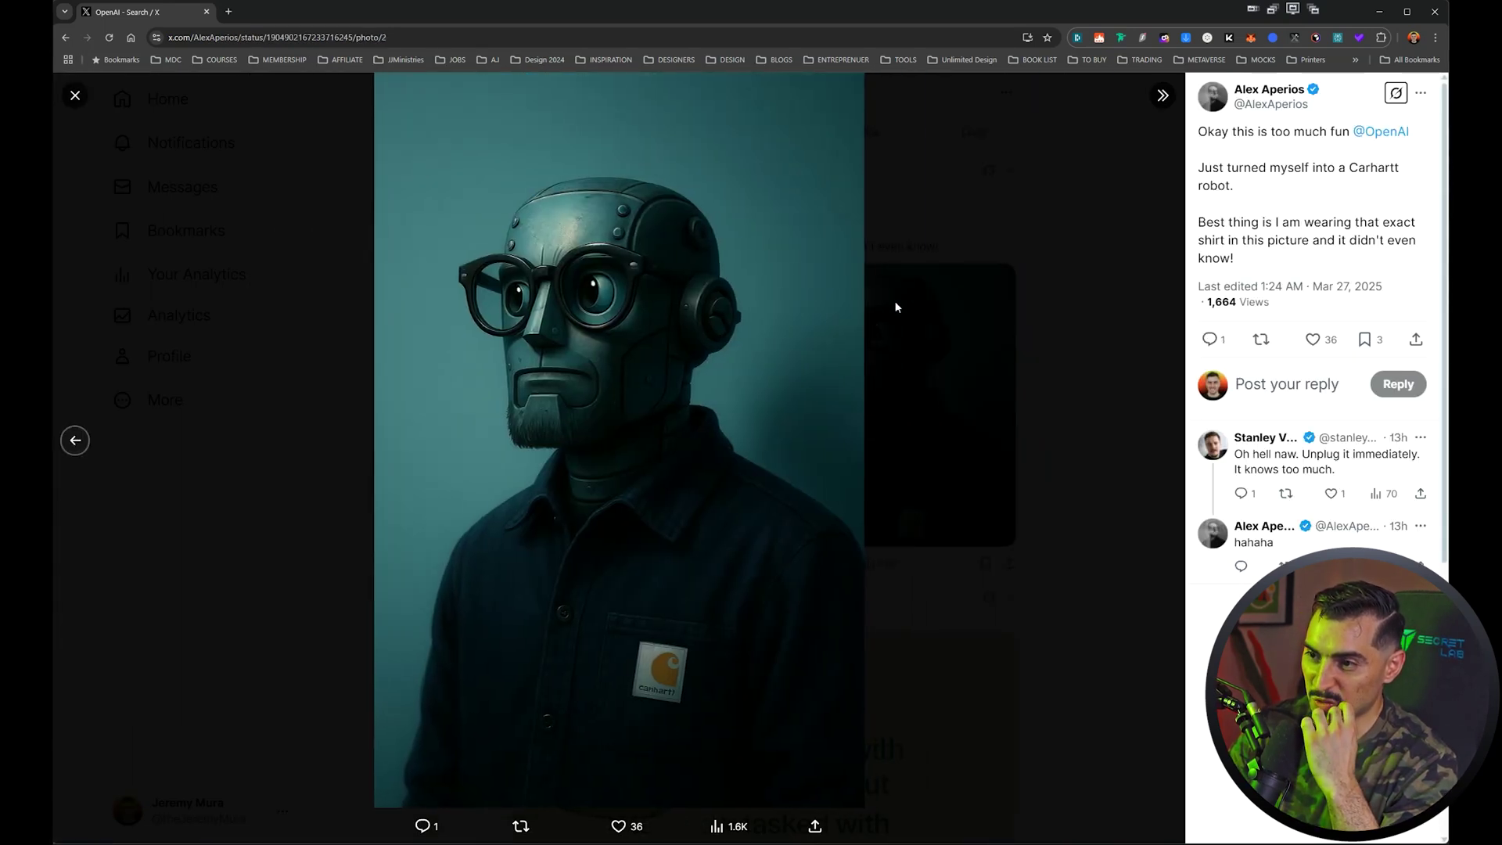